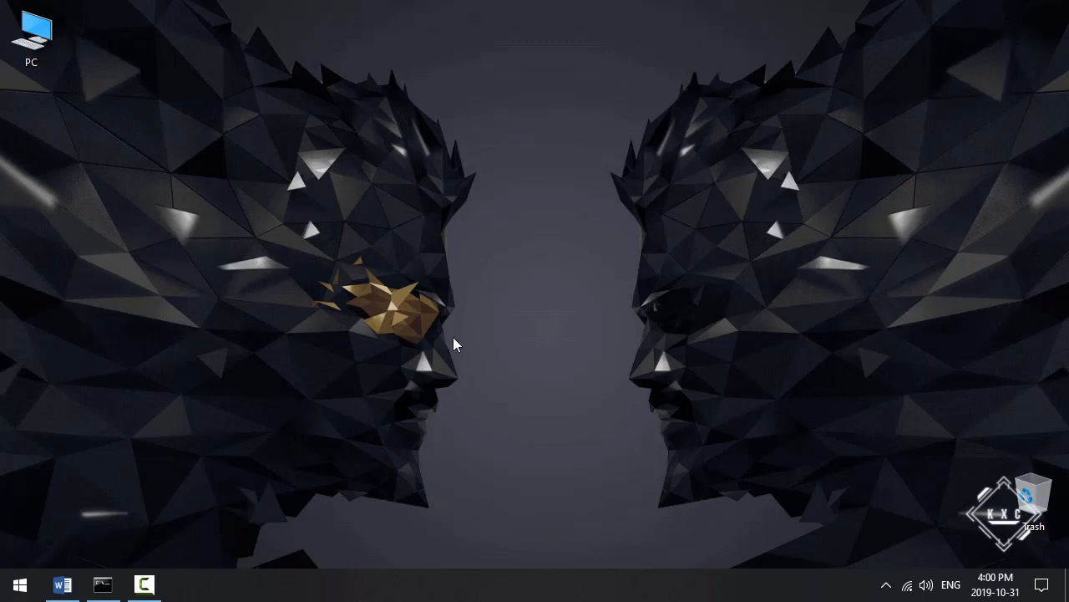
Launch Wireshark and maximize its window.
{"action": "key", "text": "super"}
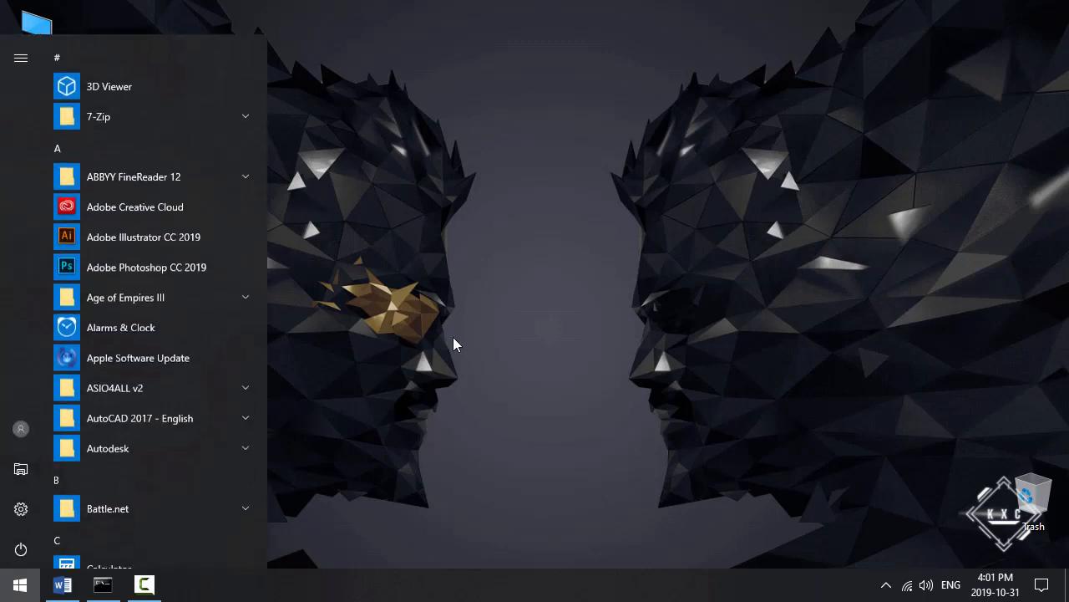
{"action": "type", "text": "wiresh"}
{"action": "key", "text": "Return"}
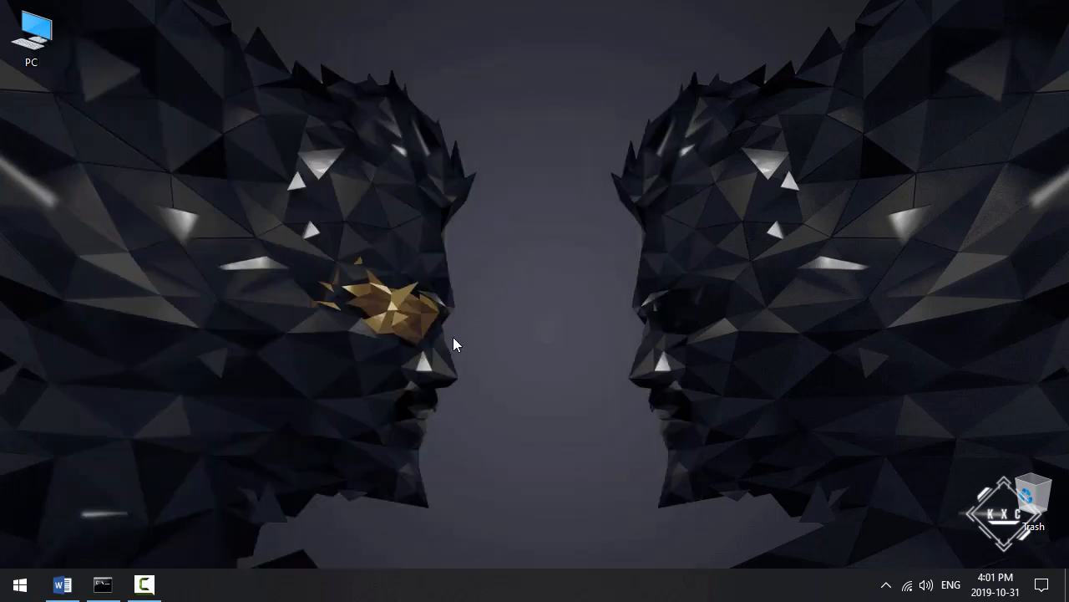
{"action": "double_click", "coordinate": [418, 15]}
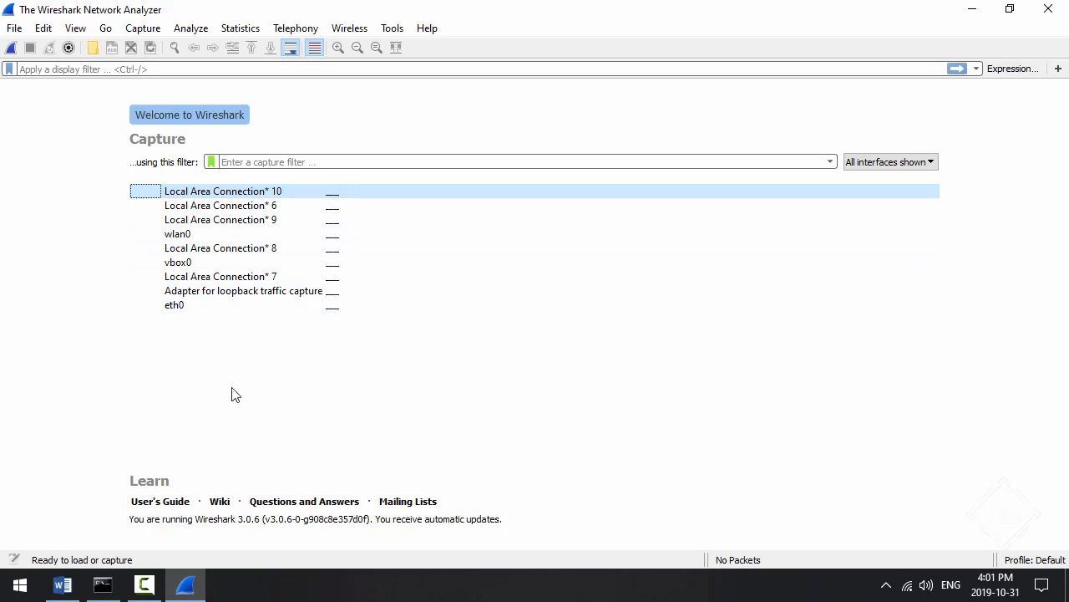
Switch to Command Prompt, run ipconfig and examine the IPv4 address and default gateway of the wlan0 adapter.
{"action": "left_click", "coordinate": [102, 585]}
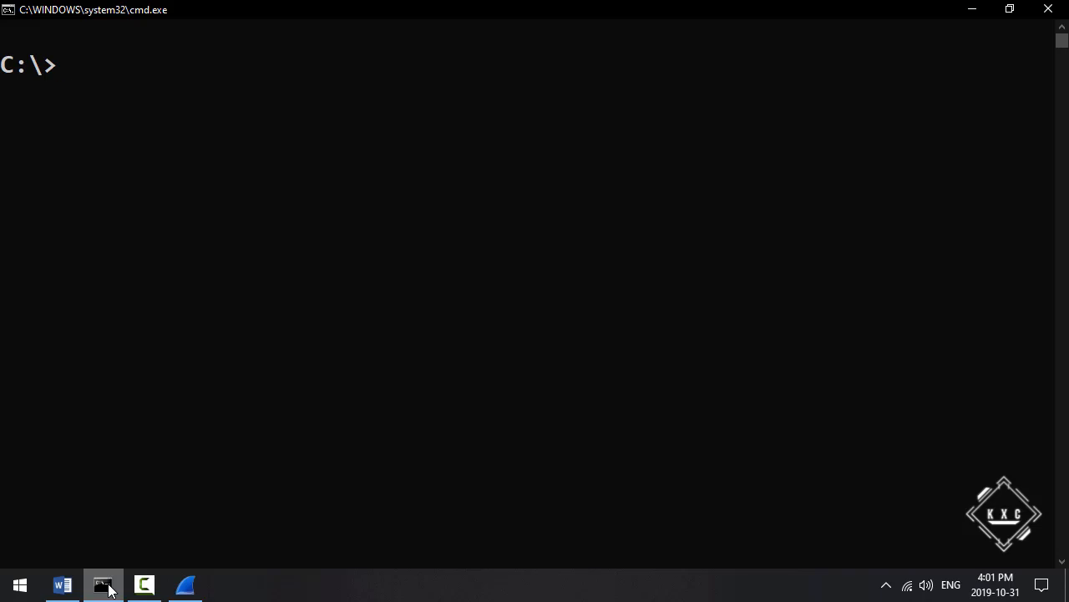
{"action": "type", "text": "ipconfig"}
{"action": "key", "text": "Return"}
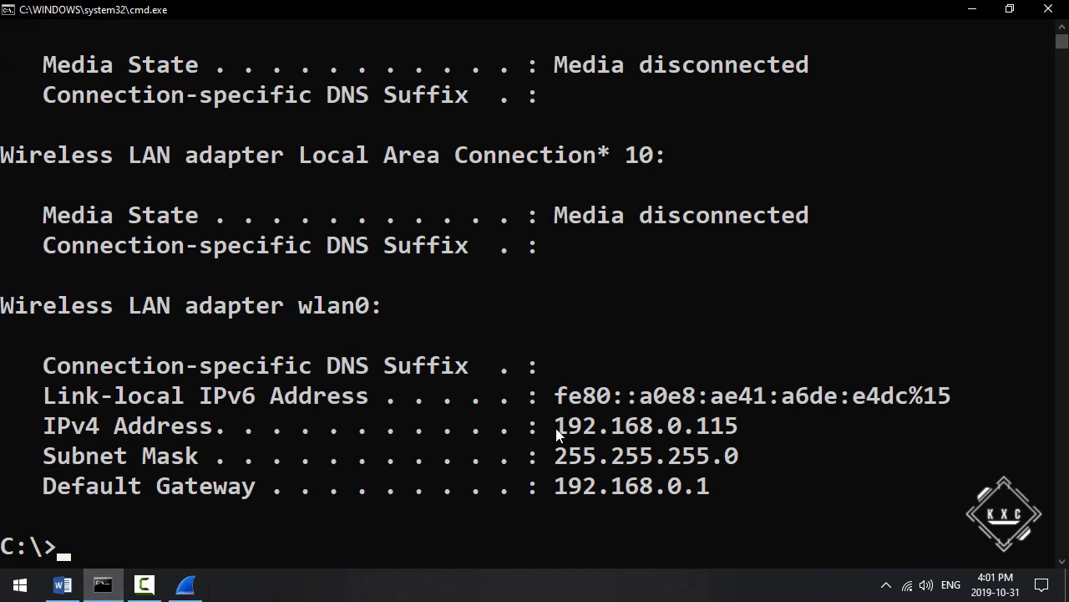
{"action": "left_click_drag", "start_coordinate": [557, 434], "coordinate": [734, 432]}
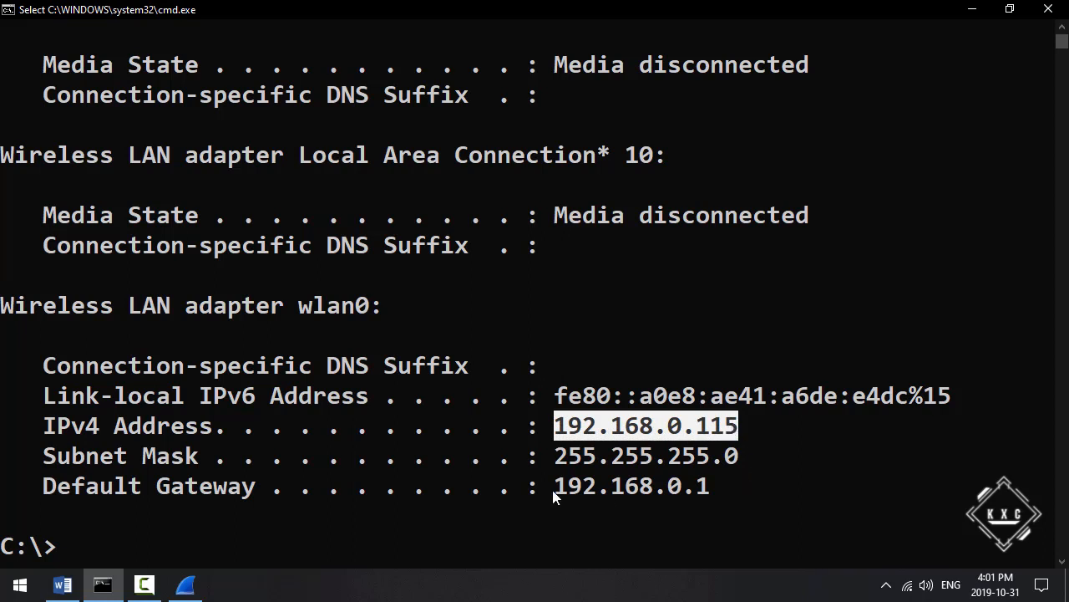
{"action": "left_click_drag", "start_coordinate": [557, 496], "coordinate": [708, 496]}
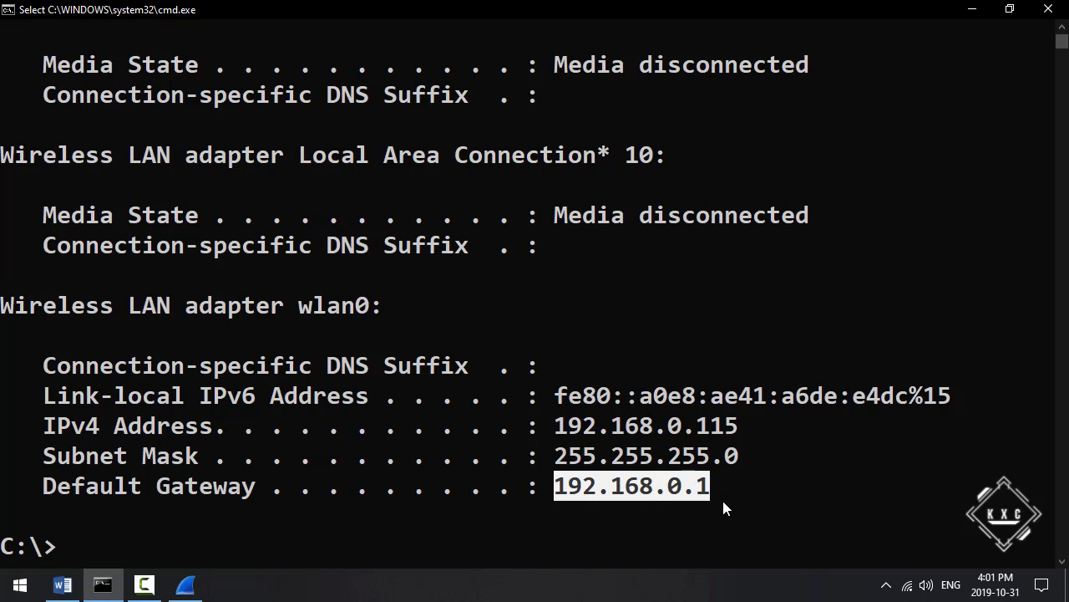
Flush the DNS resolver cache with ipconfig /flushdns and clear the console with cls.
{"action": "key", "text": "ctrl+c"}
{"action": "type", "text": "ipconfig /"}
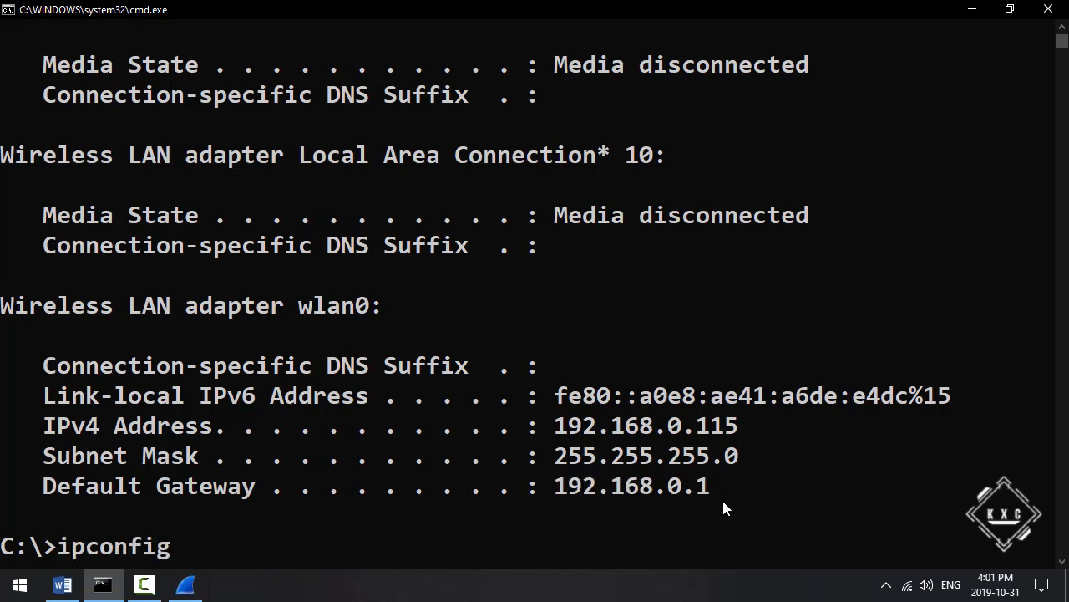
{"action": "type", "text": "flushdns"}
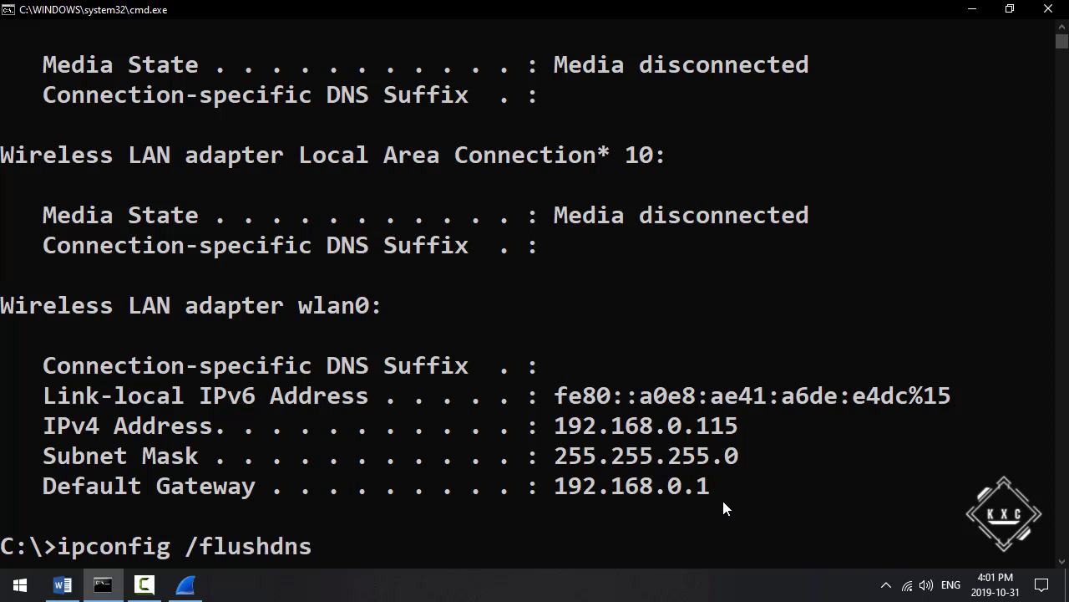
{"action": "key", "text": "Return"}
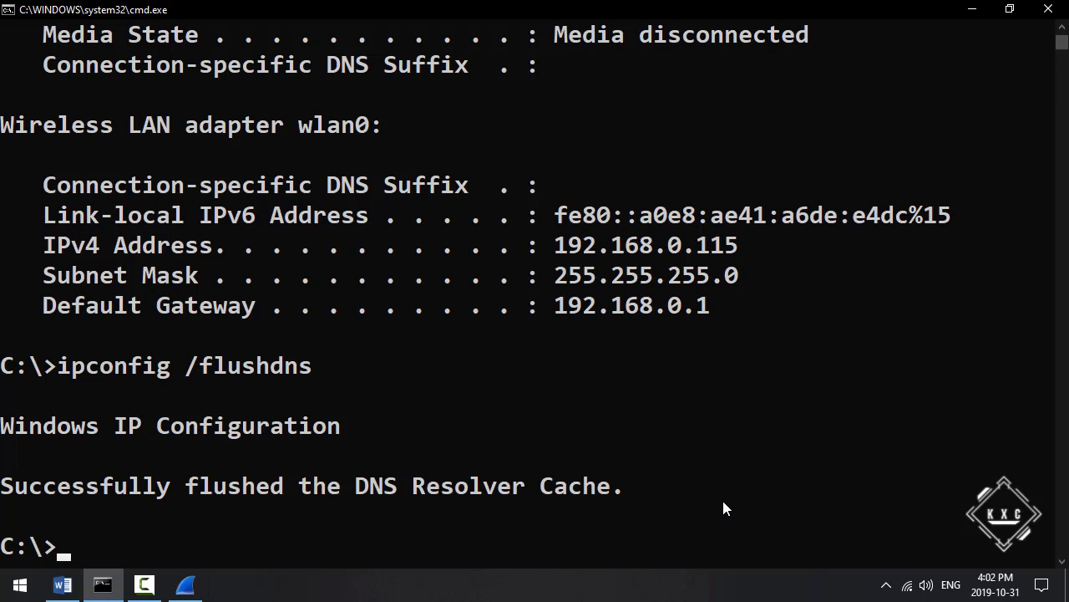
{"action": "type", "text": "cls"}
{"action": "key", "text": "Return"}
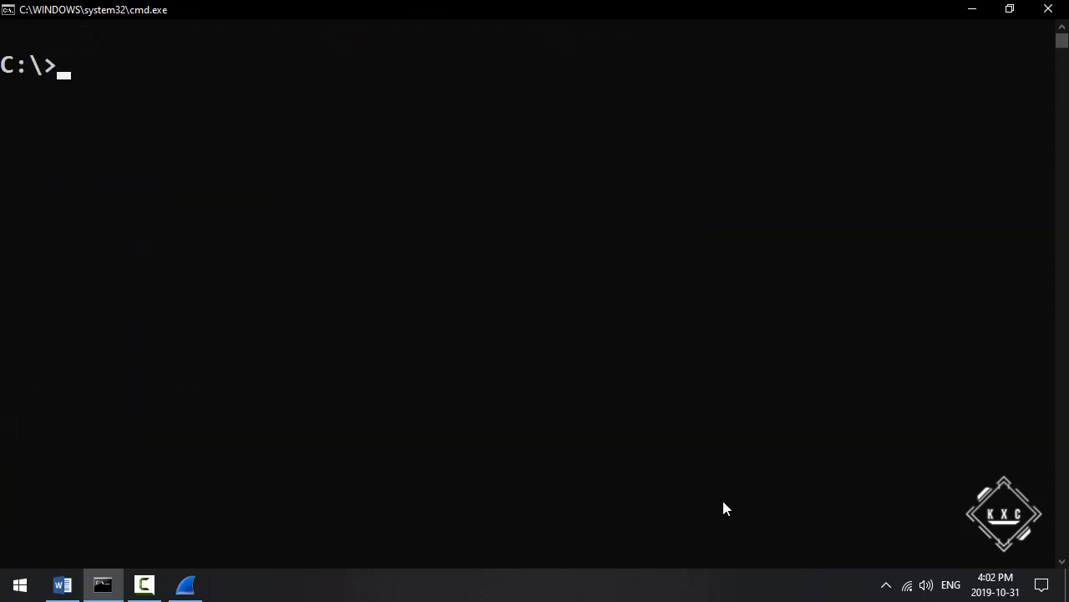
List all active connections and listening ports in numeric form with netstat -an.
{"action": "type", "text": "netstat 0b"}
{"action": "key", "text": "BackSpace"}
{"action": "key", "text": "BackSpace"}
{"action": "type", "text": "-an"}
{"action": "key", "text": "Return"}
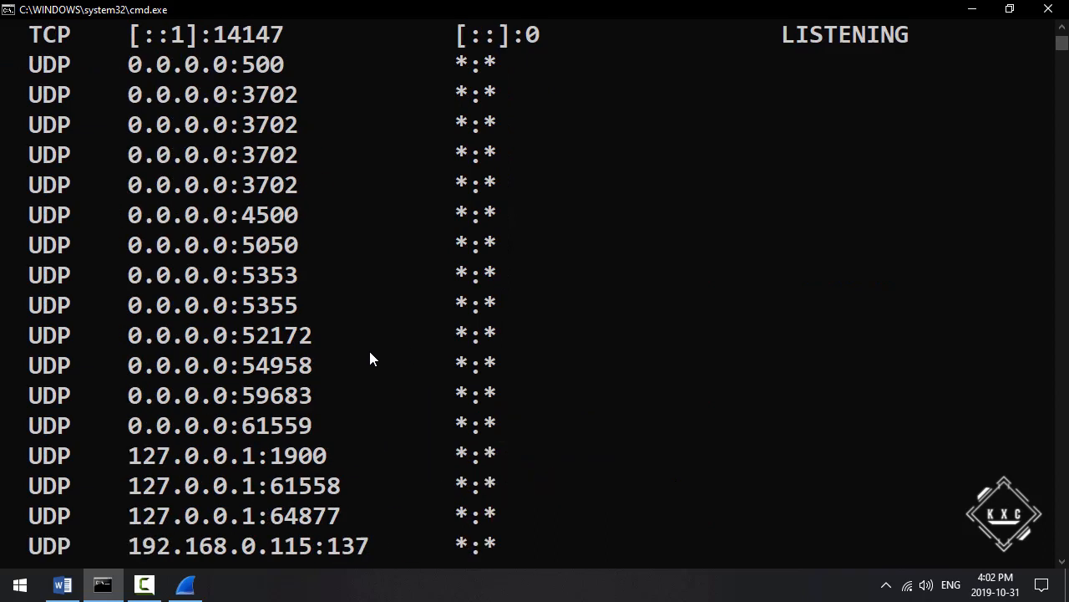
Examine the netstat -an output for local addresses with their ports, foreign addresses and connection states.
{"action": "scroll", "coordinate": [370, 359], "scroll_direction": "up", "scroll_amount": 20}
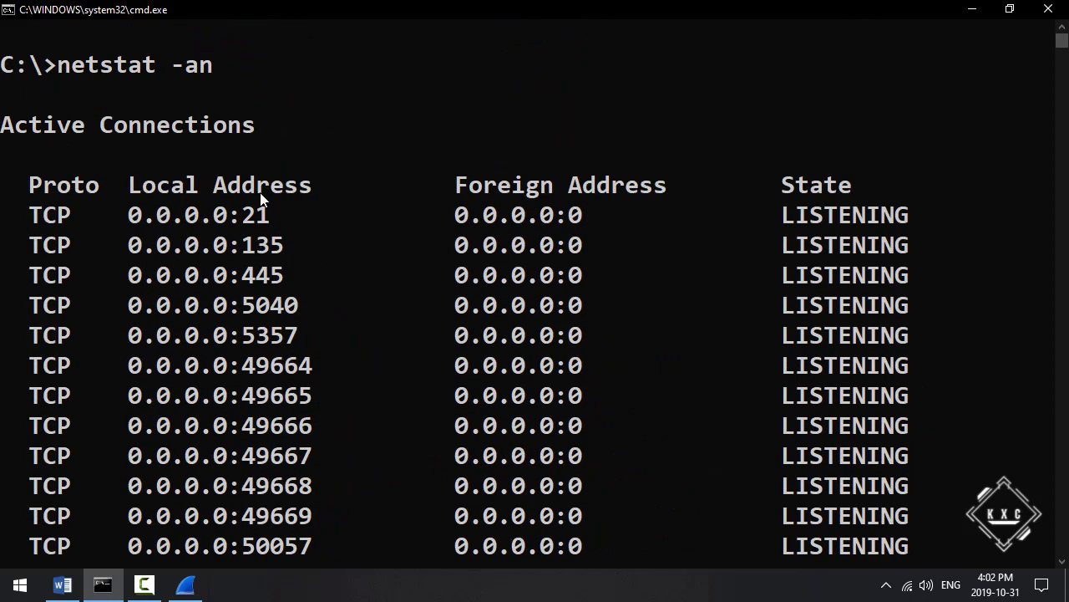
{"action": "left_click_drag", "start_coordinate": [131, 215], "coordinate": [263, 224]}
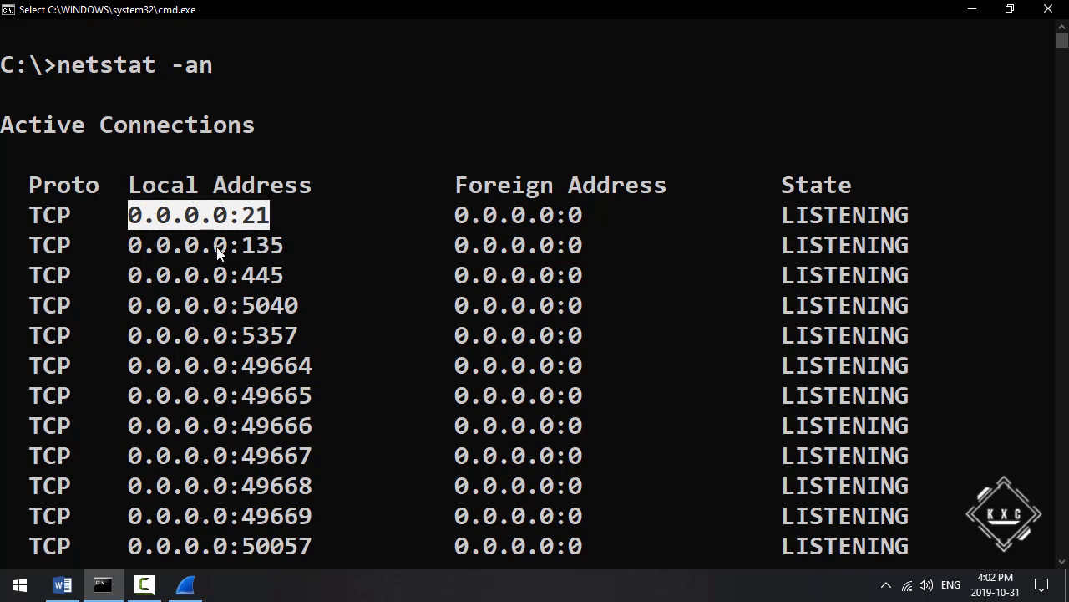
{"action": "left_click_drag", "start_coordinate": [129, 276], "coordinate": [281, 275]}
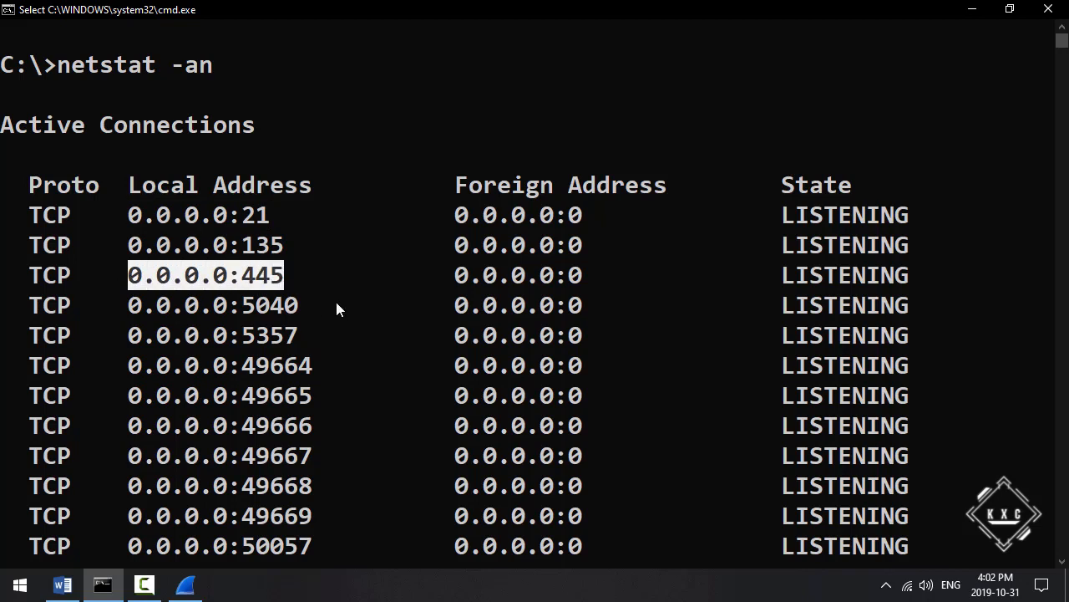
{"action": "scroll", "coordinate": [341, 301], "scroll_direction": "down", "scroll_amount": 3}
{"action": "scroll", "coordinate": [342, 304], "scroll_direction": "up", "scroll_amount": 2}
{"action": "left_click", "coordinate": [792, 138]}
{"action": "left_click_drag", "start_coordinate": [795, 156], "coordinate": [899, 429]}
{"action": "left_click", "coordinate": [859, 363]}
{"action": "scroll", "coordinate": [740, 266], "scroll_direction": "down", "scroll_amount": 4}
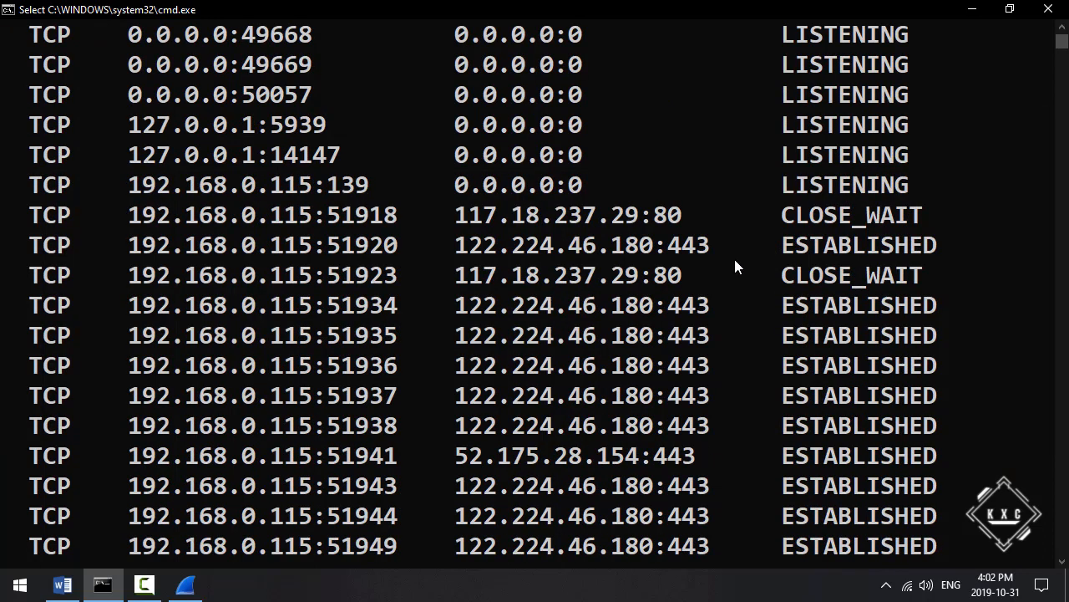
{"action": "left_click_drag", "start_coordinate": [192, 224], "coordinate": [357, 219]}
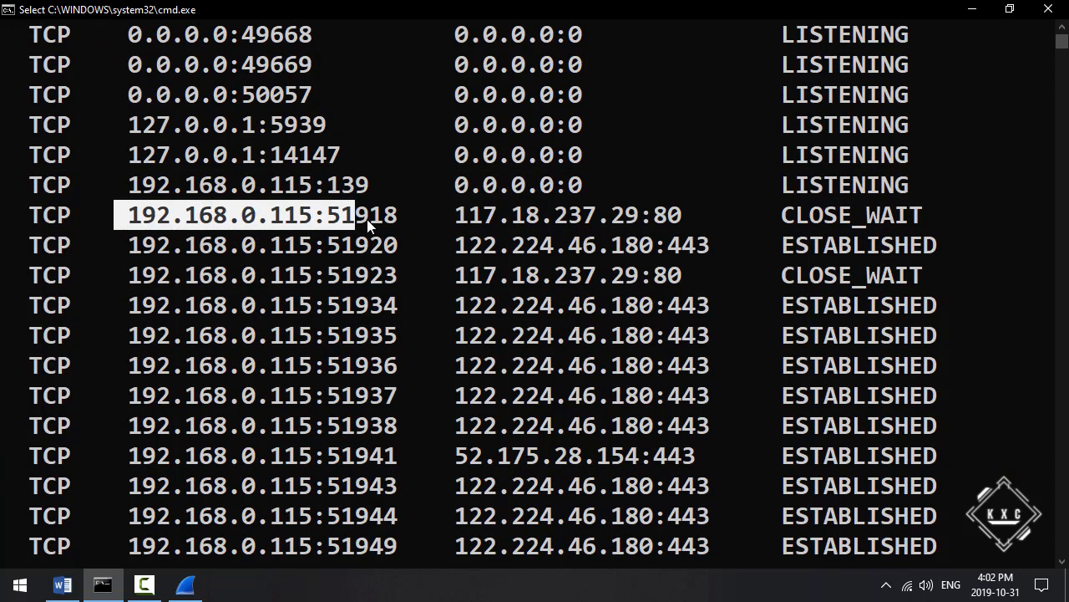
{"action": "left_click_drag", "start_coordinate": [455, 215], "coordinate": [495, 222]}
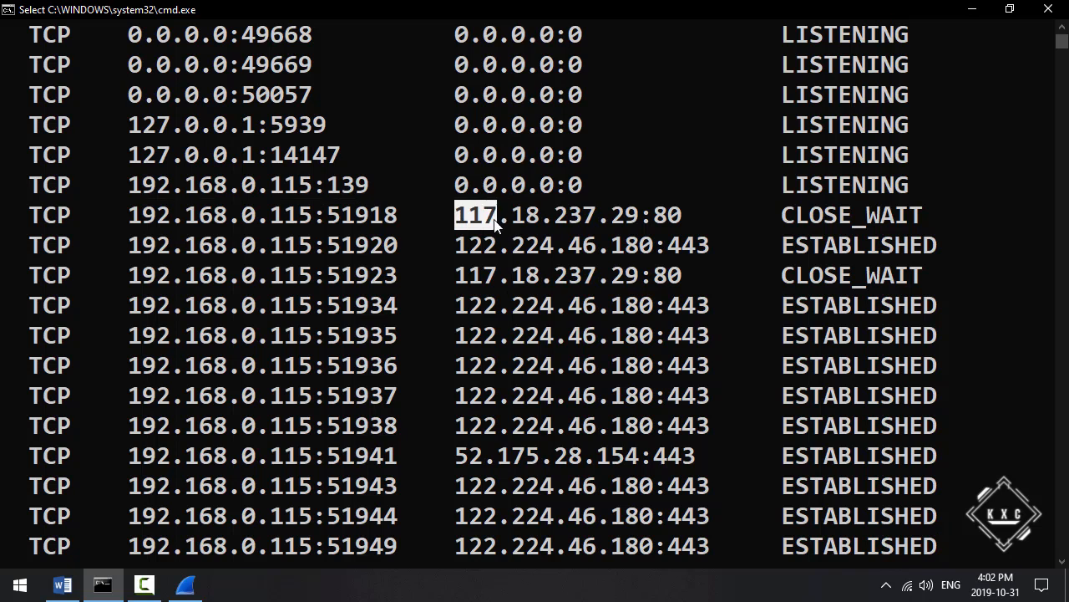
{"action": "scroll", "coordinate": [471, 264], "scroll_direction": "down", "scroll_amount": 2}
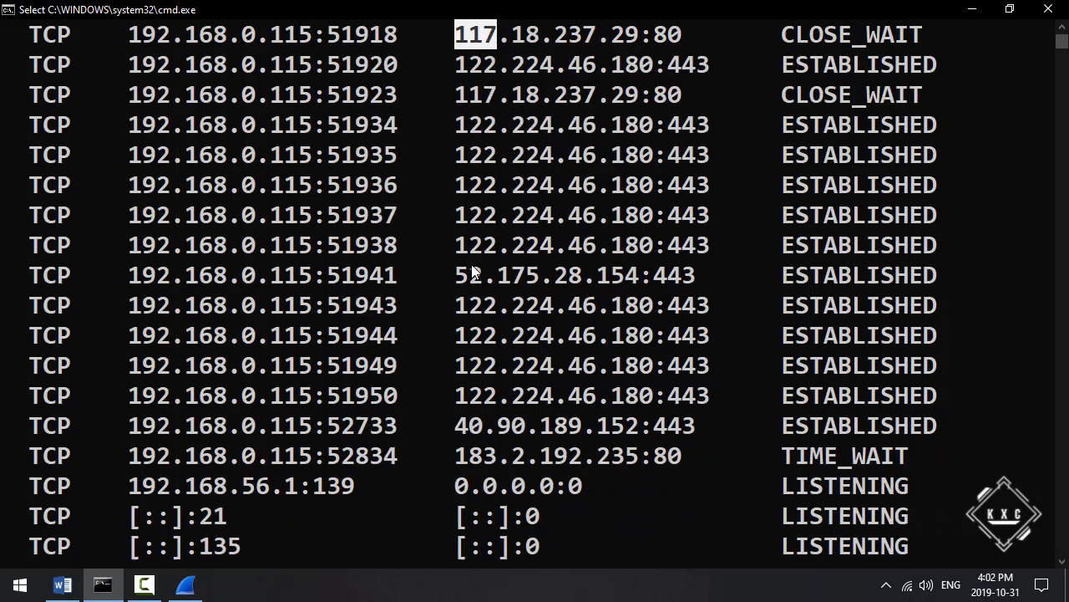
{"action": "left_click_drag", "start_coordinate": [459, 277], "coordinate": [510, 279]}
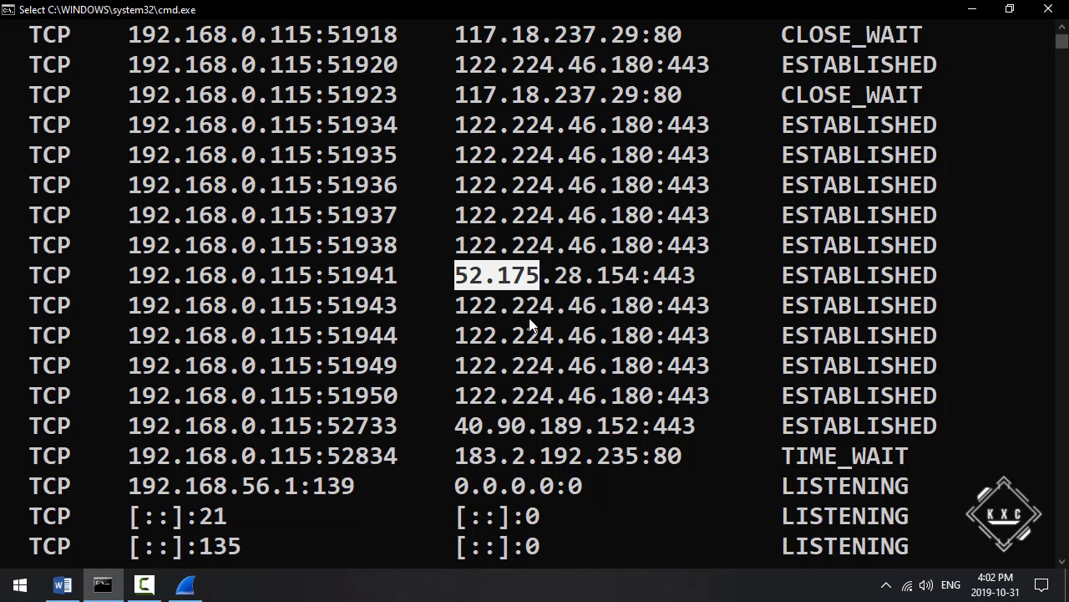
Run netstat without options and examine the service names shown with the foreign addresses.
{"action": "key", "text": "Up"}
{"action": "key", "text": "BackSpace"}
{"action": "key", "text": "BackSpace"}
{"action": "key", "text": "BackSpace"}
{"action": "key", "text": "BackSpace"}
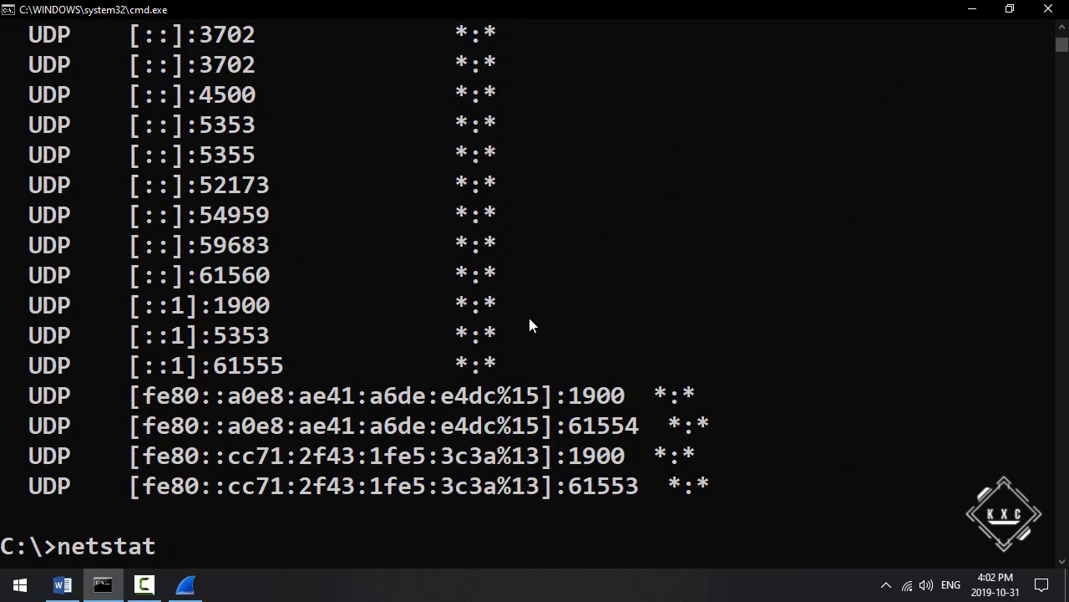
{"action": "key", "text": "Return"}
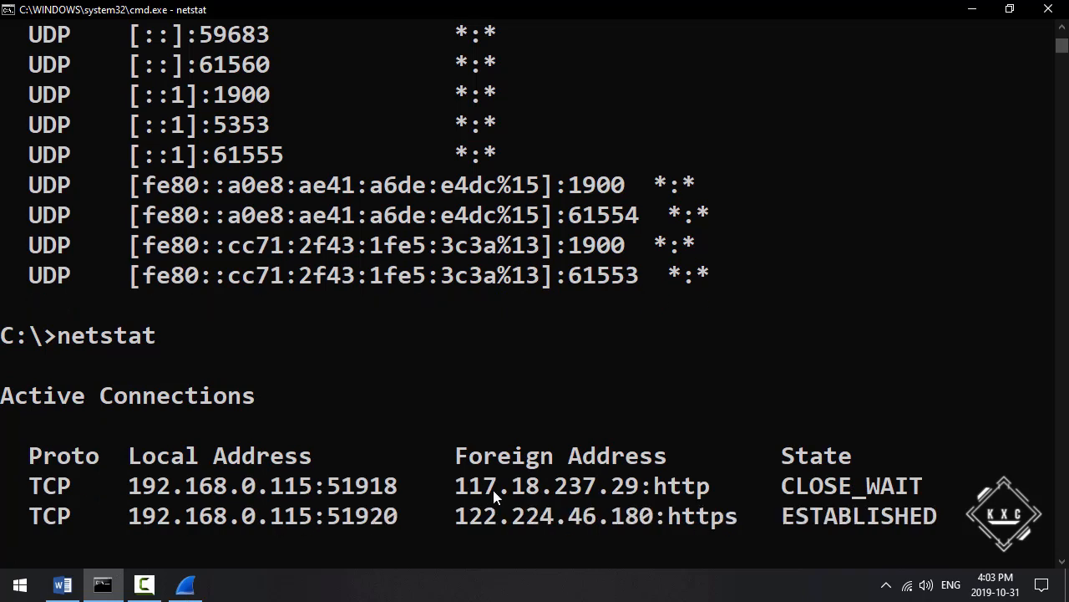
{"action": "left_click_drag", "start_coordinate": [659, 493], "coordinate": [734, 523]}
{"action": "left_click", "coordinate": [673, 518]}
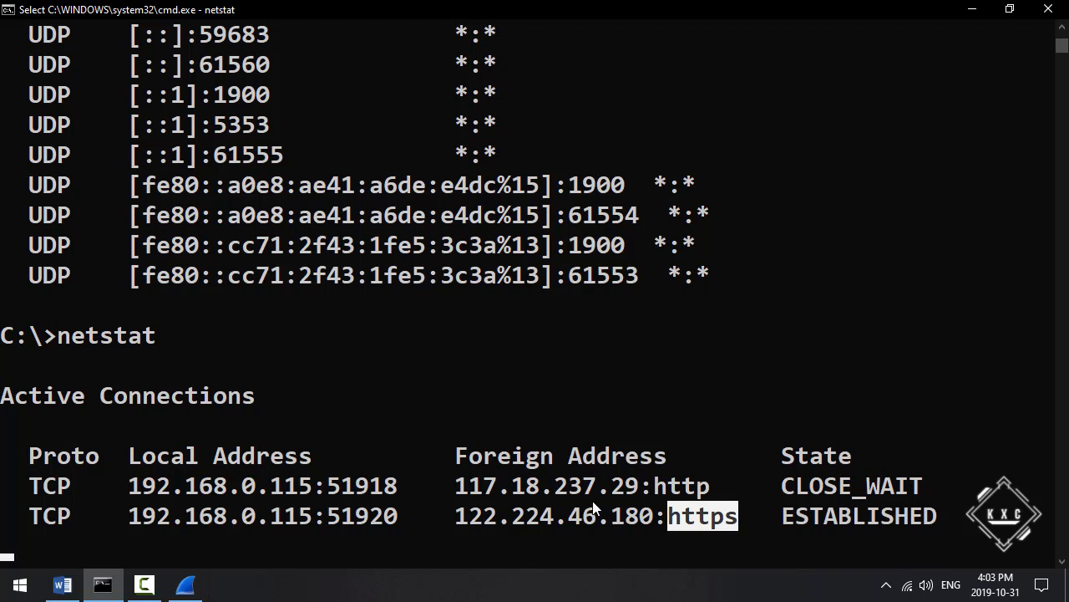
{"action": "left_click", "coordinate": [523, 502]}
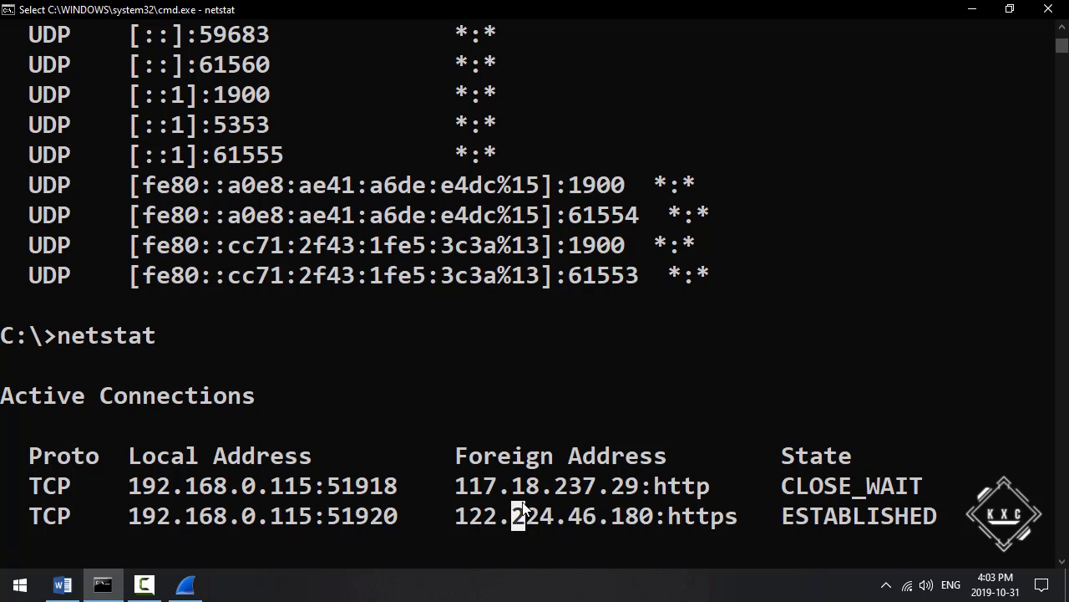
Interrupt the running netstat command and clear the console with cls.
{"action": "right_click", "coordinate": [525, 502]}
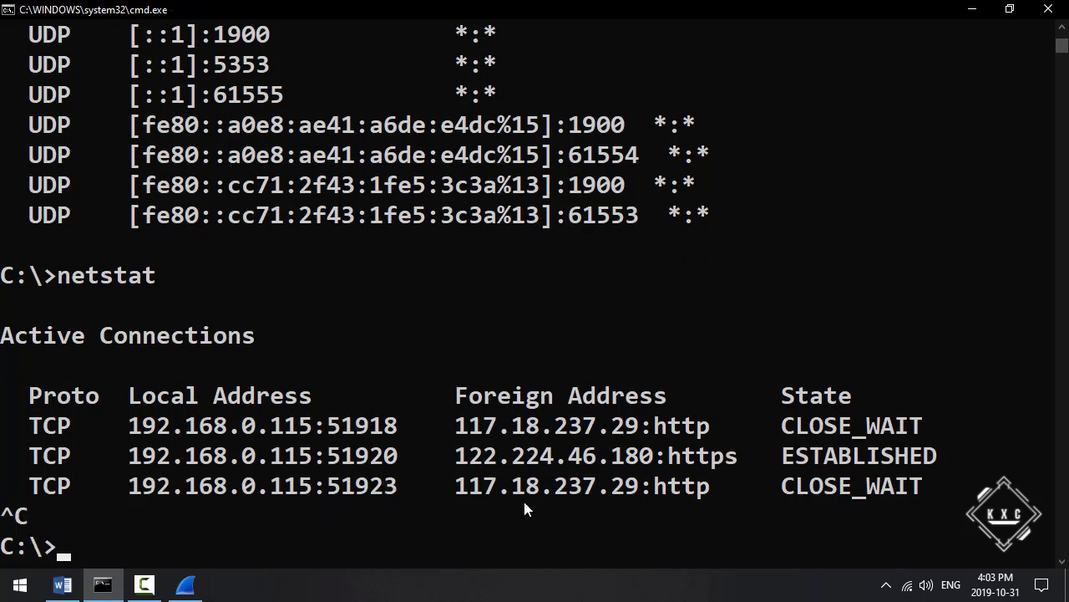
{"action": "type", "text": "cls"}
{"action": "key", "text": "Return"}
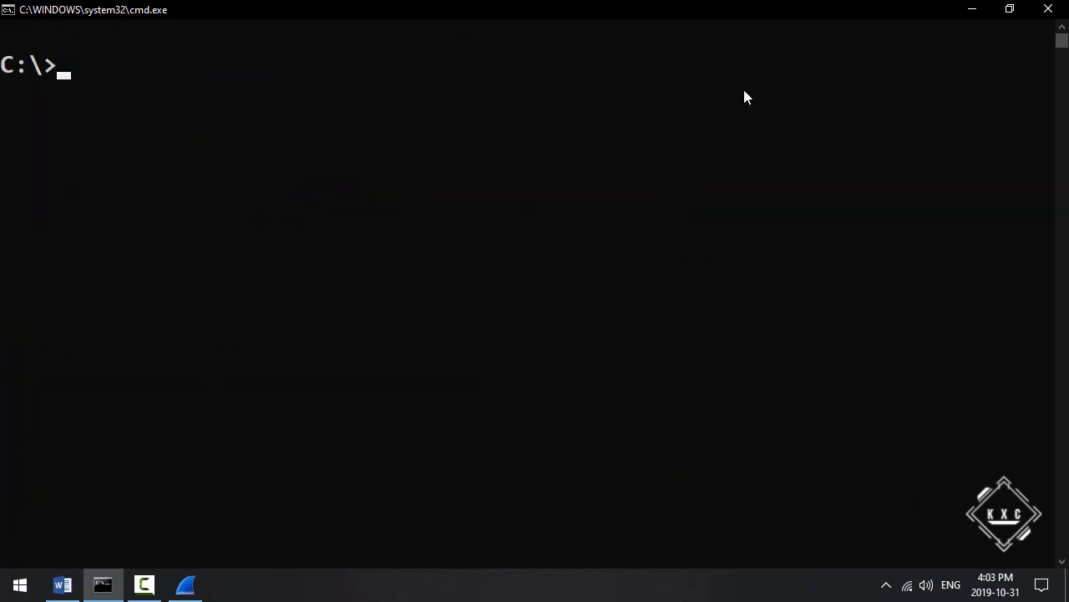
Start a live capture on the wlan0 interface in Wireshark and launch the Waterfox browser while it runs.
{"action": "left_click", "coordinate": [972, 8]}
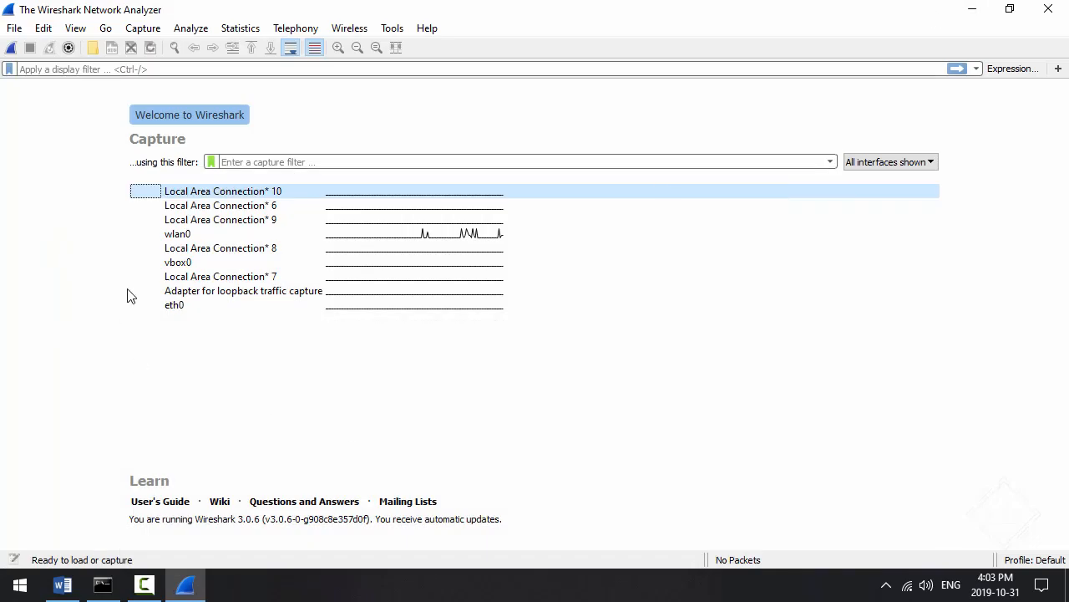
{"action": "double_click", "coordinate": [400, 243]}
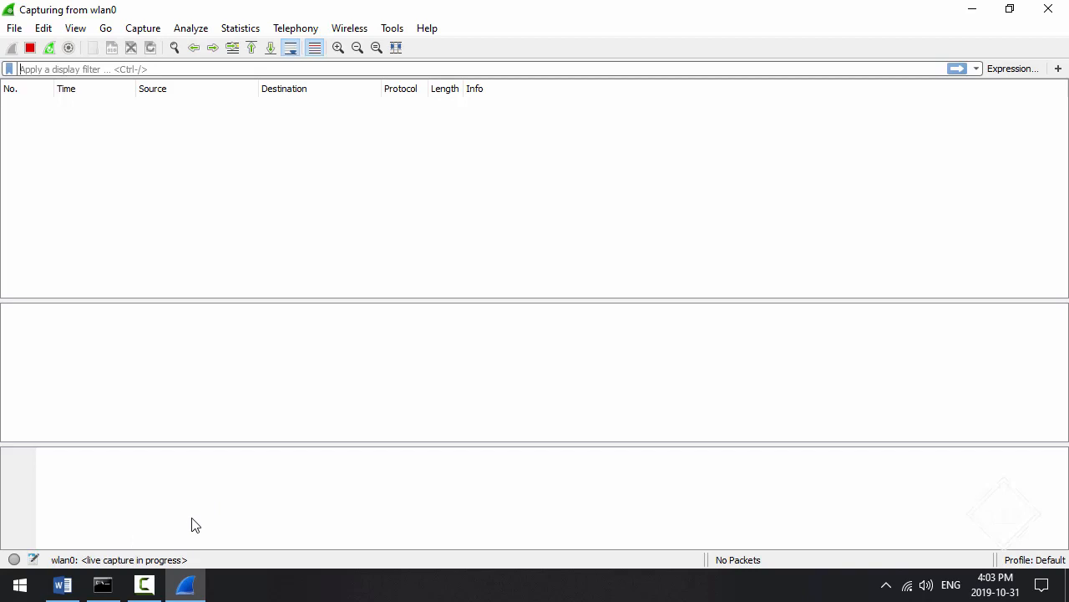
{"action": "key", "text": "super"}
{"action": "type", "text": "Waterf"}
{"action": "key", "text": "Return"}
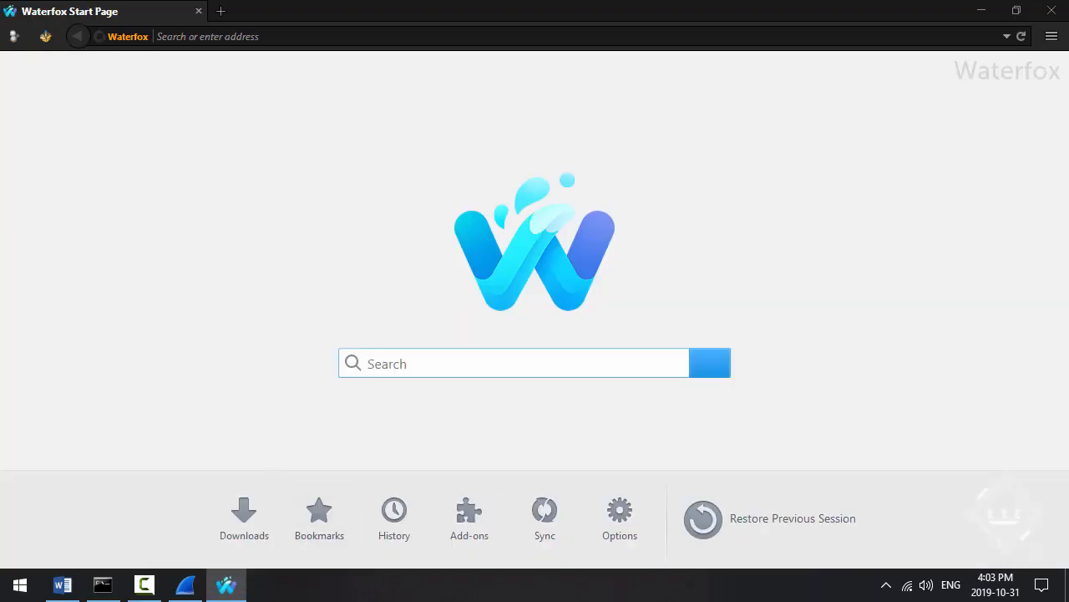
{"action": "left_click", "coordinate": [981, 10]}
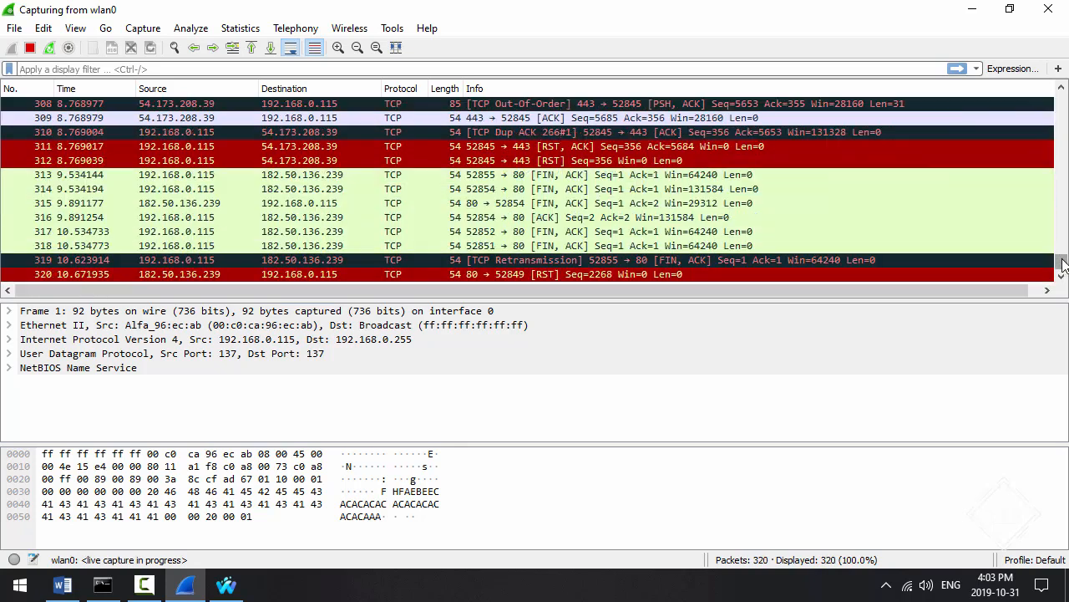
Go back to the first captured packet, the NBNS name query, and examine its details in a separate window.
{"action": "left_click_drag", "start_coordinate": [1063, 264], "coordinate": [1063, 116]}
{"action": "left_click_drag", "start_coordinate": [1067, 94], "coordinate": [1062, 95]}
{"action": "left_click", "coordinate": [1062, 120]}
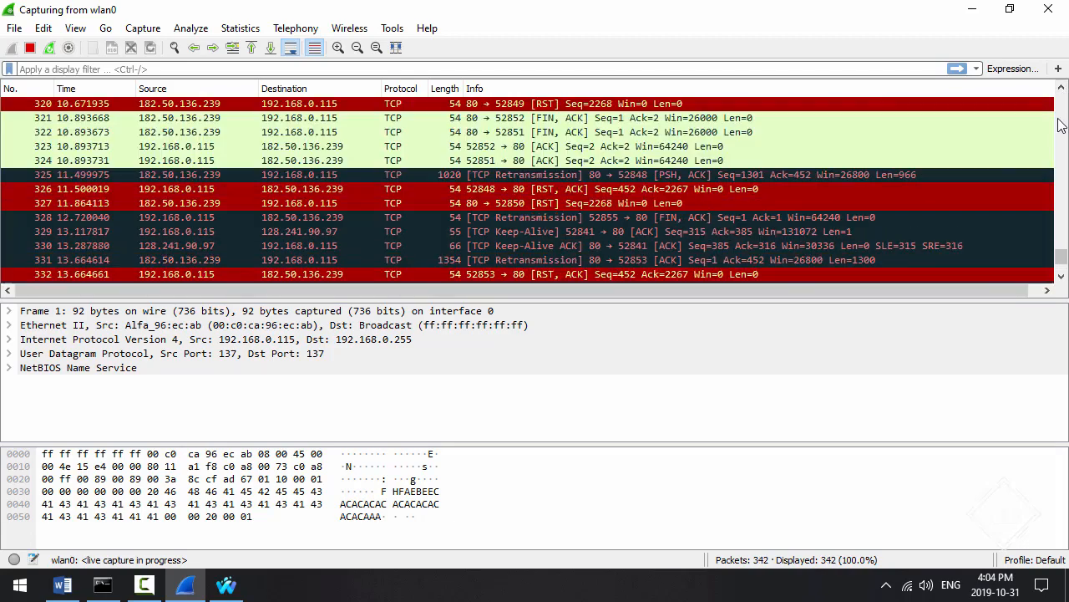
{"action": "left_click", "coordinate": [804, 188]}
{"action": "scroll", "coordinate": [802, 185], "scroll_direction": "up", "scroll_amount": 9}
{"action": "left_click_drag", "start_coordinate": [1066, 239], "coordinate": [1062, 99]}
{"action": "left_click", "coordinate": [941, 108]}
{"action": "scroll", "coordinate": [506, 192], "scroll_direction": "up", "scroll_amount": 1}
{"action": "left_click", "coordinate": [427, 106]}
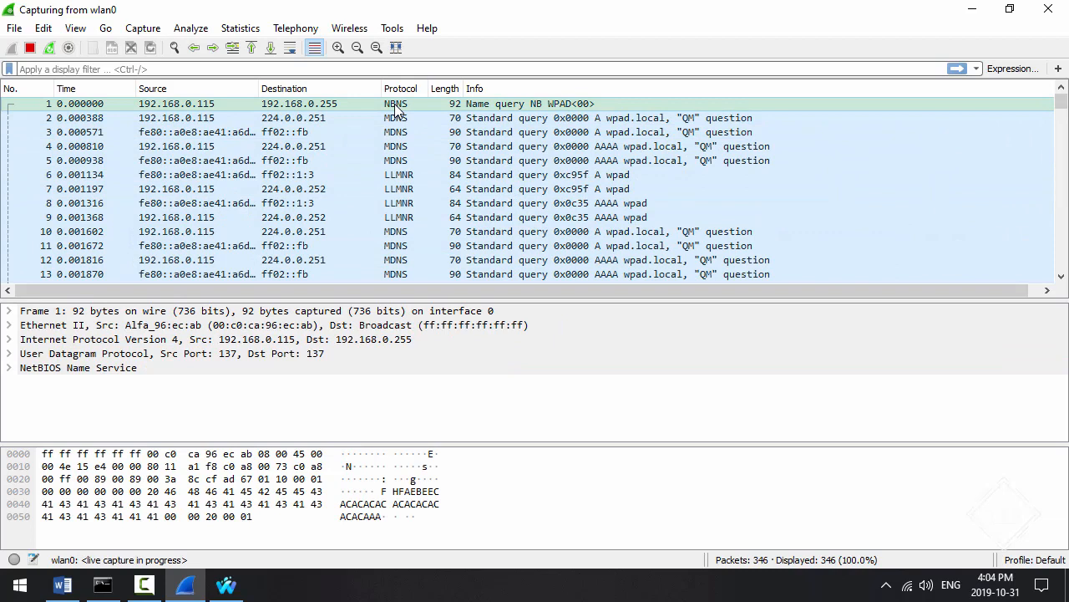
{"action": "double_click", "coordinate": [395, 106]}
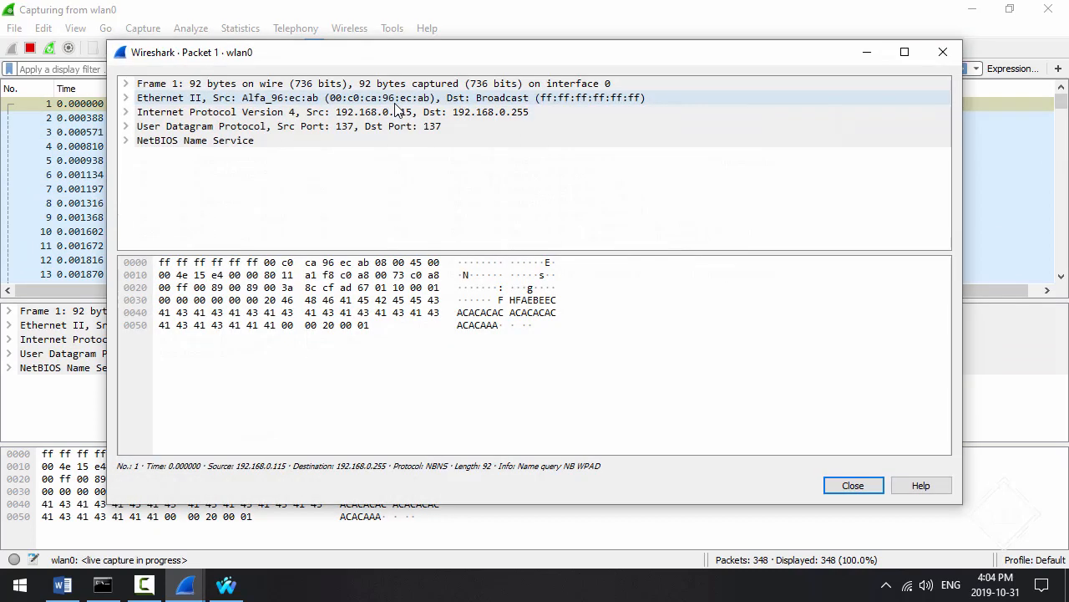
{"action": "left_click", "coordinate": [130, 142]}
Switch to the Command Prompt, run nbtstat without options and read its usage help.
{"action": "left_click", "coordinate": [100, 584]}
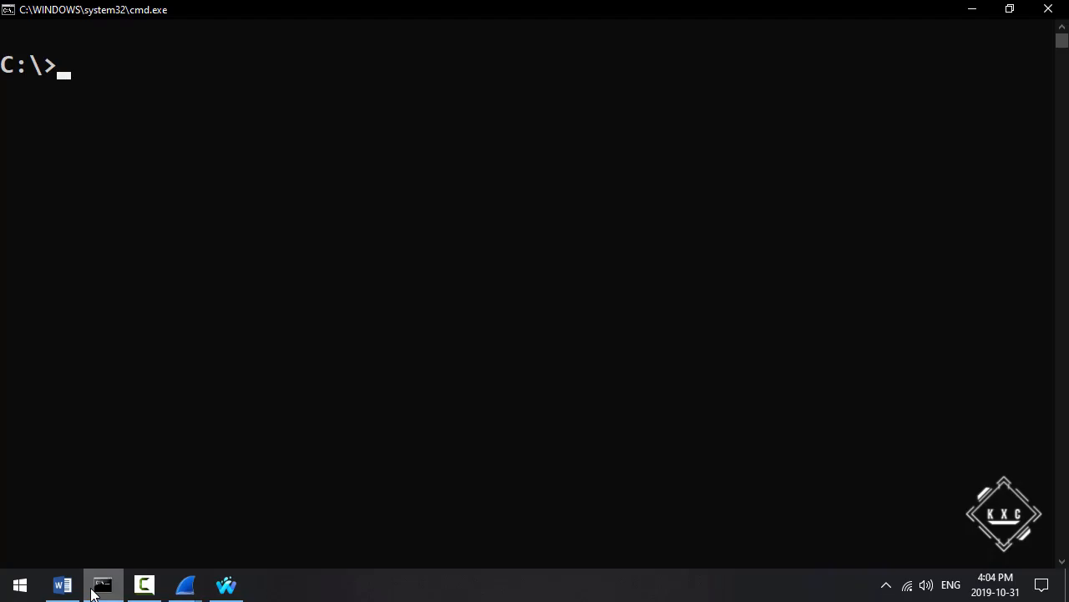
{"action": "type", "text": "nbtstat"}
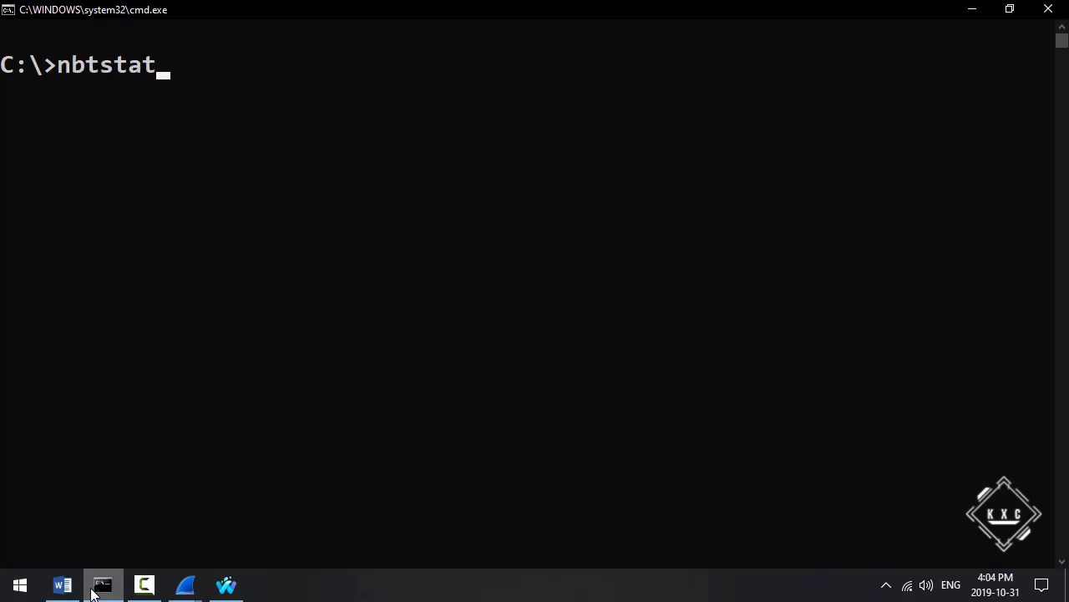
{"action": "key", "text": "Return"}
{"action": "scroll", "coordinate": [146, 518], "scroll_direction": "up", "scroll_amount": 5}
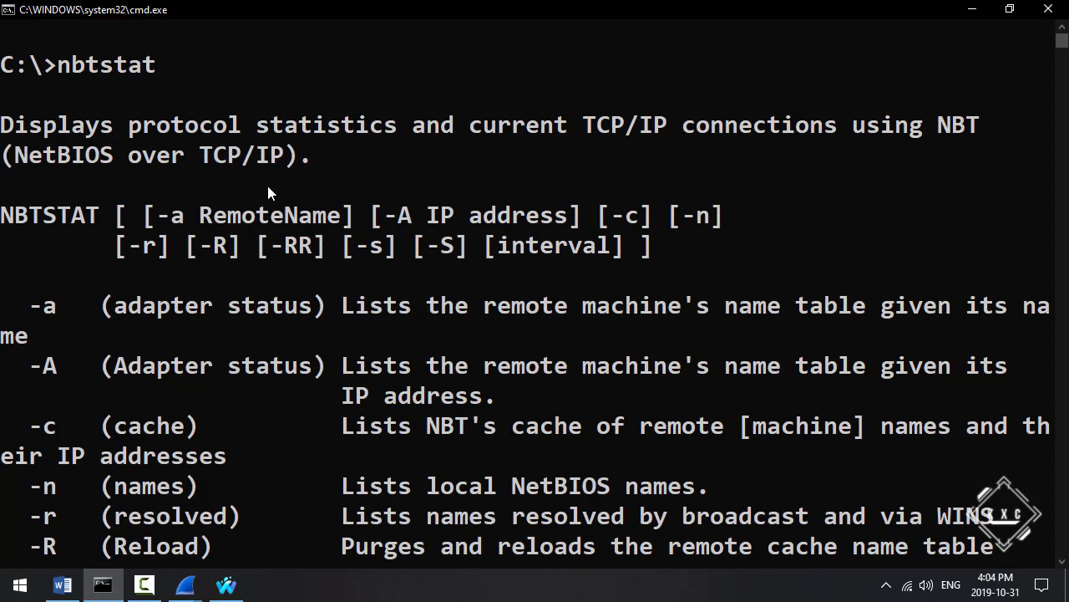
{"action": "left_click", "coordinate": [972, 9]}
Close the first packet's details in Wireshark and select the DNS query for detectportal.firefox.com in the packet list.
{"action": "left_click", "coordinate": [943, 52]}
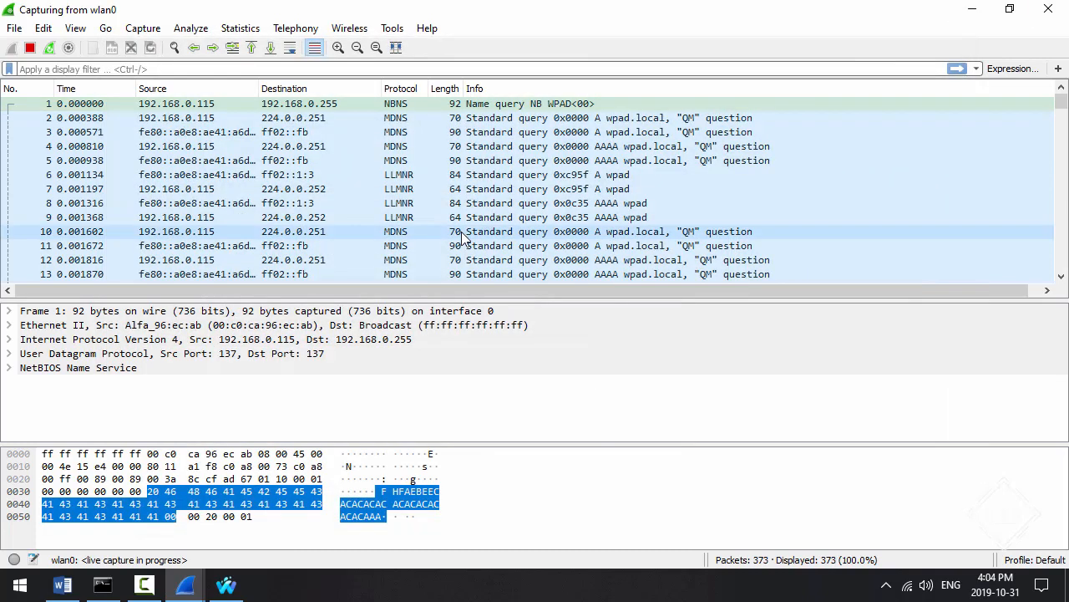
{"action": "key", "text": "Down"}
{"action": "scroll", "coordinate": [433, 181], "scroll_direction": "down", "scroll_amount": 3}
{"action": "scroll", "coordinate": [409, 223], "scroll_direction": "down", "scroll_amount": 7}
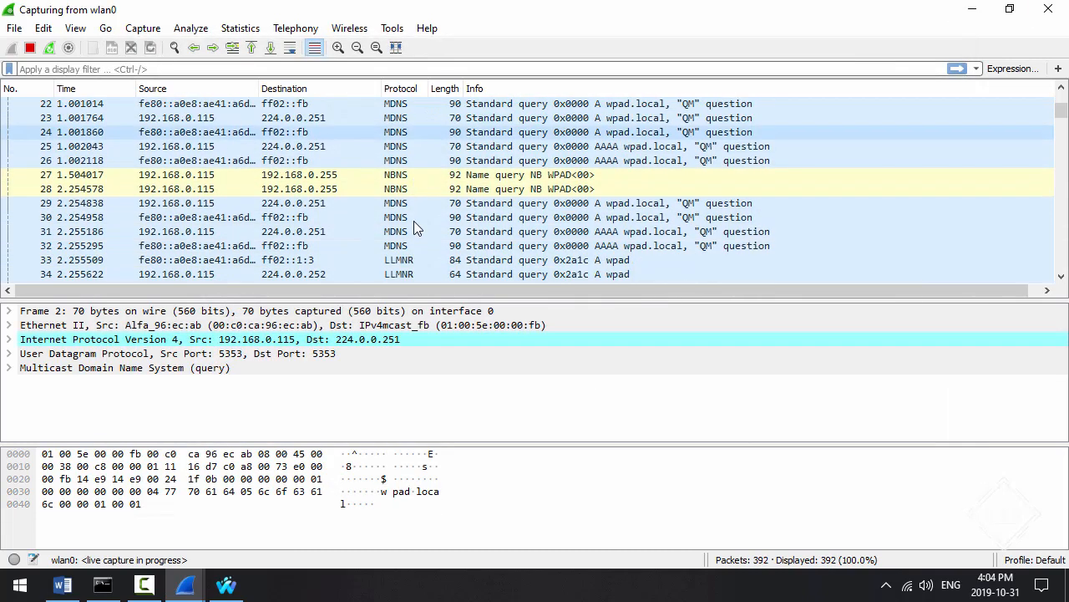
{"action": "scroll", "coordinate": [414, 220], "scroll_direction": "down", "scroll_amount": 2}
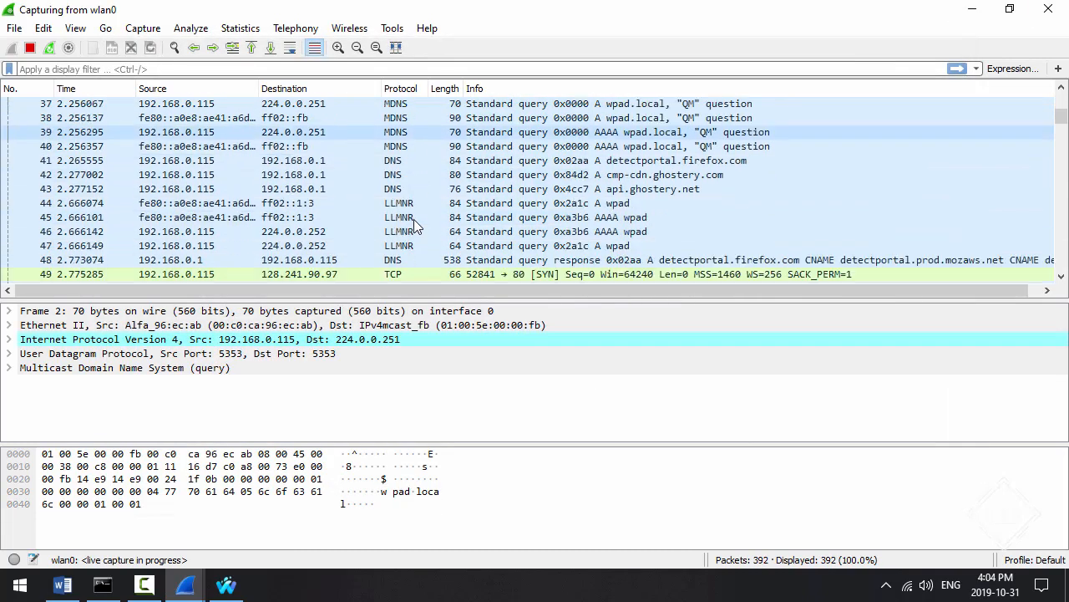
{"action": "left_click", "coordinate": [405, 159]}
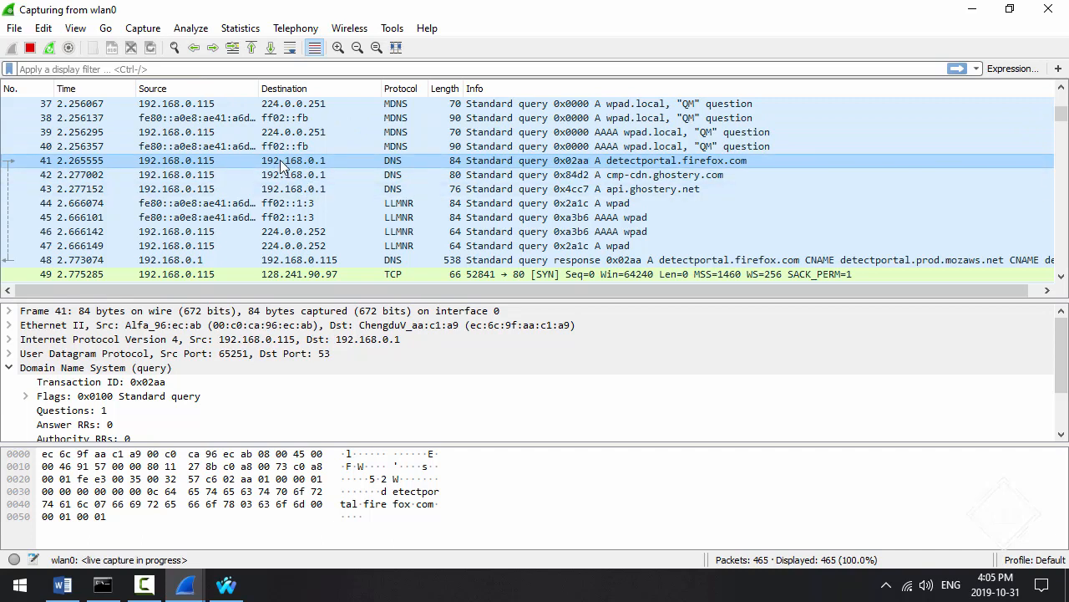
Follow the UDP stream of the detectportal.firefox.com query, review the conversation, and close the stream window.
{"action": "right_click", "coordinate": [512, 159]}
{"action": "mouse_move", "coordinate": [607, 385]}
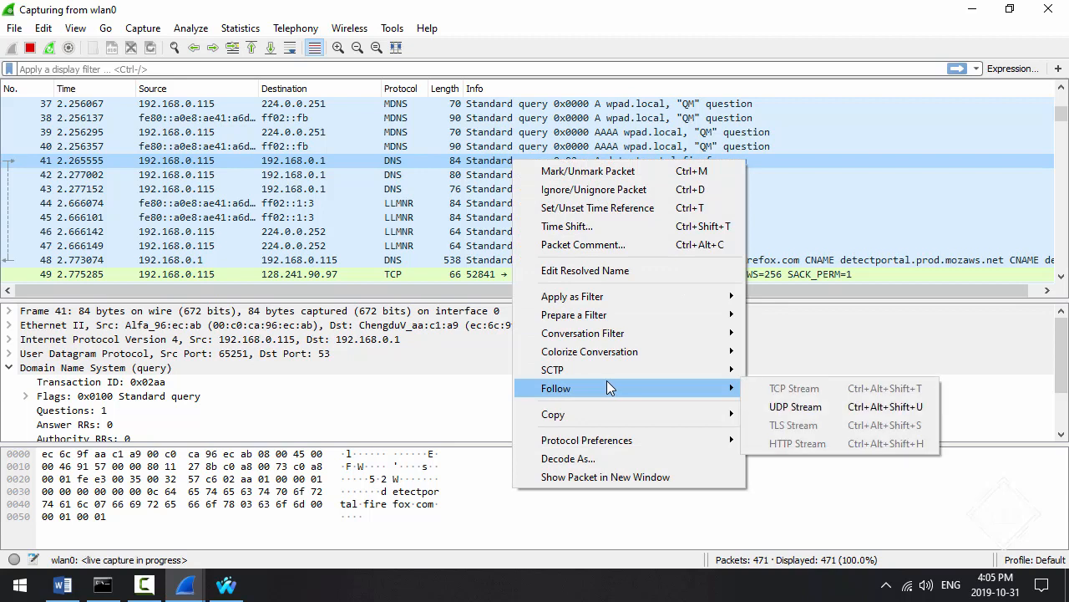
{"action": "left_click", "coordinate": [828, 406]}
{"action": "left_click_drag", "start_coordinate": [298, 115], "coordinate": [278, 201]}
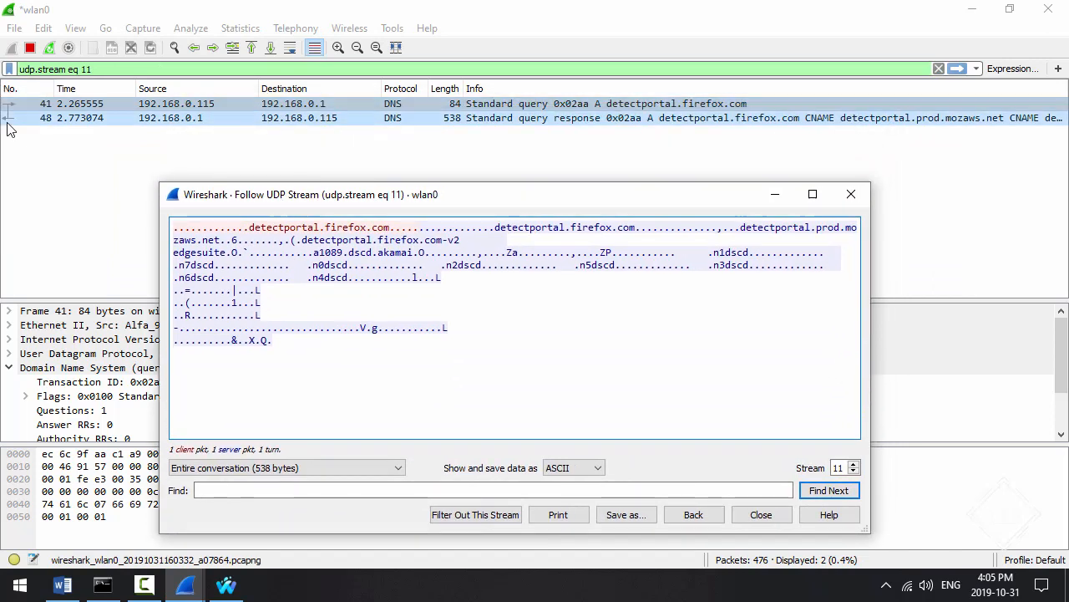
{"action": "left_click", "coordinate": [478, 107]}
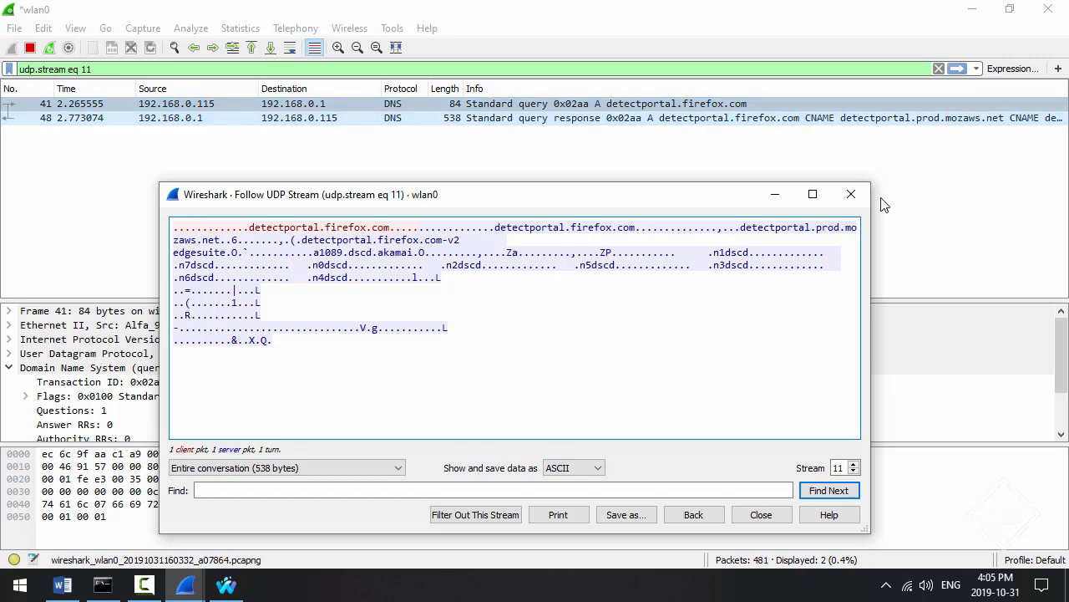
{"action": "left_click", "coordinate": [850, 194]}
Open the DNS query packet in a separate window, collapse its DNS section and examine the Frame and Ethernet II layers.
{"action": "double_click", "coordinate": [482, 104]}
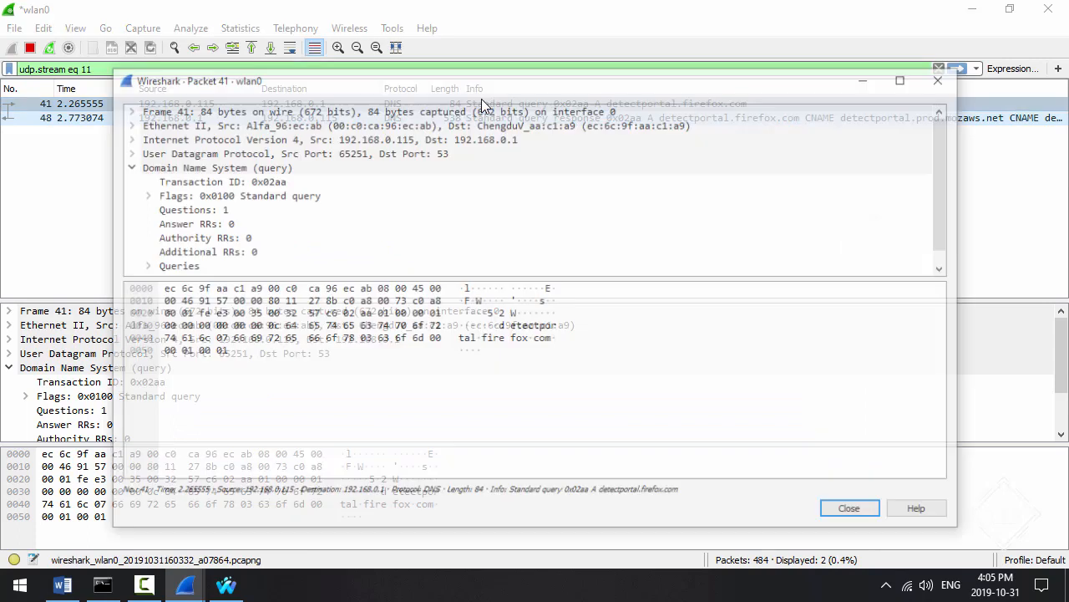
{"action": "double_click", "coordinate": [502, 68]}
{"action": "left_click", "coordinate": [125, 101]}
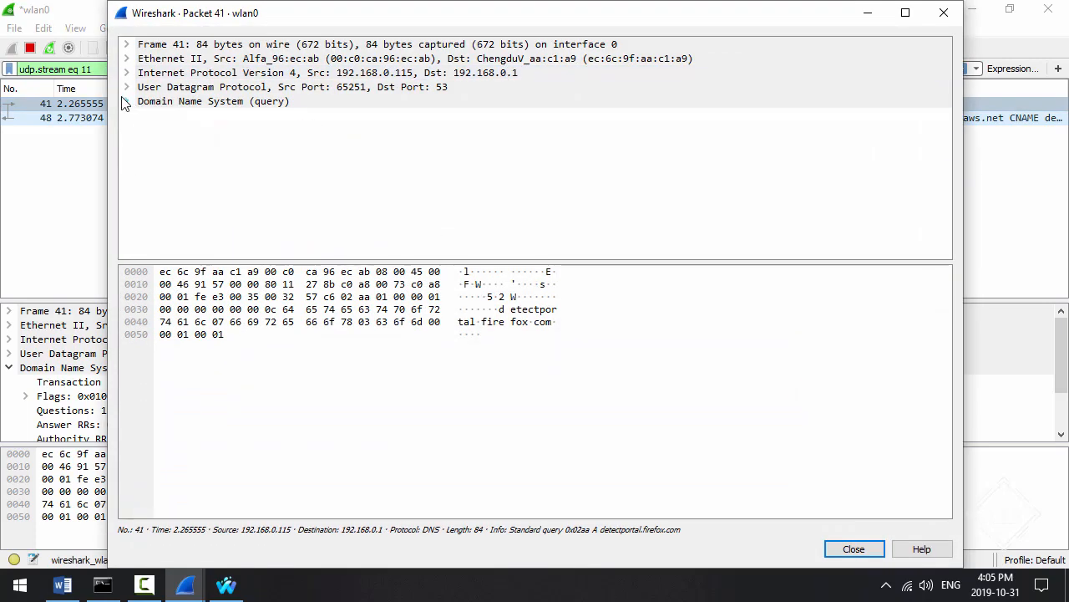
{"action": "left_click", "coordinate": [184, 59]}
{"action": "left_click", "coordinate": [190, 48]}
{"action": "left_click", "coordinate": [192, 58]}
{"action": "left_click", "coordinate": [199, 46]}
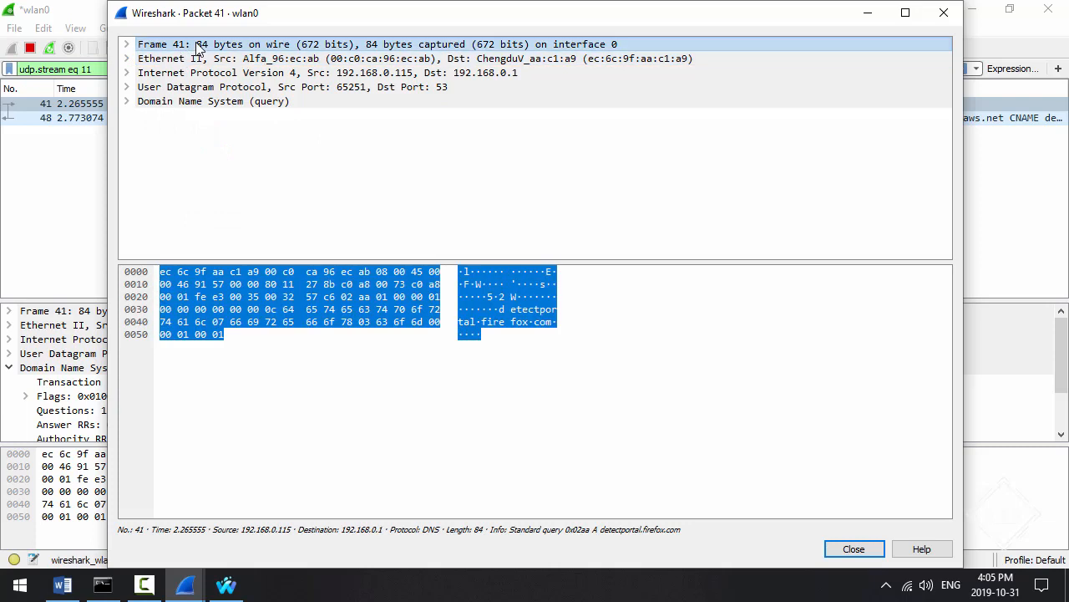
{"action": "left_click", "coordinate": [197, 59]}
{"action": "left_click", "coordinate": [199, 47]}
Expand the query packet's Internet Protocol Version 4 layer, examine its source and destination addresses, and collapse it again.
{"action": "left_click", "coordinate": [199, 72]}
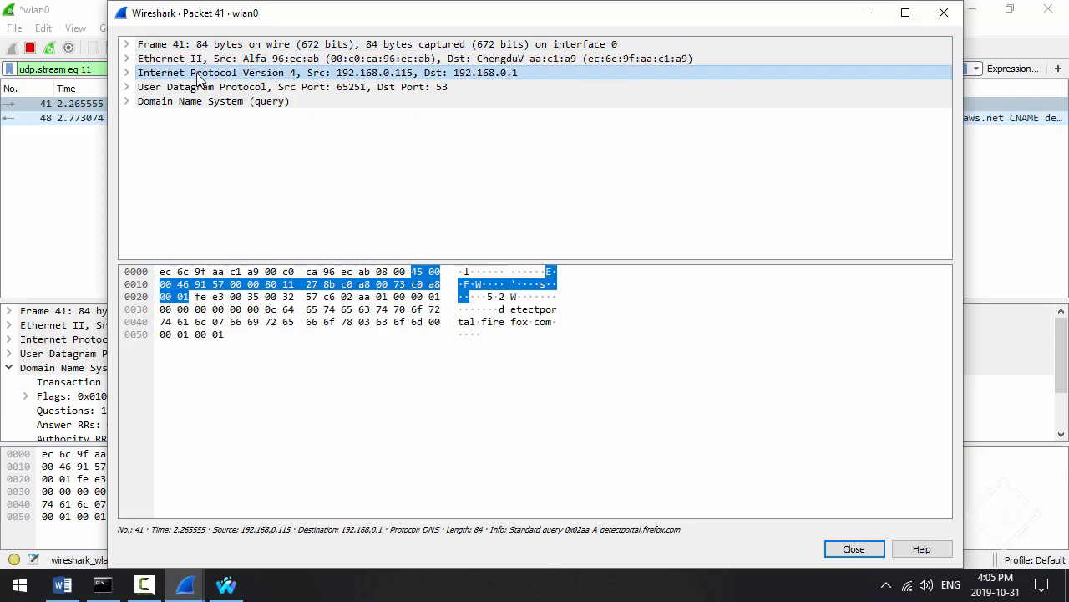
{"action": "left_click", "coordinate": [126, 73]}
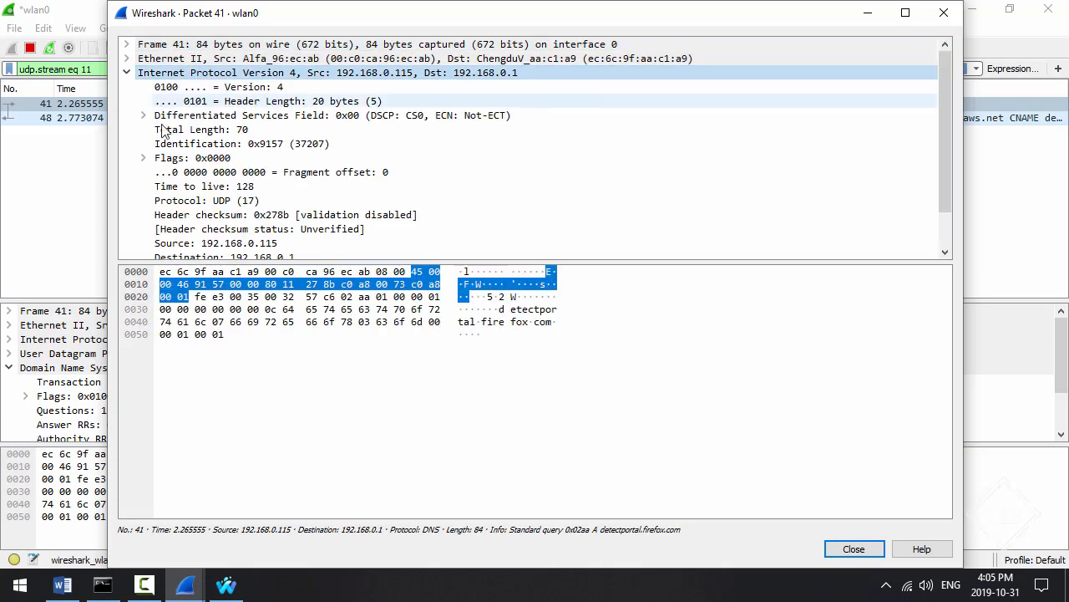
{"action": "scroll", "coordinate": [184, 110], "scroll_direction": "down", "scroll_amount": 1}
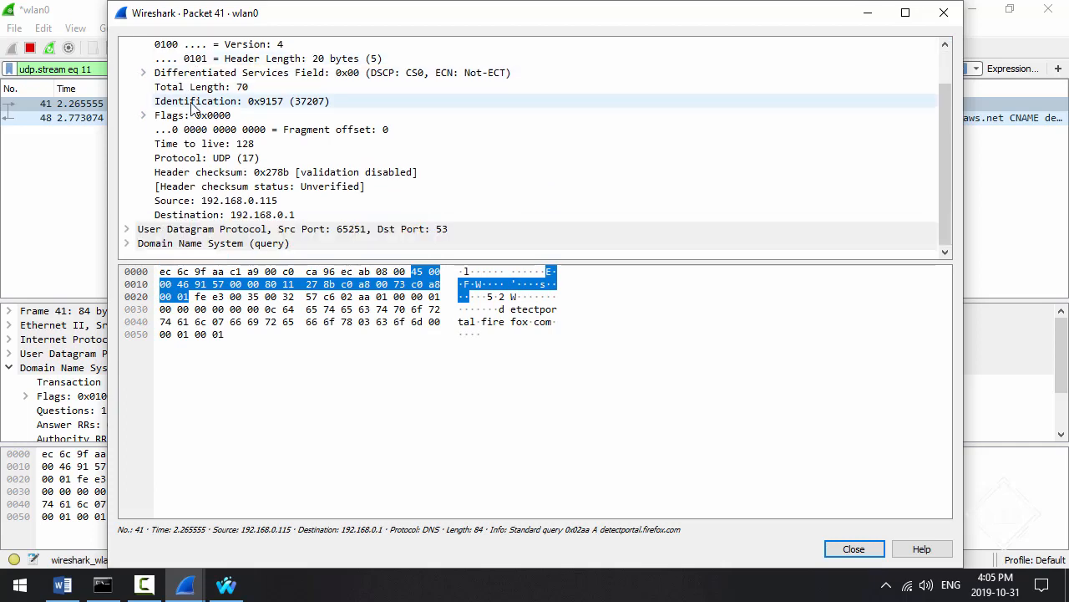
{"action": "left_click", "coordinate": [200, 202]}
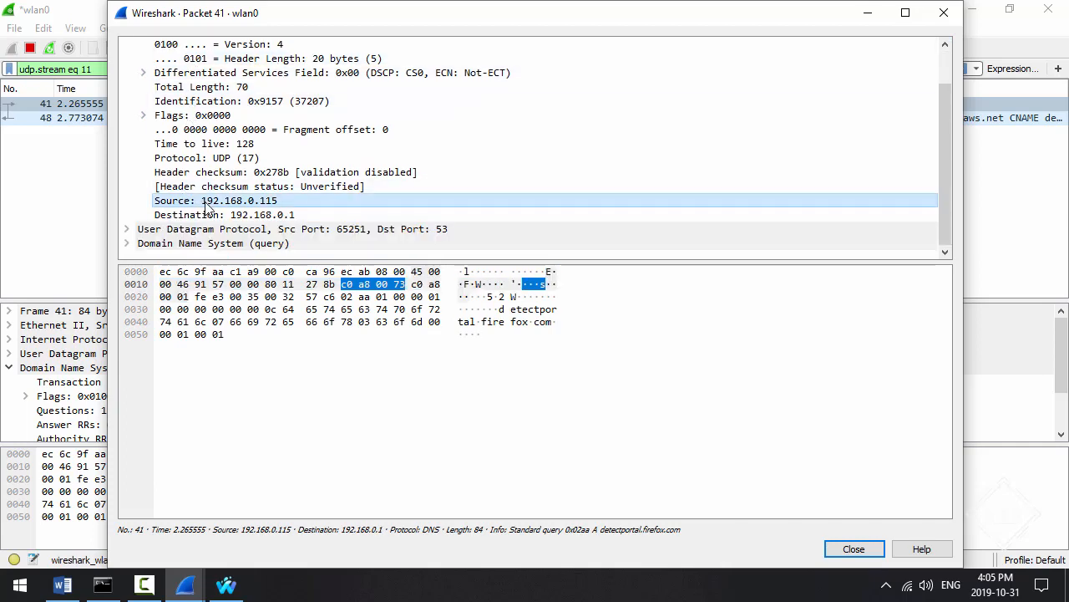
{"action": "left_click", "coordinate": [306, 213]}
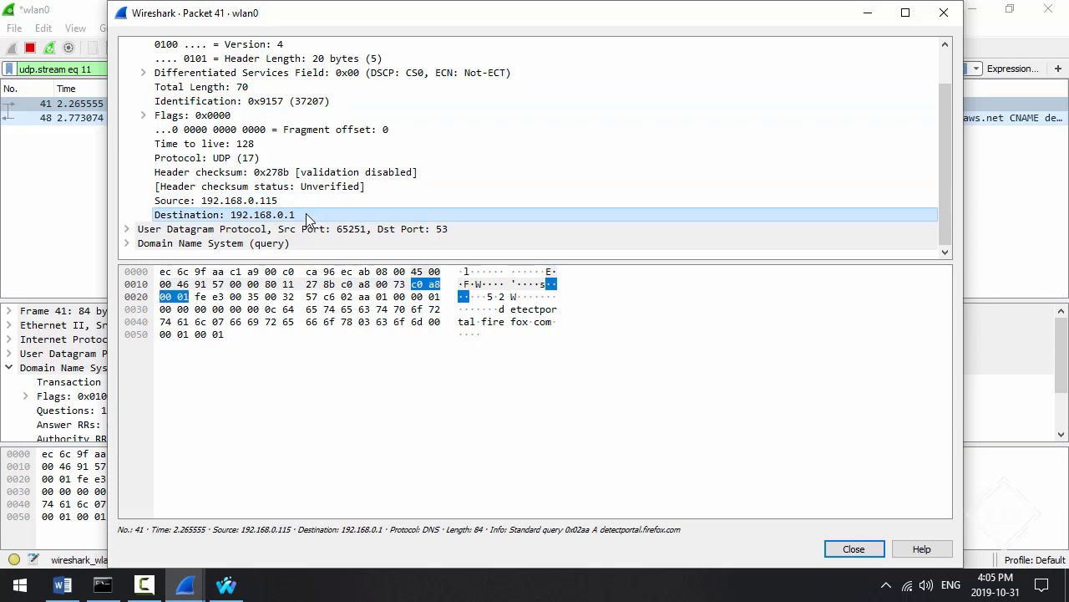
{"action": "scroll", "coordinate": [302, 218], "scroll_direction": "up", "scroll_amount": 1}
{"action": "left_click", "coordinate": [126, 72]}
Expand the User Datagram Protocol layer, examine the source and destination ports, and collapse it again.
{"action": "left_click", "coordinate": [126, 87]}
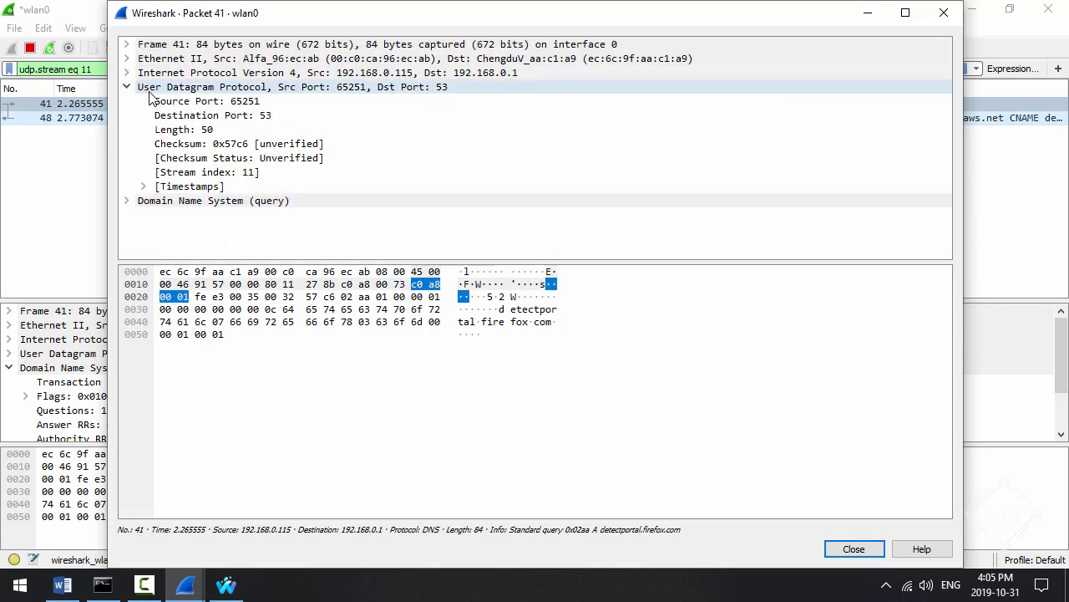
{"action": "left_click", "coordinate": [255, 101]}
{"action": "left_click", "coordinate": [258, 115]}
{"action": "left_click", "coordinate": [127, 87]}
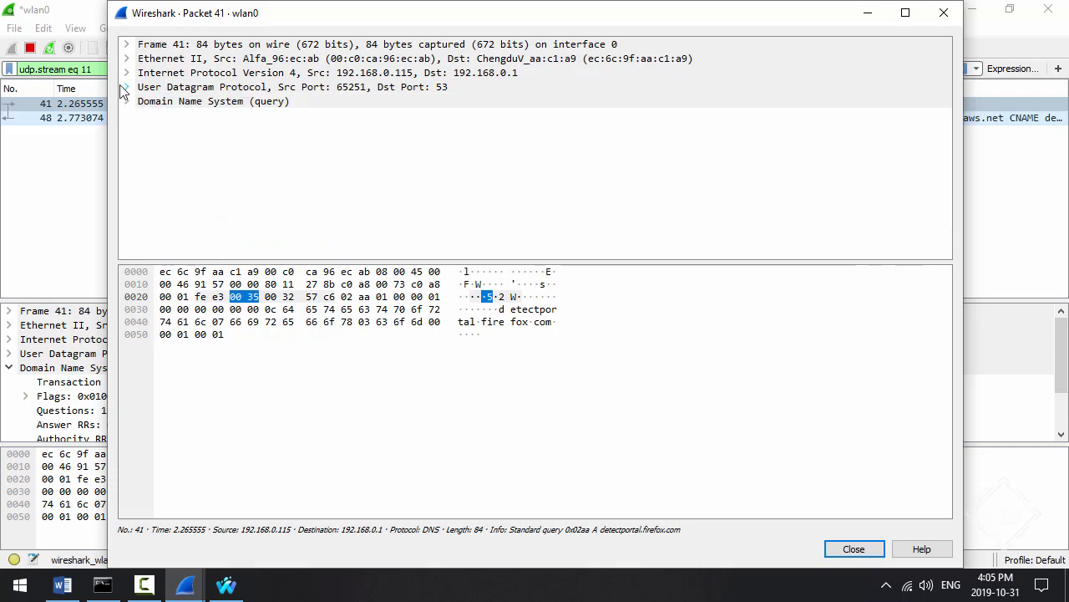
Expand the Domain Name System query and examine its flags and the queried name detectportal.firefox.com.
{"action": "left_click", "coordinate": [127, 103]}
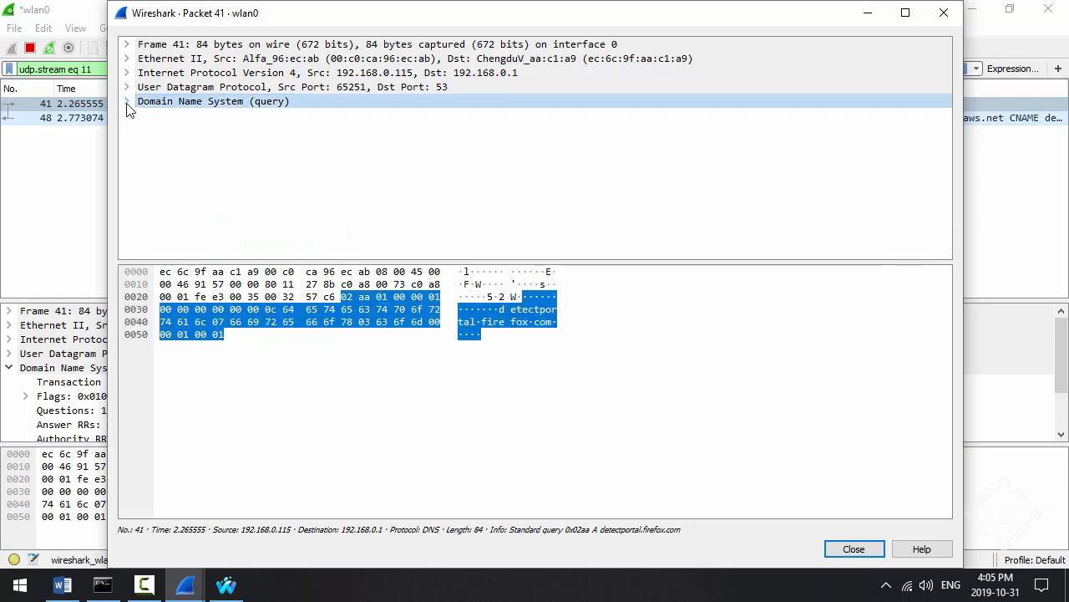
{"action": "left_click", "coordinate": [127, 101]}
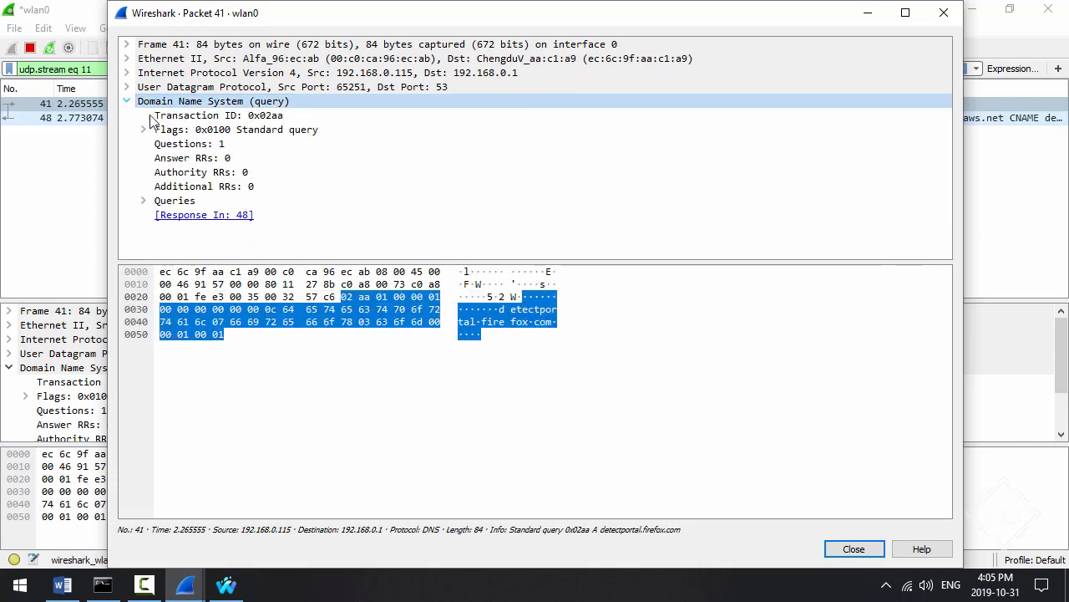
{"action": "left_click", "coordinate": [143, 131]}
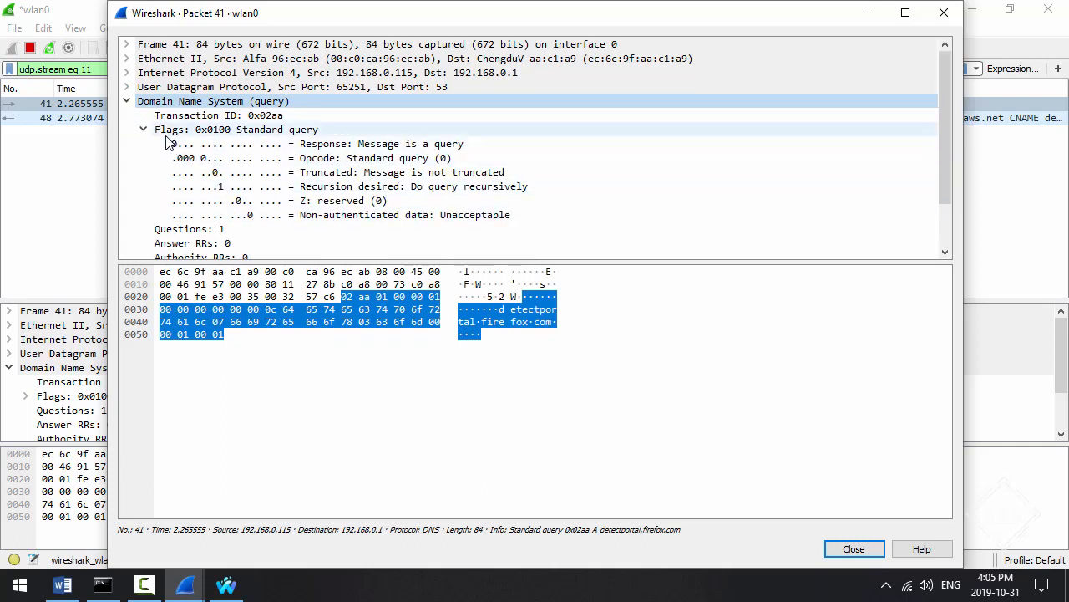
{"action": "left_click", "coordinate": [143, 129]}
{"action": "left_click", "coordinate": [143, 200]}
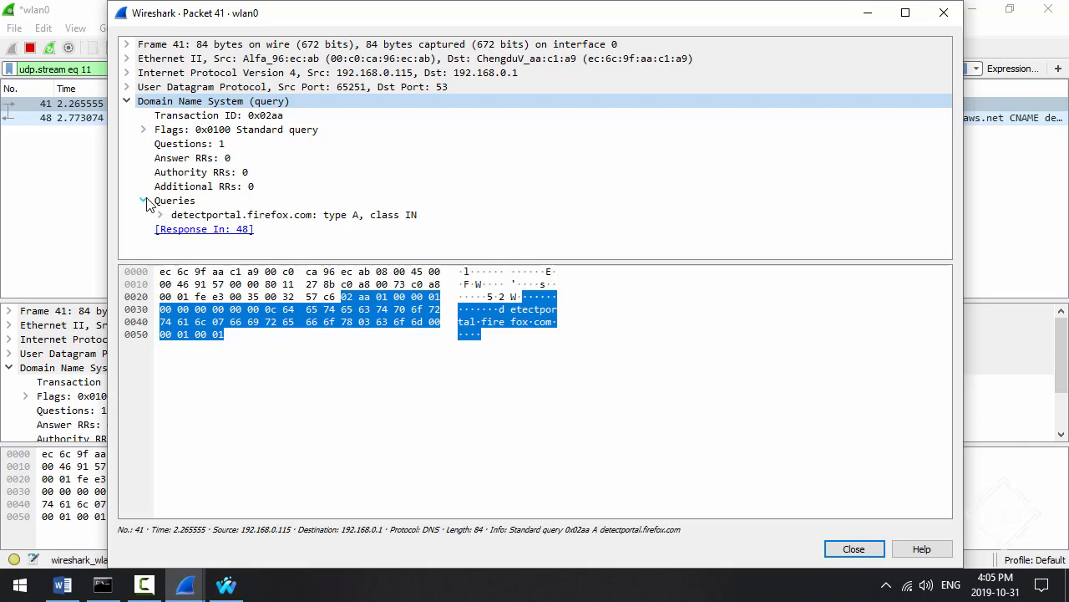
{"action": "left_click", "coordinate": [161, 212]}
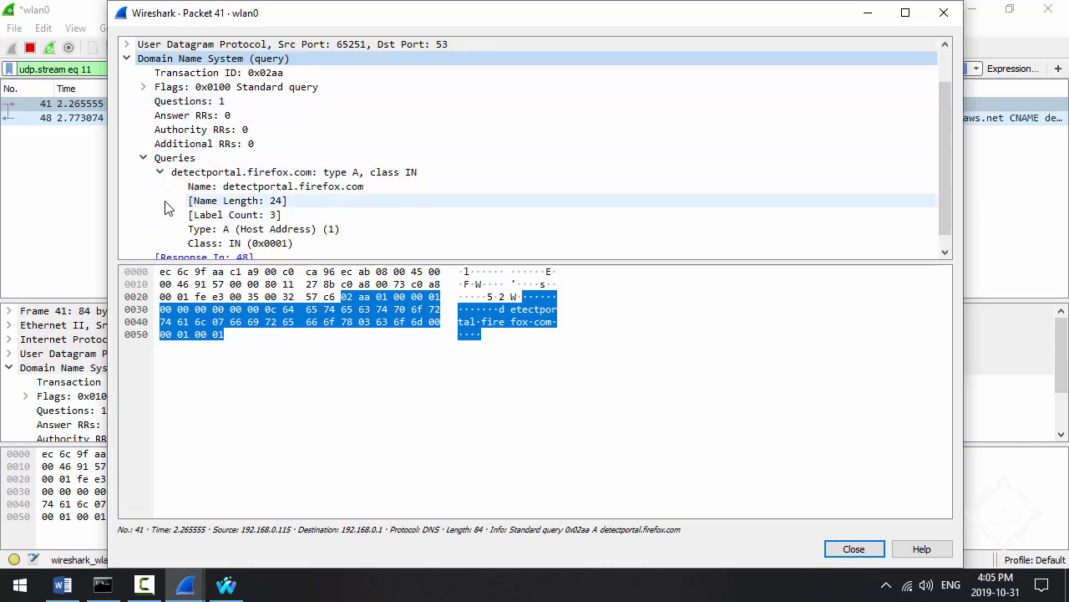
{"action": "left_click", "coordinate": [234, 186]}
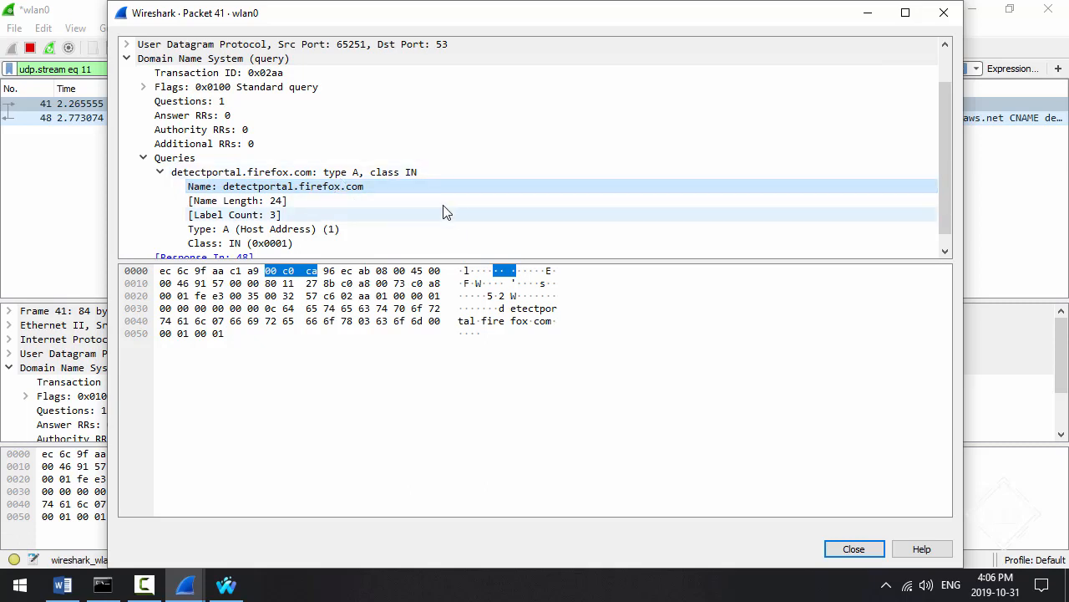
Minimize the query packet's window, open the DNS response packet separately and examine its Domain Name System section and queries.
{"action": "left_click", "coordinate": [869, 13]}
{"action": "double_click", "coordinate": [266, 118]}
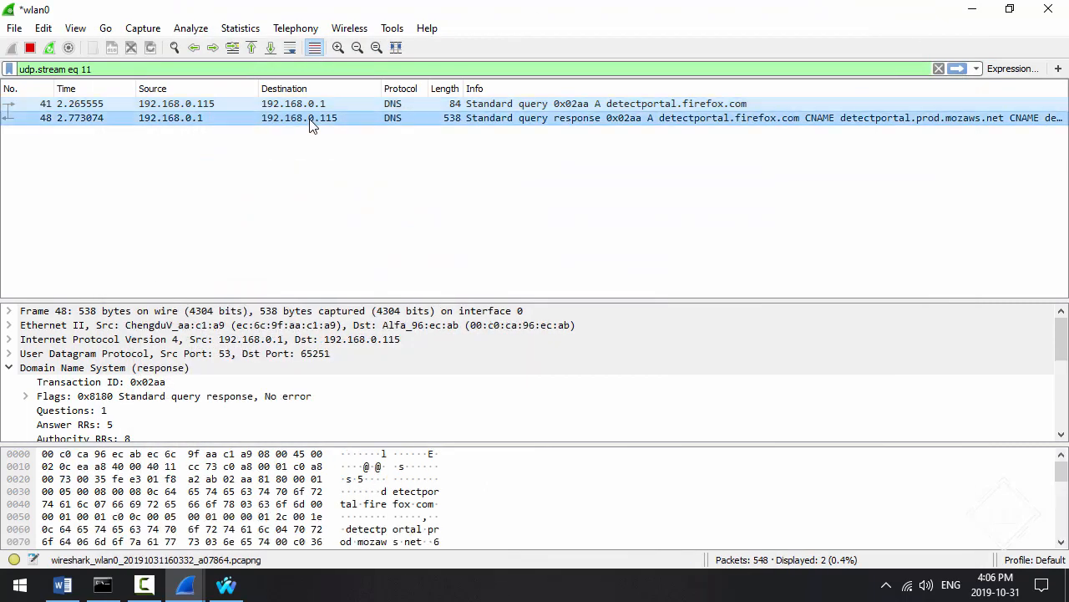
{"action": "left_click", "coordinate": [128, 171]}
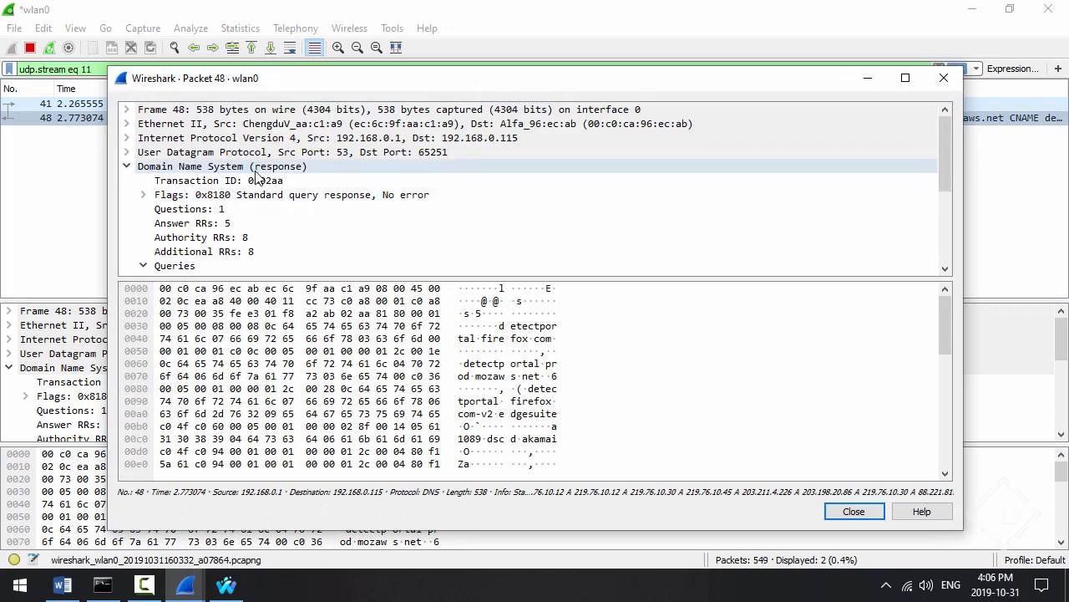
{"action": "scroll", "coordinate": [167, 209], "scroll_direction": "down", "scroll_amount": 2}
{"action": "scroll", "coordinate": [145, 191], "scroll_direction": "down", "scroll_amount": 1}
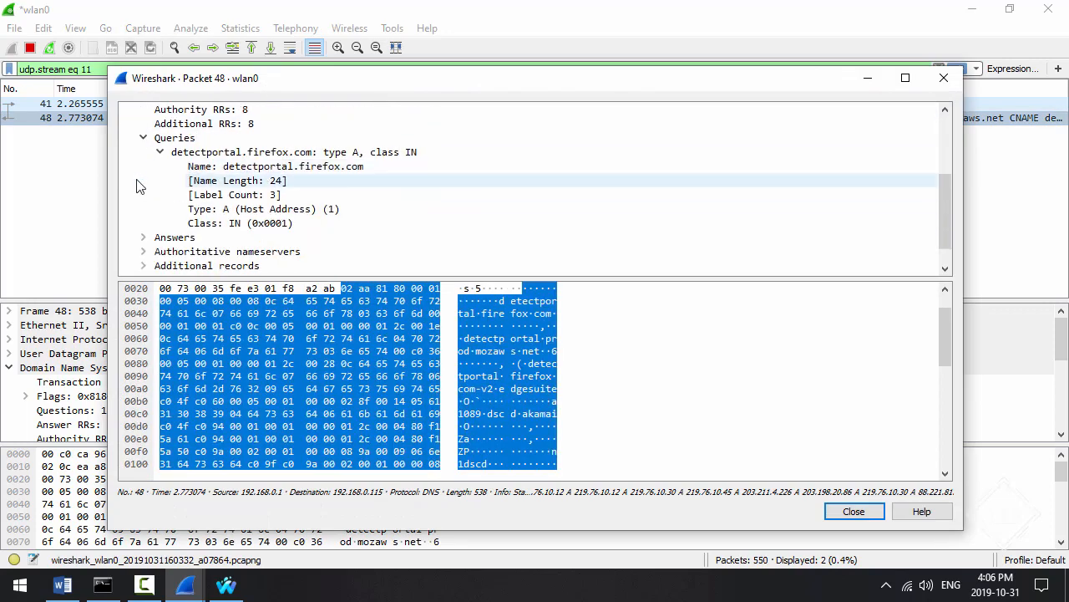
{"action": "scroll", "coordinate": [190, 185], "scroll_direction": "down", "scroll_amount": 1}
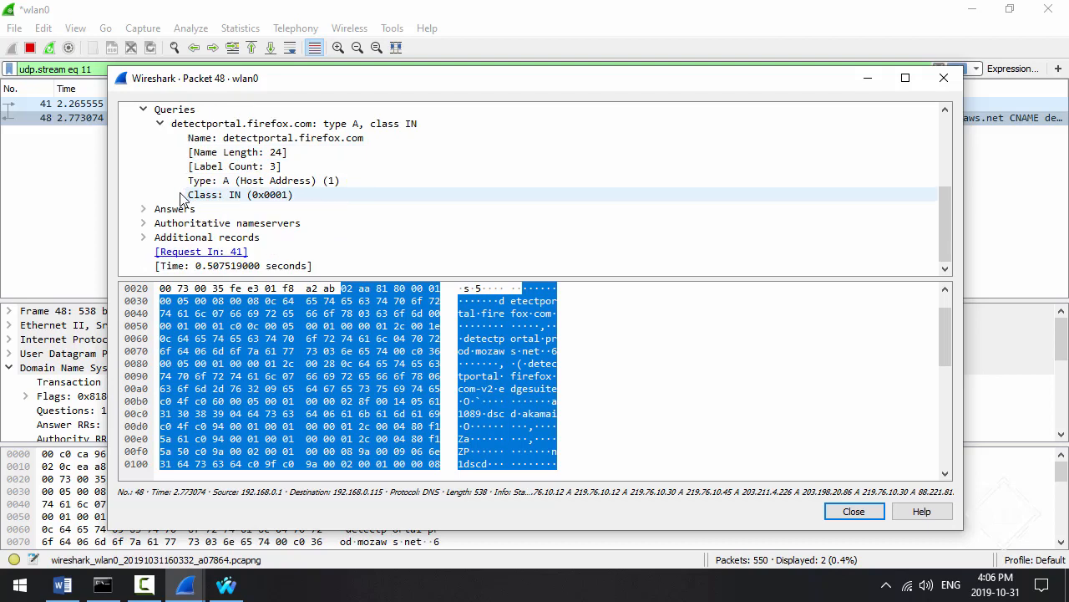
Expand the response's answers and examine the detectportal.firefox.com CNAME record and the first a1089.dscd.akamai.net address record.
{"action": "left_click", "coordinate": [143, 210]}
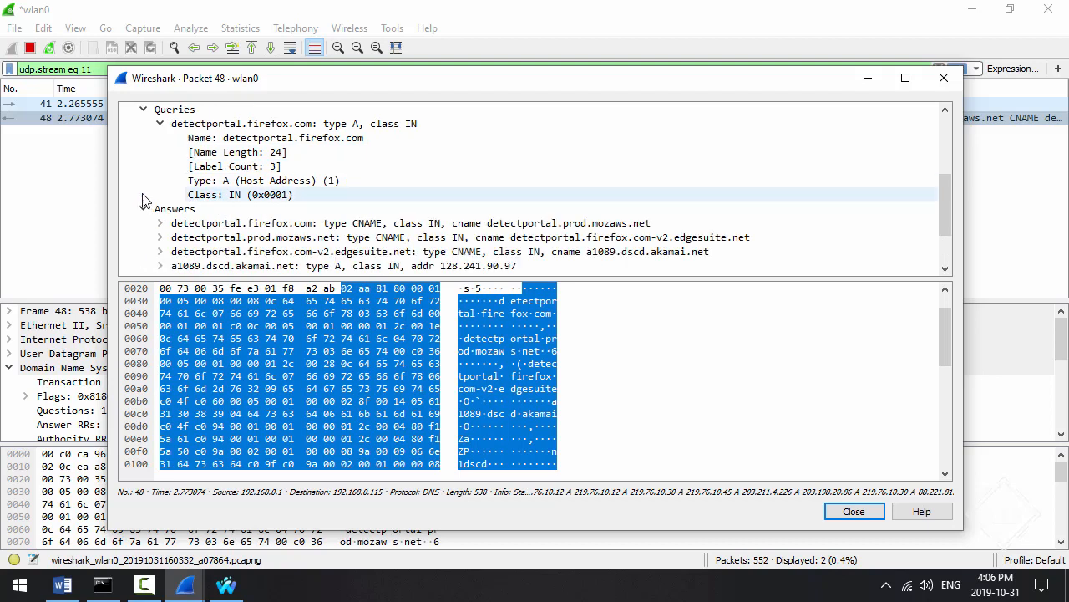
{"action": "scroll", "coordinate": [145, 201], "scroll_direction": "down", "scroll_amount": 1}
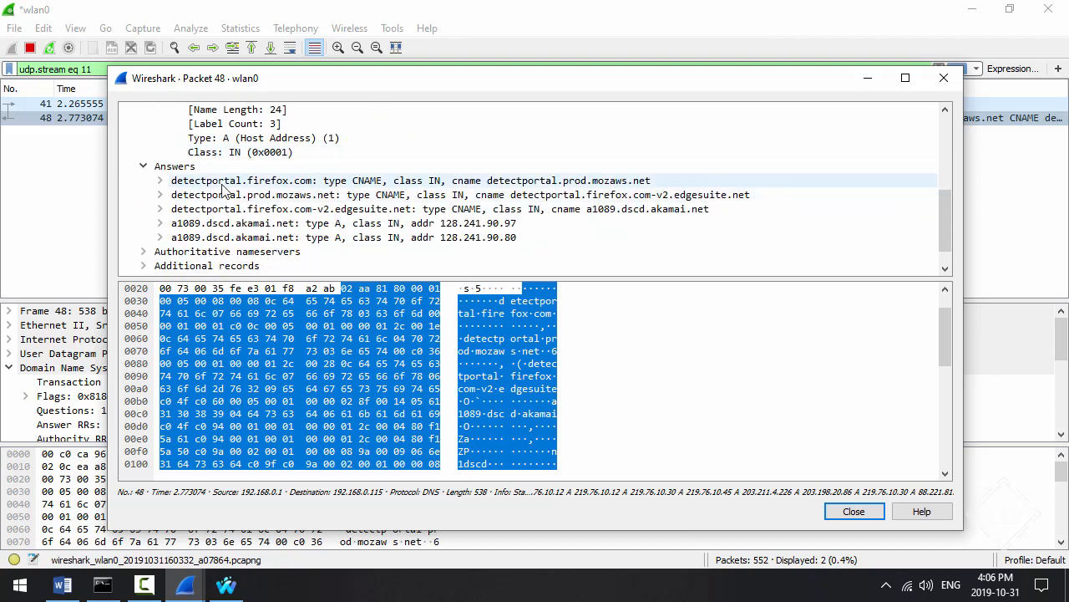
{"action": "left_click", "coordinate": [487, 184]}
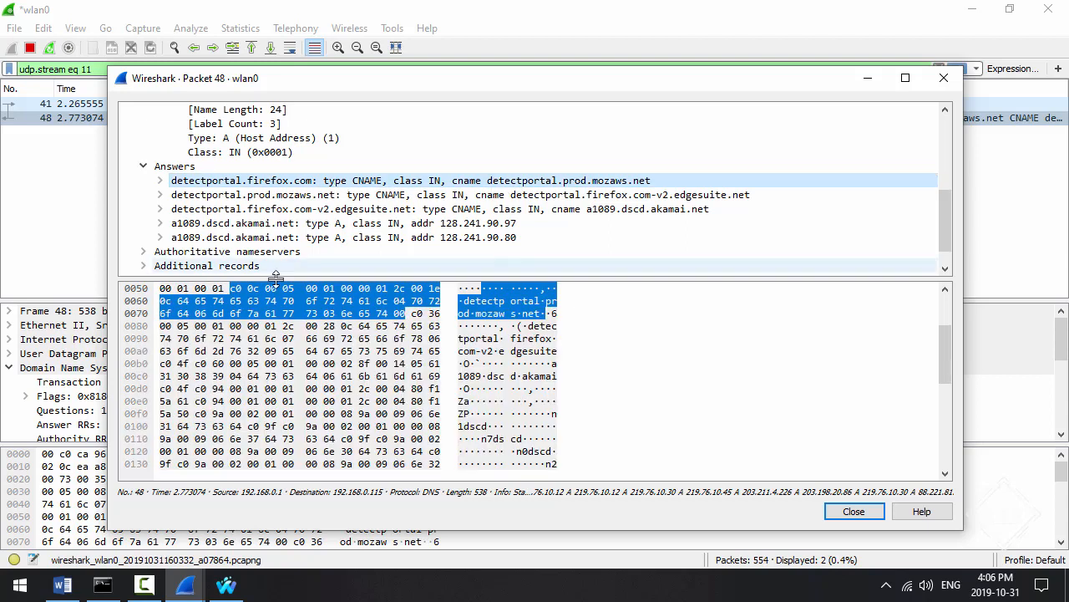
{"action": "left_click", "coordinate": [160, 181]}
{"action": "scroll", "coordinate": [163, 191], "scroll_direction": "down", "scroll_amount": 1}
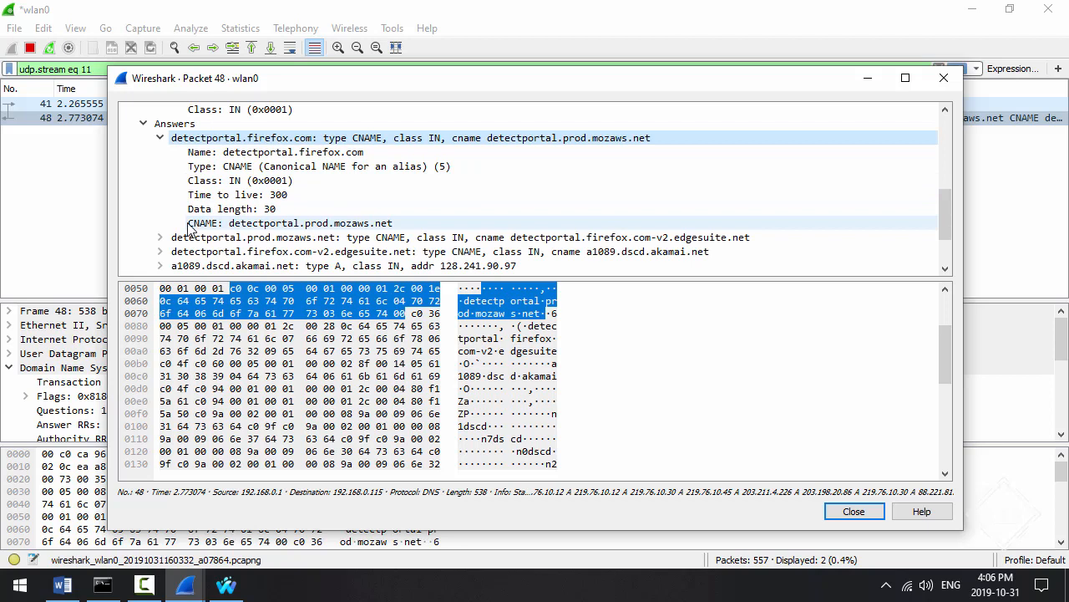
{"action": "left_click", "coordinate": [498, 266]}
{"action": "left_click", "coordinate": [468, 297]}
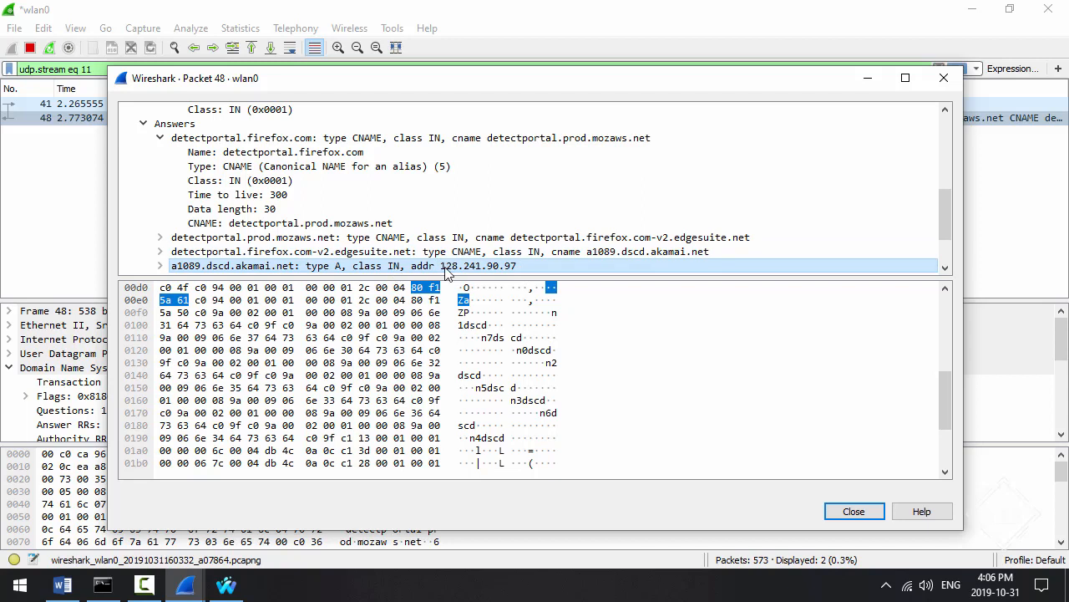
Close the DNS response packet's window, clear the display filter and locate the TCP SYN packet sent to 128.241.90.97.
{"action": "left_click", "coordinate": [945, 80]}
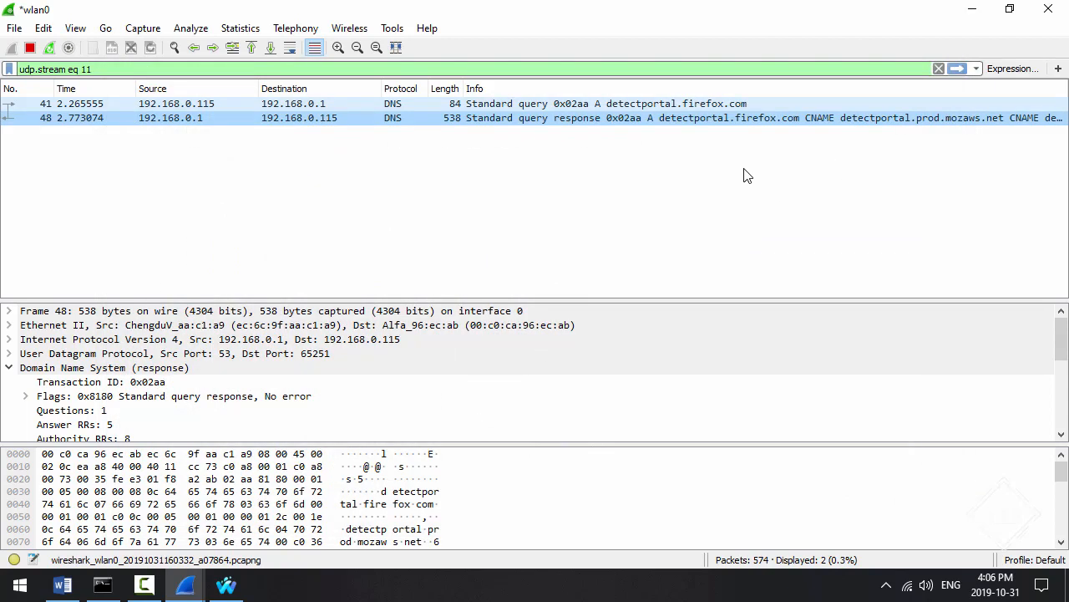
{"action": "left_click", "coordinate": [939, 70]}
{"action": "scroll", "coordinate": [428, 162], "scroll_direction": "down", "scroll_amount": 2}
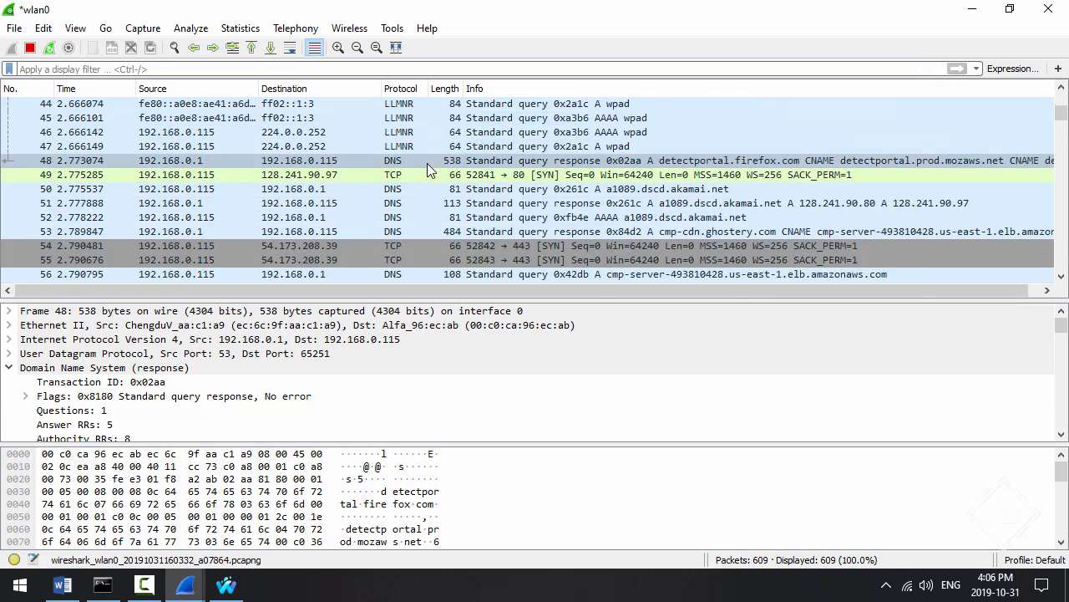
{"action": "left_click", "coordinate": [407, 190]}
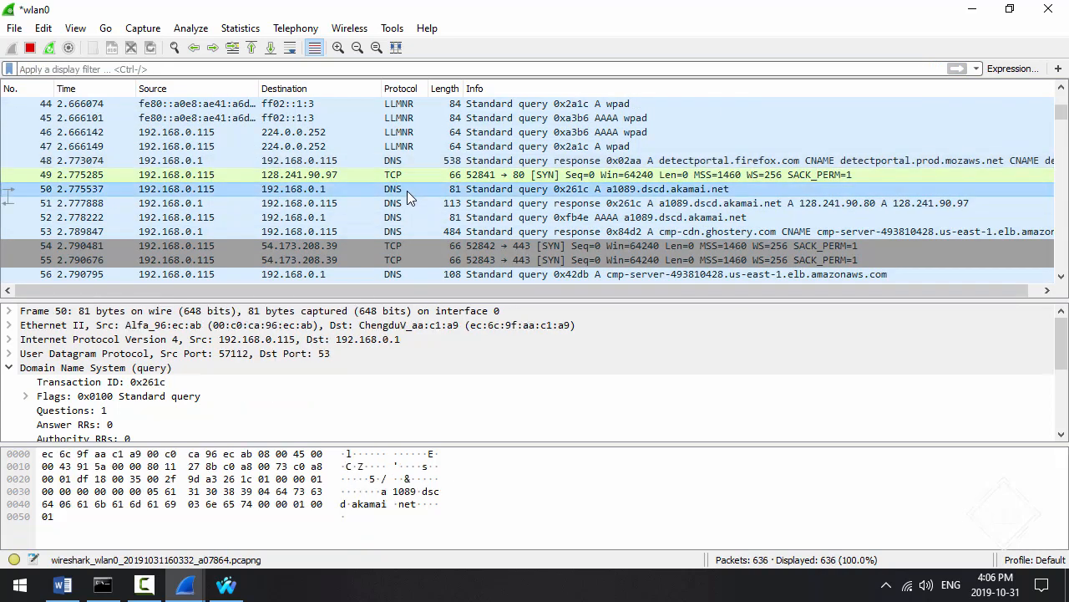
{"action": "left_click", "coordinate": [421, 175]}
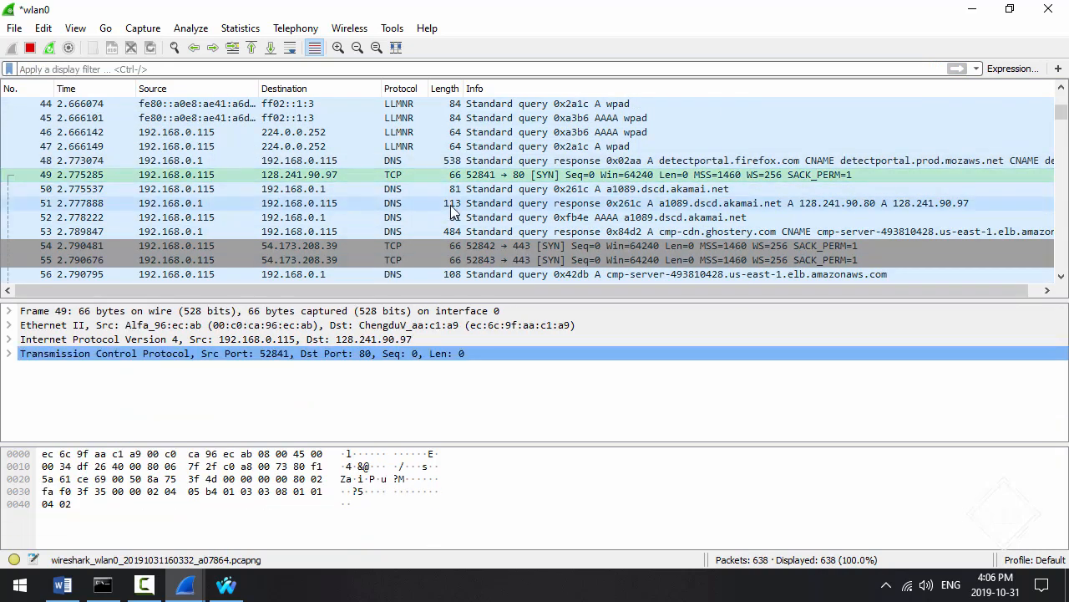
{"action": "left_click", "coordinate": [521, 193]}
Open the TCP SYN packet to 128.241.90.97 separately, examine its Transmission Control Protocol flags and window size, and close it.
{"action": "double_click", "coordinate": [521, 174]}
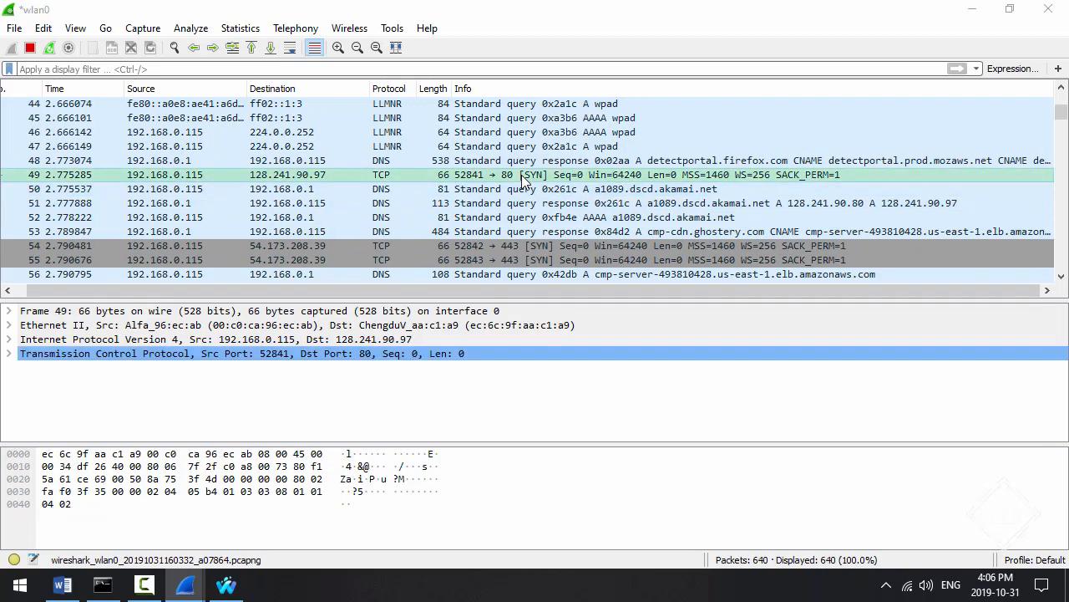
{"action": "left_click", "coordinate": [181, 179]}
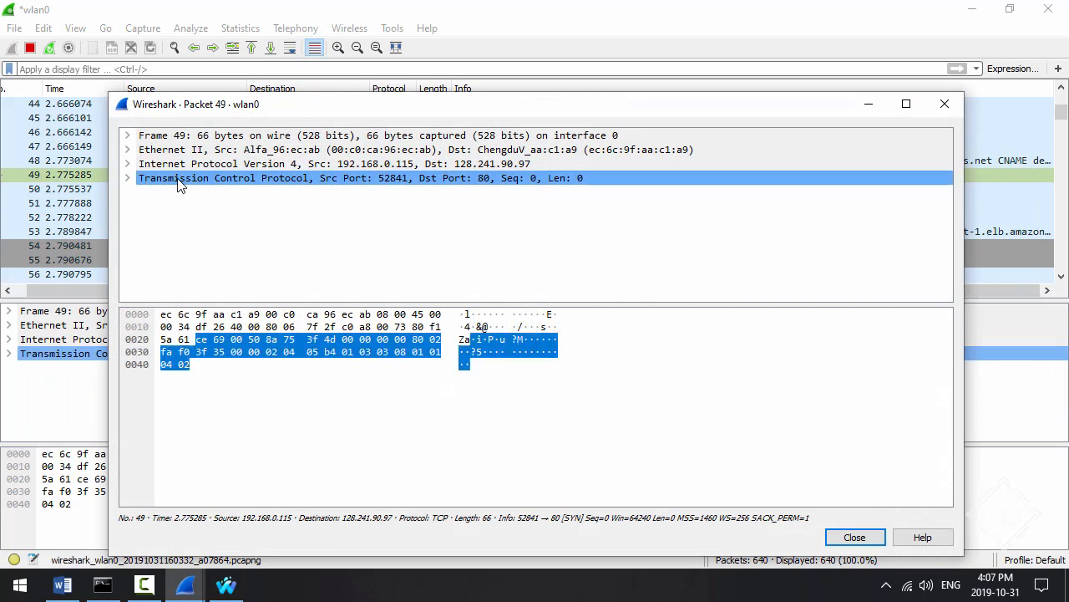
{"action": "left_click", "coordinate": [128, 178]}
{"action": "scroll", "coordinate": [138, 200], "scroll_direction": "down", "scroll_amount": 2}
{"action": "left_click", "coordinate": [147, 220]}
{"action": "left_click", "coordinate": [144, 220]}
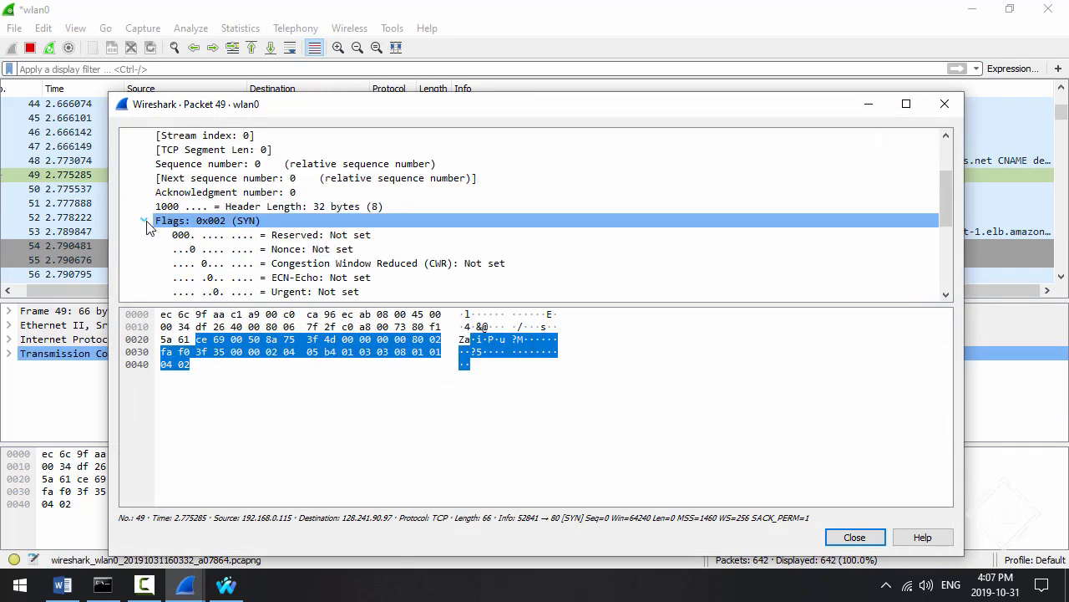
{"action": "scroll", "coordinate": [145, 230], "scroll_direction": "down", "scroll_amount": 2}
{"action": "scroll", "coordinate": [142, 235], "scroll_direction": "down", "scroll_amount": 1}
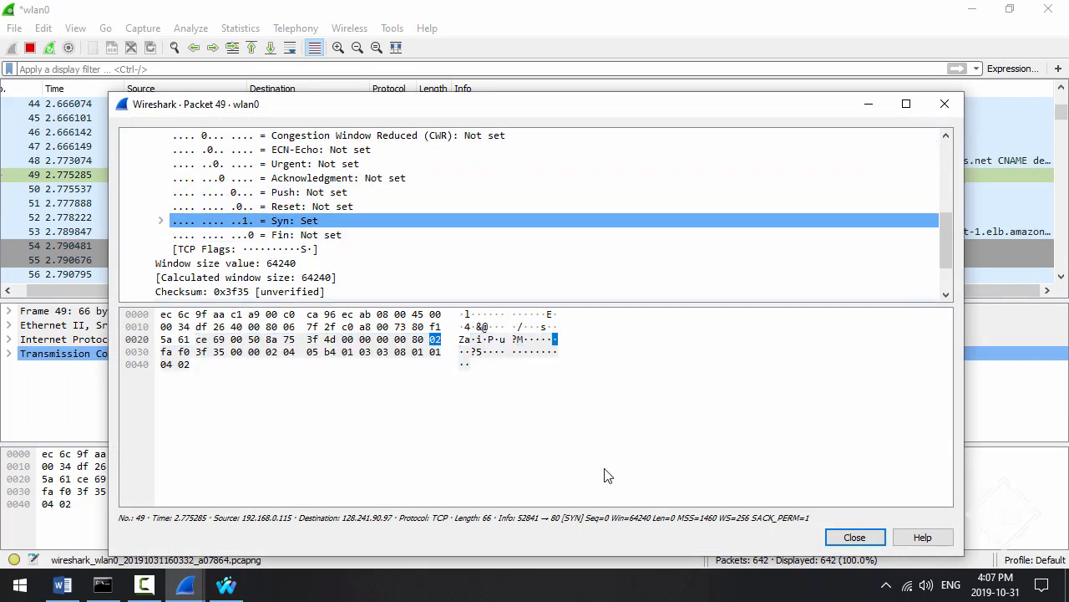
{"action": "scroll", "coordinate": [284, 222], "scroll_direction": "down", "scroll_amount": 1}
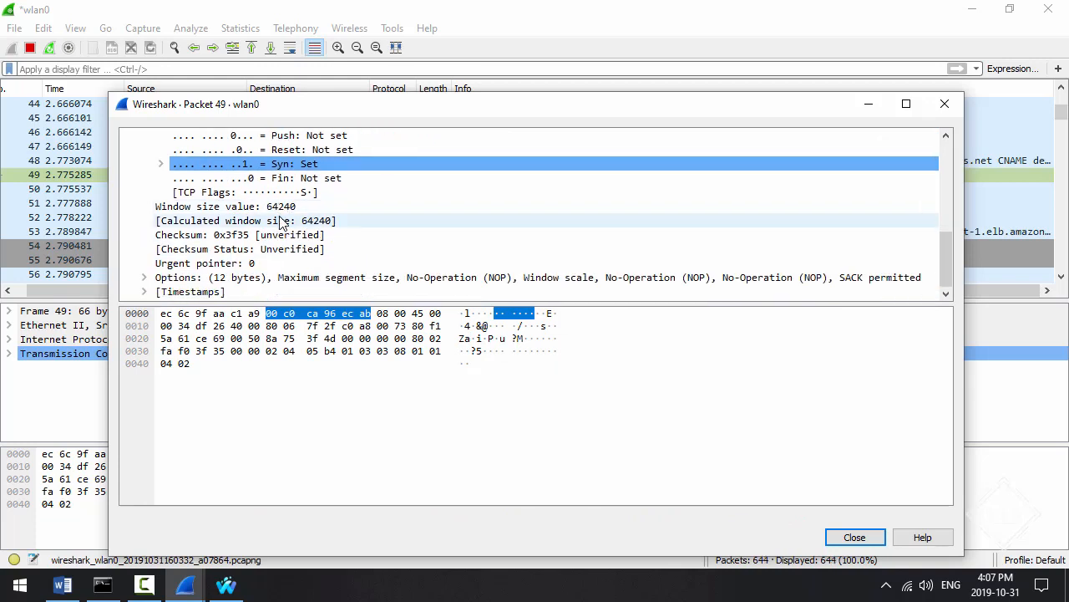
{"action": "left_click", "coordinate": [944, 104]}
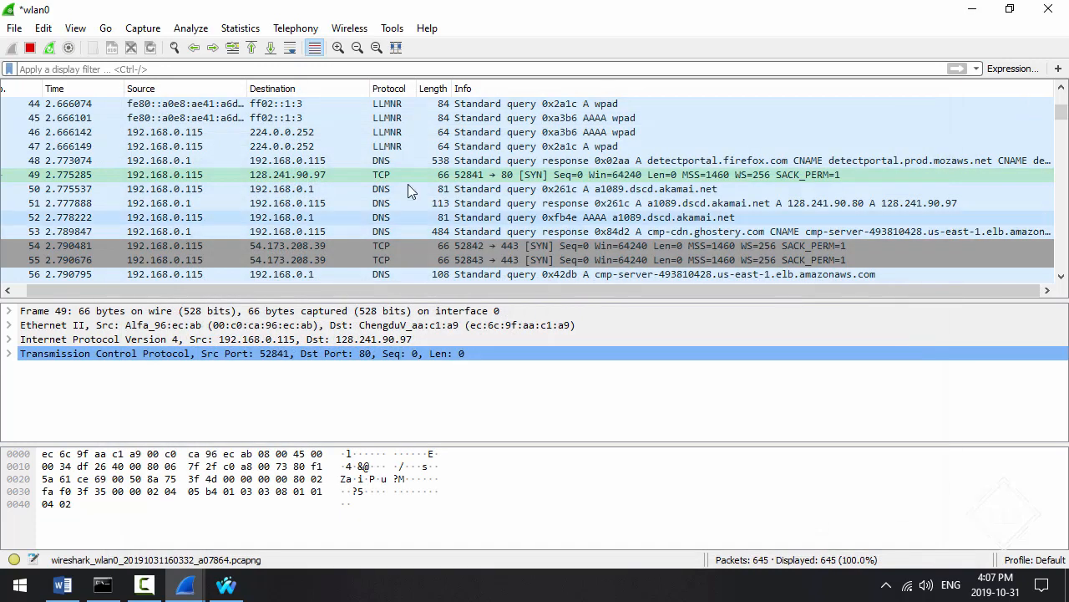
Follow the TCP stream of the SYN packet, read the HTTP conversation in a maximized window, and minimize it.
{"action": "right_click", "coordinate": [429, 171]}
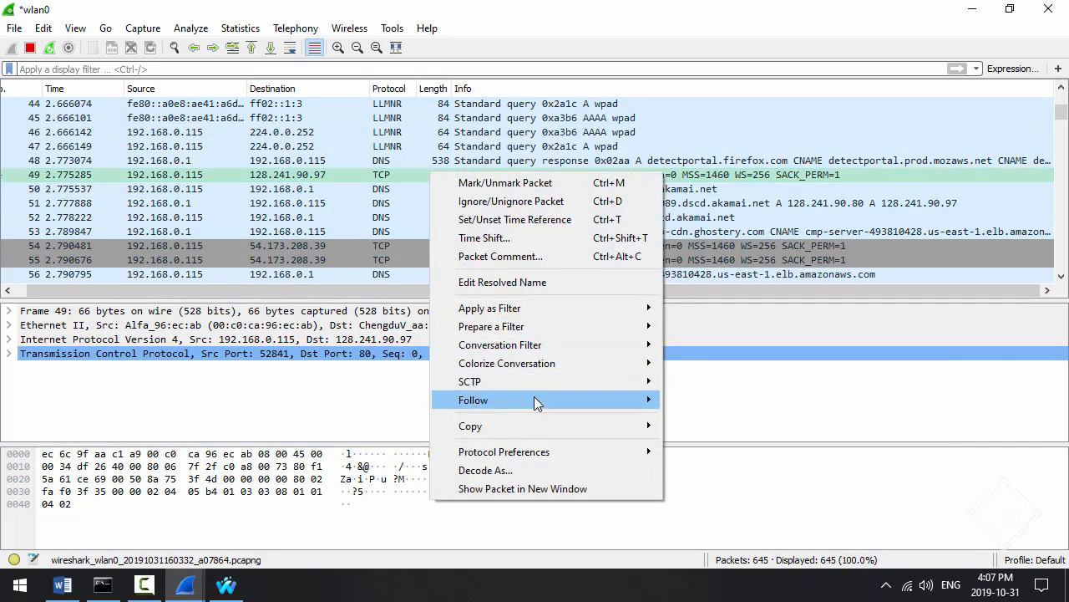
{"action": "mouse_move", "coordinate": [534, 398]}
{"action": "left_click", "coordinate": [694, 400]}
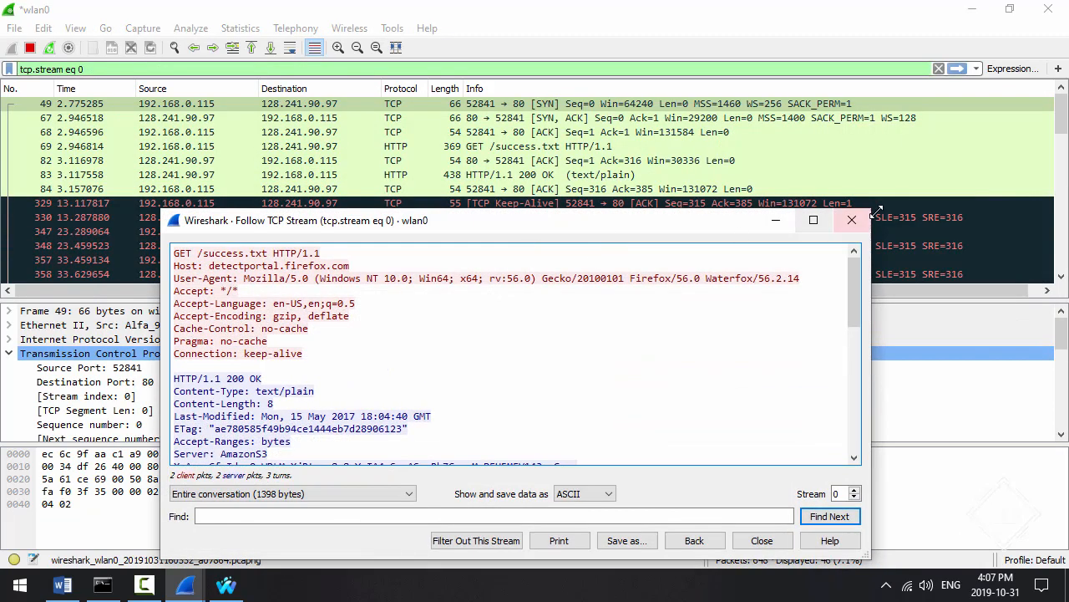
{"action": "left_click", "coordinate": [814, 220]}
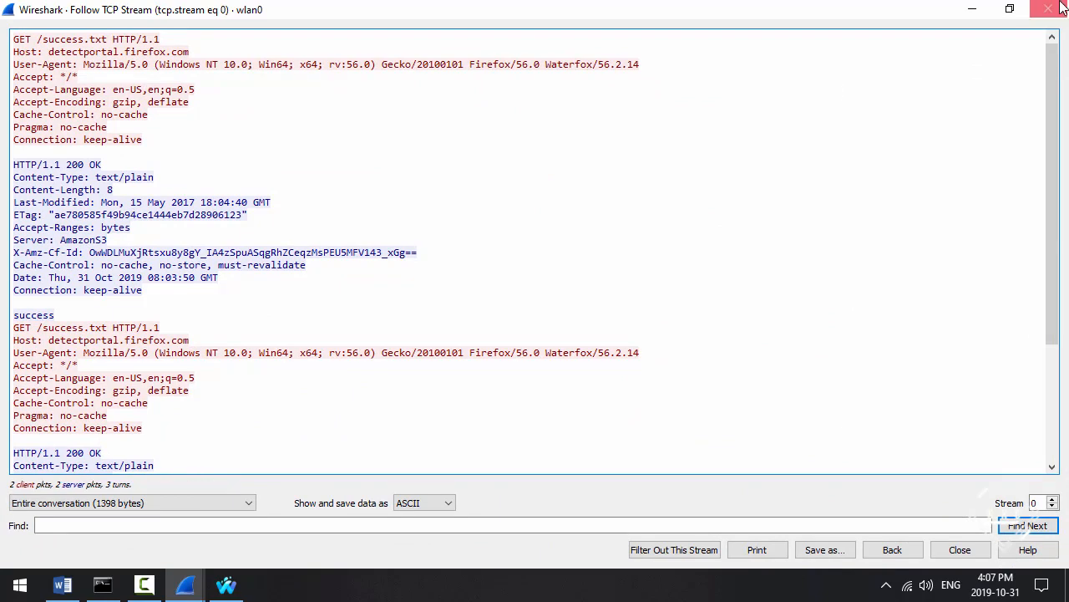
{"action": "left_click", "coordinate": [982, 10]}
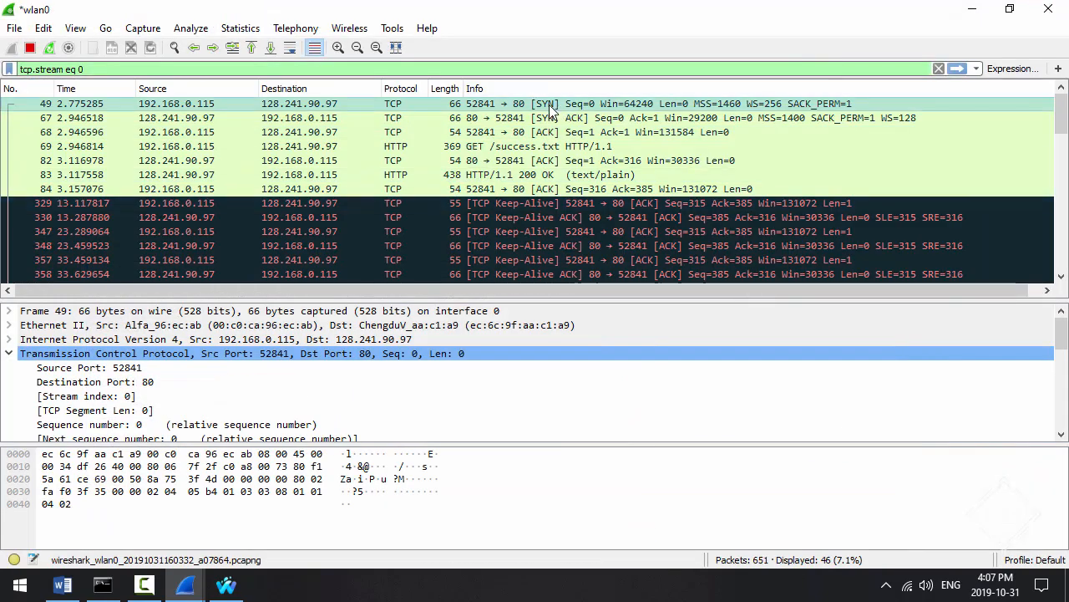
Review the stream's handshake packets, then reopen the first SYN packet, check its Syn flag and close it.
{"action": "left_click", "coordinate": [553, 120]}
{"action": "left_click", "coordinate": [577, 132]}
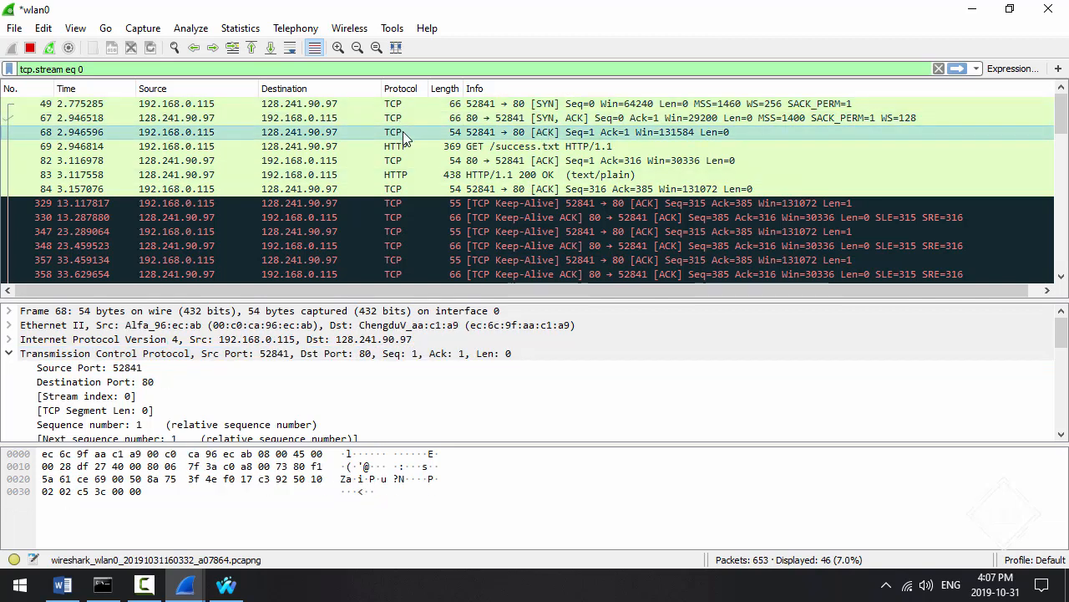
{"action": "double_click", "coordinate": [558, 105]}
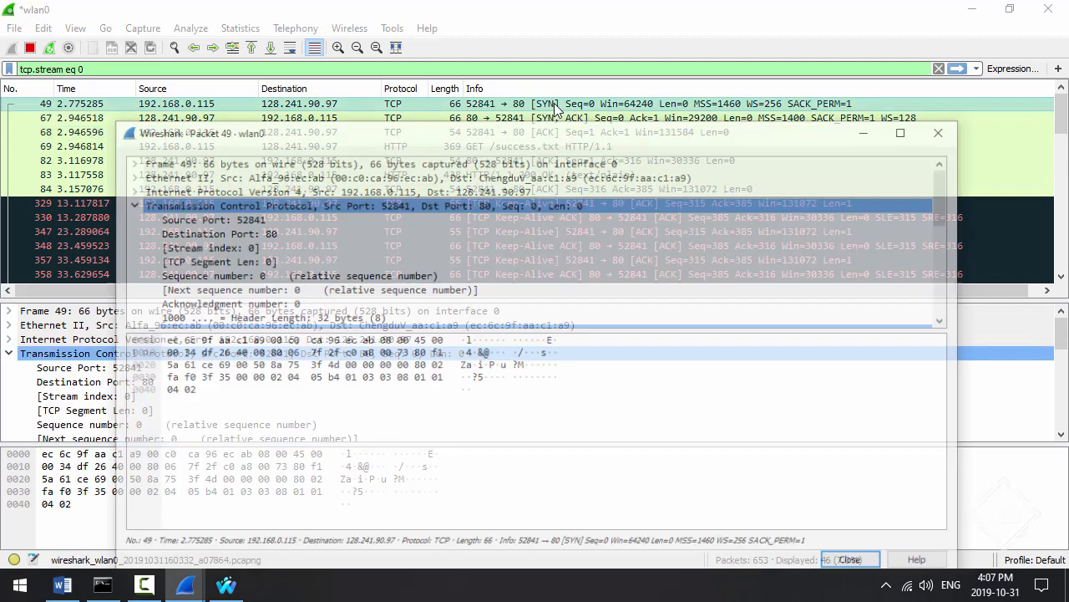
{"action": "left_click_drag", "start_coordinate": [511, 124], "coordinate": [521, 67]}
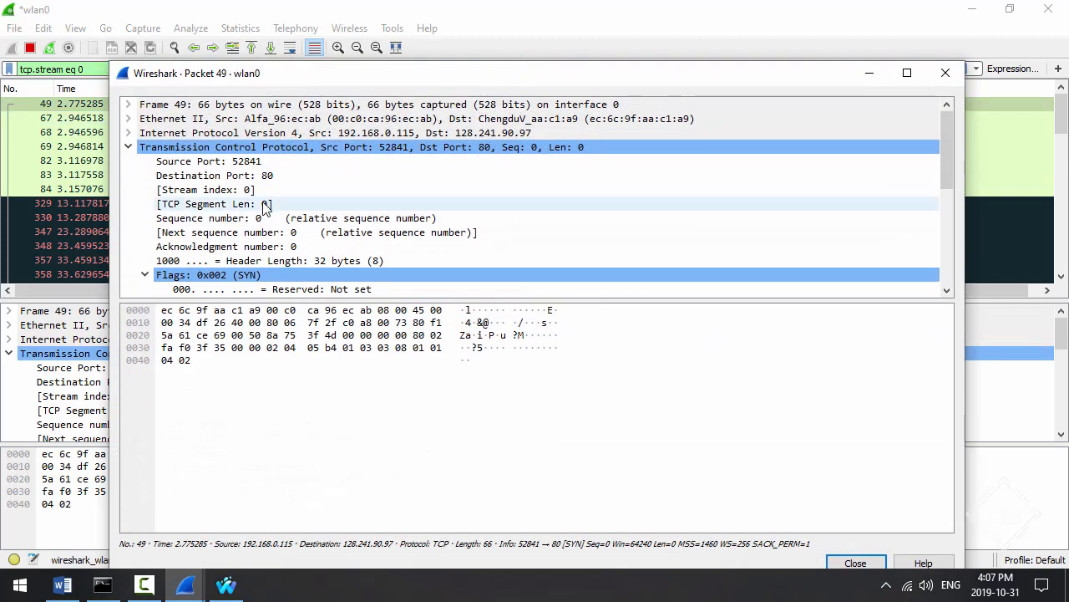
{"action": "scroll", "coordinate": [269, 206], "scroll_direction": "down", "scroll_amount": 4}
{"action": "left_click", "coordinate": [311, 234]}
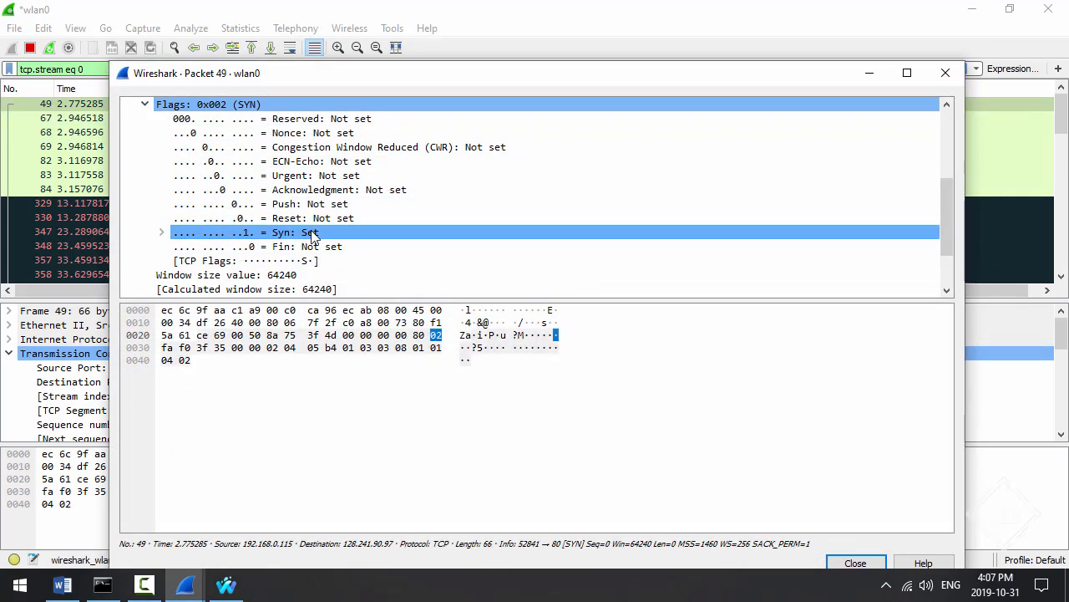
{"action": "left_click", "coordinate": [945, 72]}
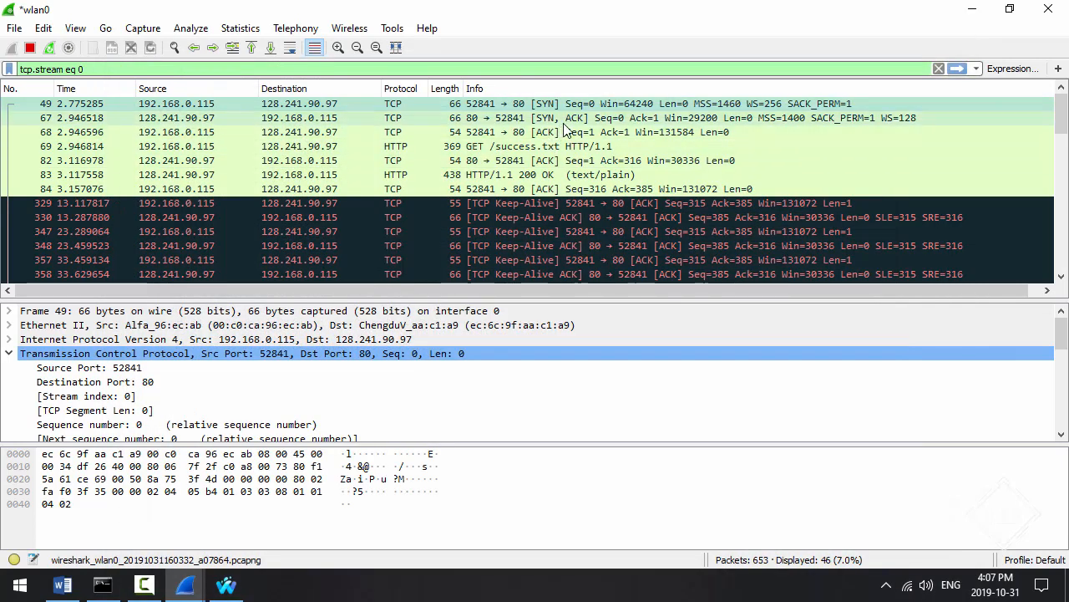
Open the SYN, ACK packet separately, examine its flags, the Syn flag's expert info and the SEQ/ACK analysis, and close it.
{"action": "double_click", "coordinate": [568, 121]}
{"action": "scroll", "coordinate": [250, 123], "scroll_direction": "down", "scroll_amount": 3}
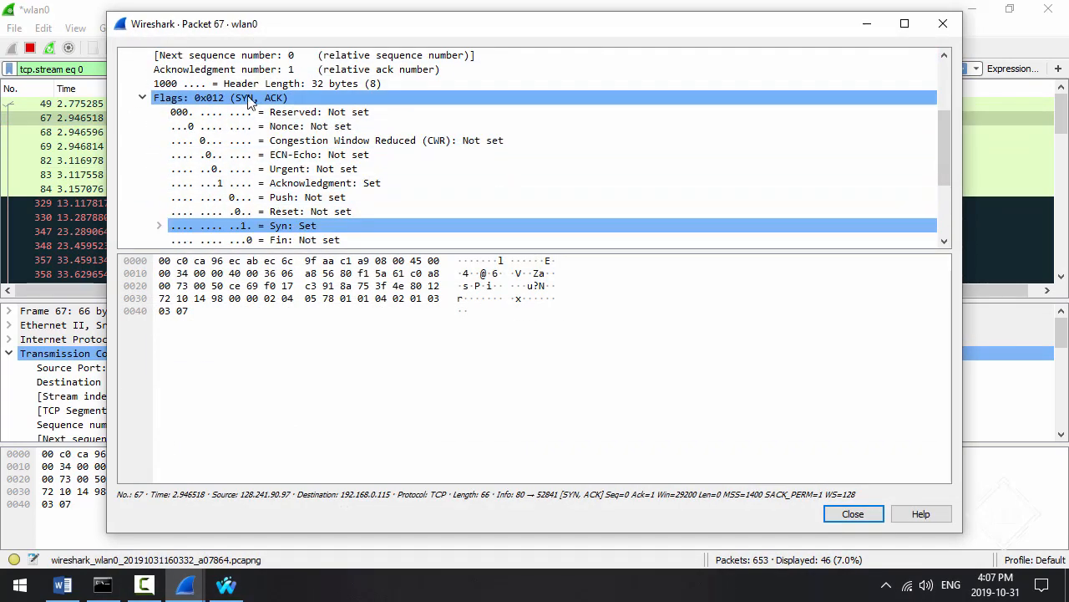
{"action": "scroll", "coordinate": [251, 125], "scroll_direction": "down", "scroll_amount": 1}
{"action": "left_click", "coordinate": [159, 183]}
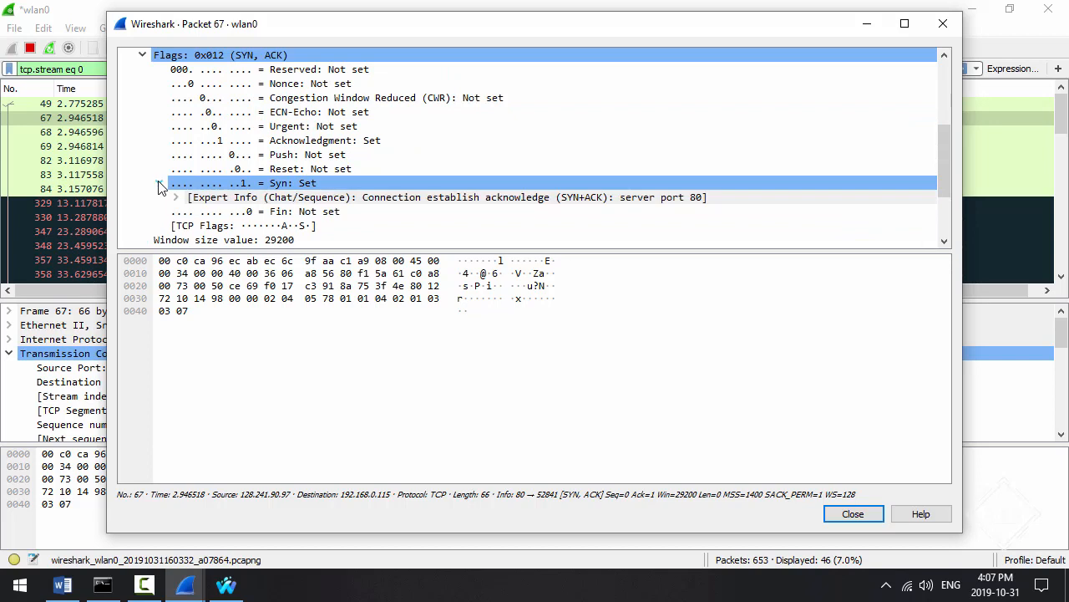
{"action": "scroll", "coordinate": [168, 184], "scroll_direction": "down", "scroll_amount": 1}
{"action": "left_click", "coordinate": [177, 156]}
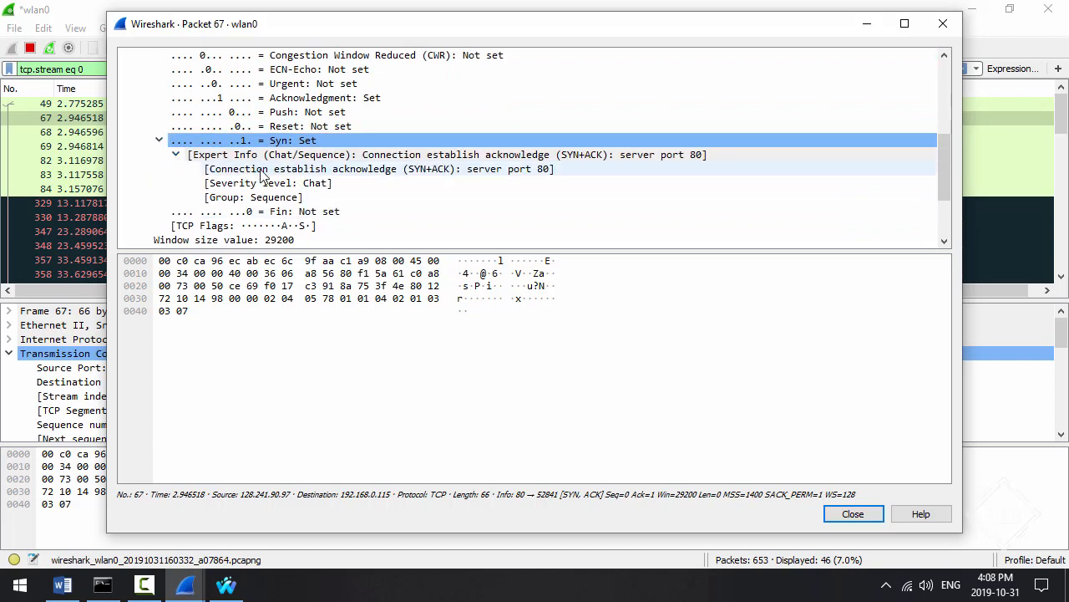
{"action": "scroll", "coordinate": [406, 198], "scroll_direction": "down", "scroll_amount": 2}
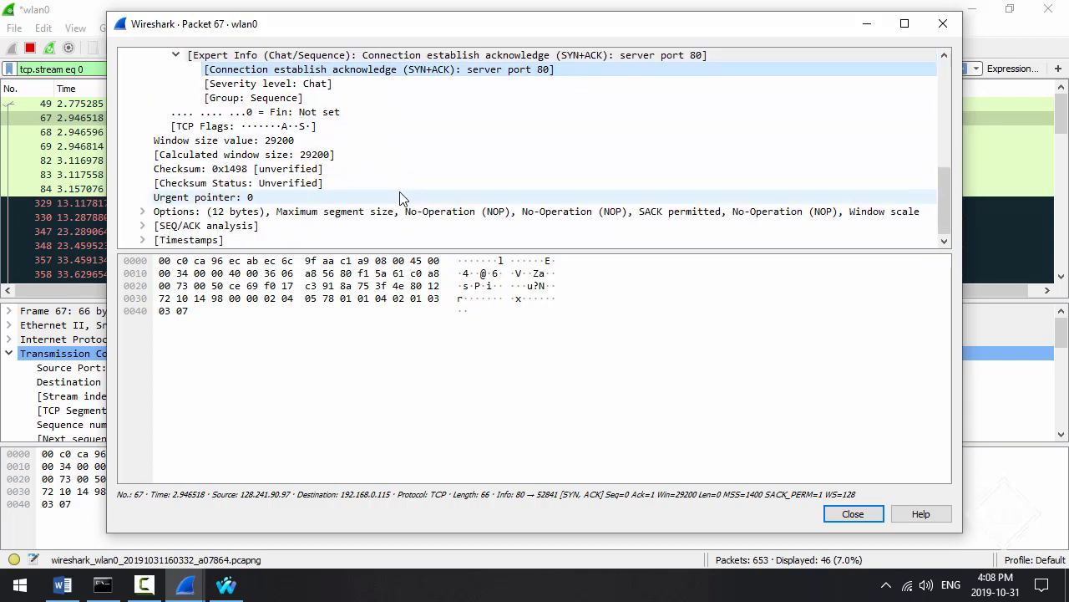
{"action": "left_click", "coordinate": [143, 226]}
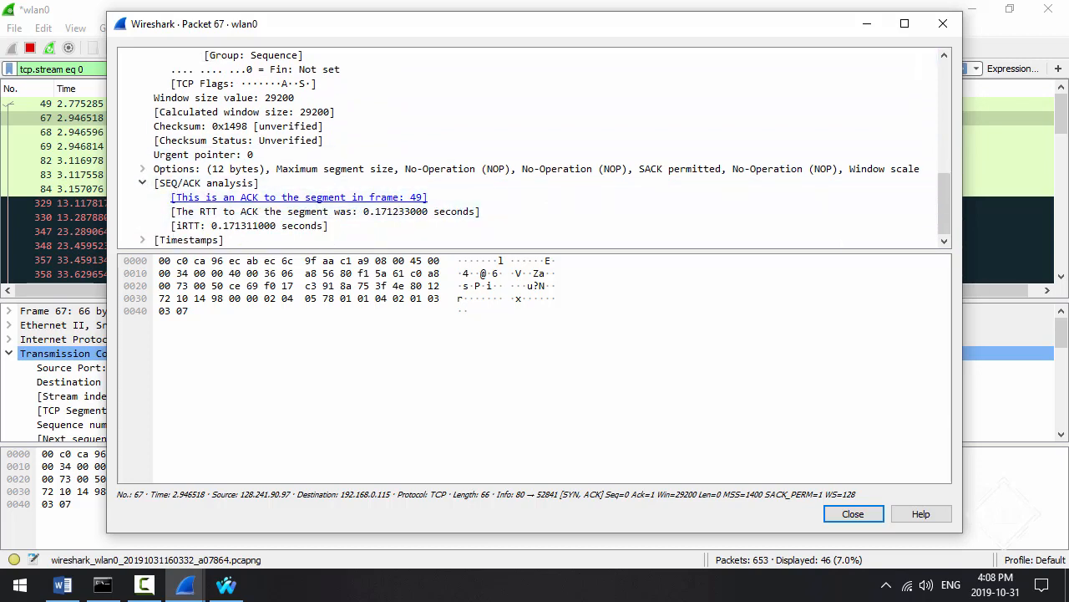
{"action": "left_click", "coordinate": [940, 23]}
Examine the handshake's final ACK packet in its own window, minimize it, and inspect the GET /success.txt request and its HTTP response.
{"action": "double_click", "coordinate": [554, 132]}
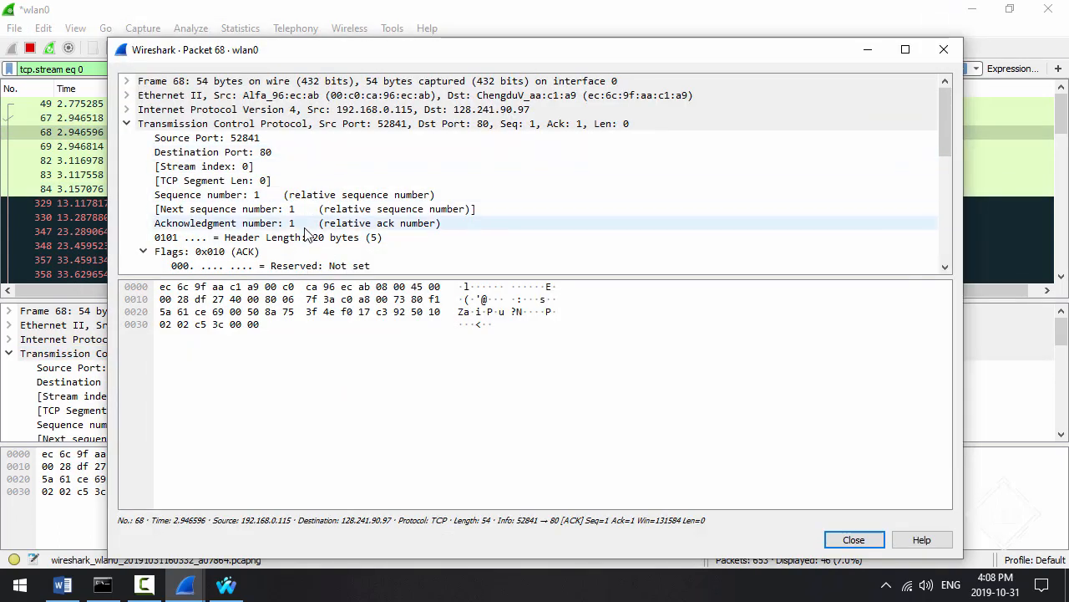
{"action": "left_click", "coordinate": [868, 50]}
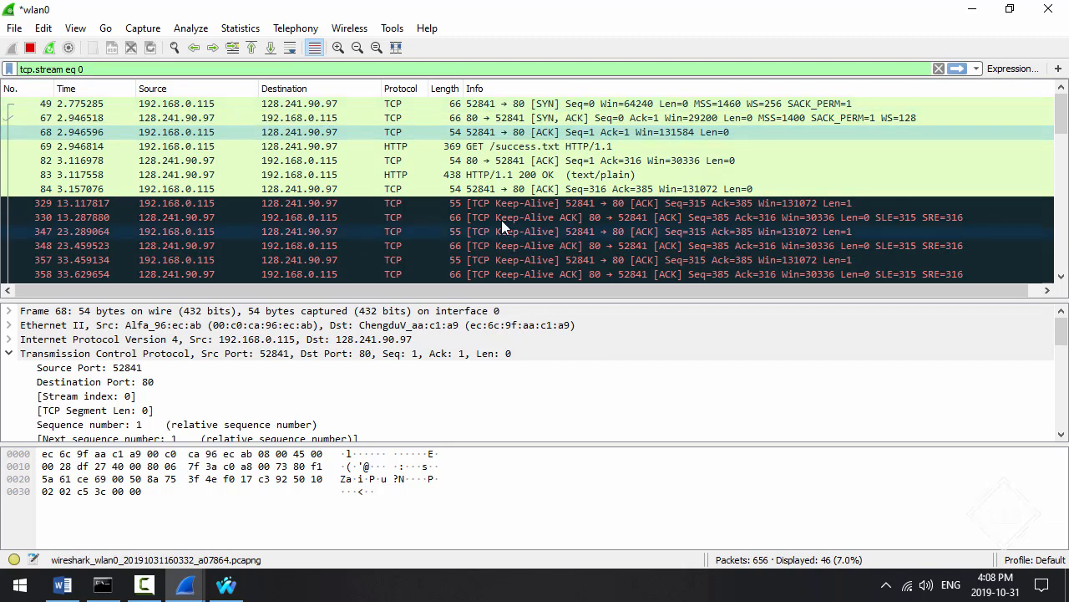
{"action": "left_click", "coordinate": [543, 149]}
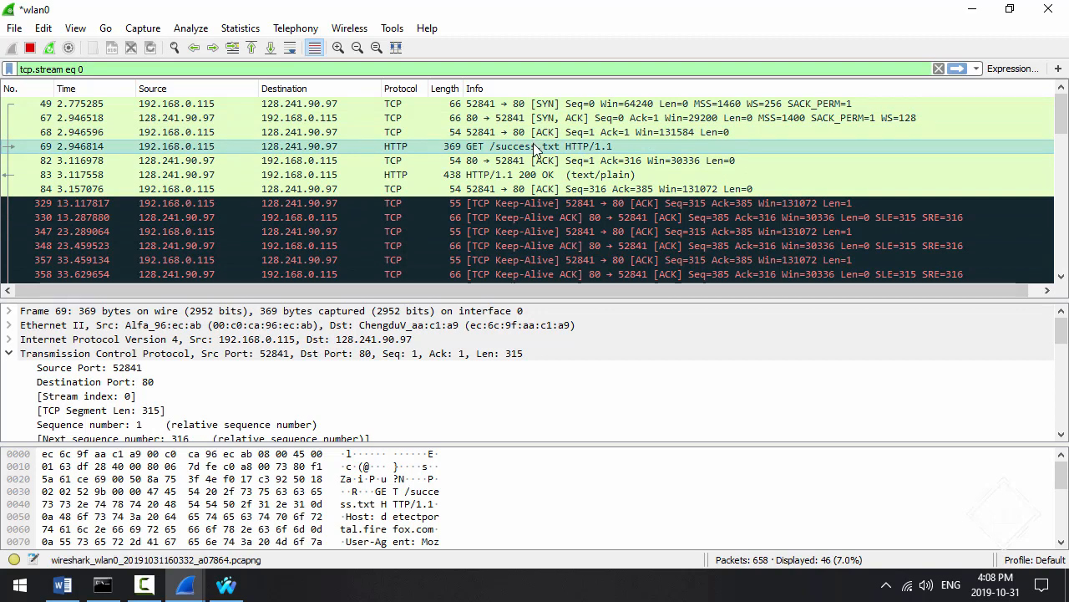
{"action": "left_click", "coordinate": [529, 175]}
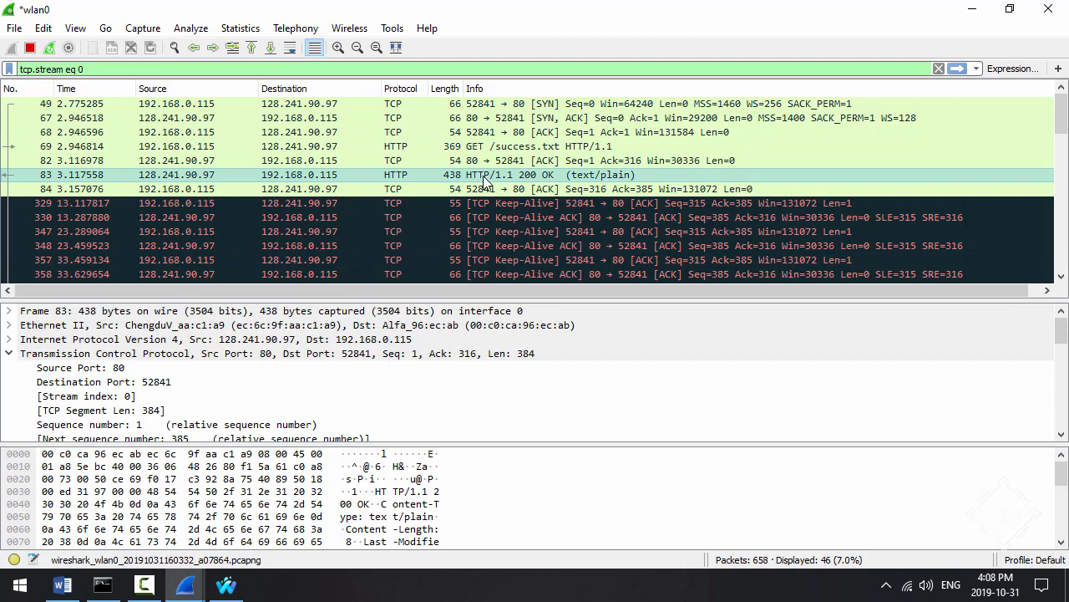
Open the HTTP/1.1 200 OK packet separately, examine its Hypertext Transfer Protocol status line and headers, and collapse that section.
{"action": "double_click", "coordinate": [572, 177]}
{"action": "scroll", "coordinate": [363, 202], "scroll_direction": "down", "scroll_amount": 7}
{"action": "left_click", "coordinate": [137, 252]}
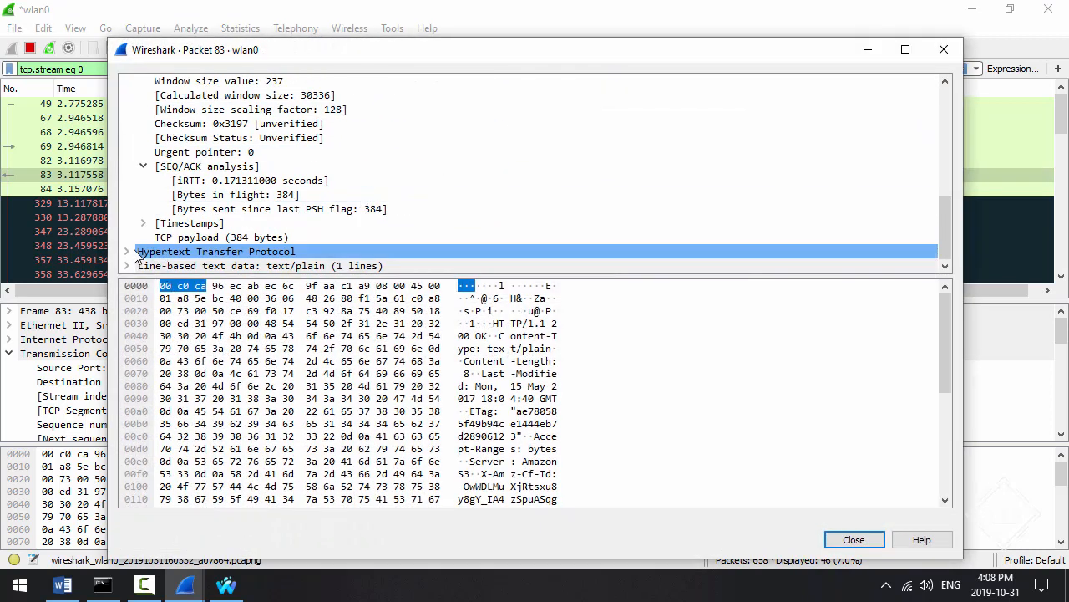
{"action": "left_click", "coordinate": [128, 252]}
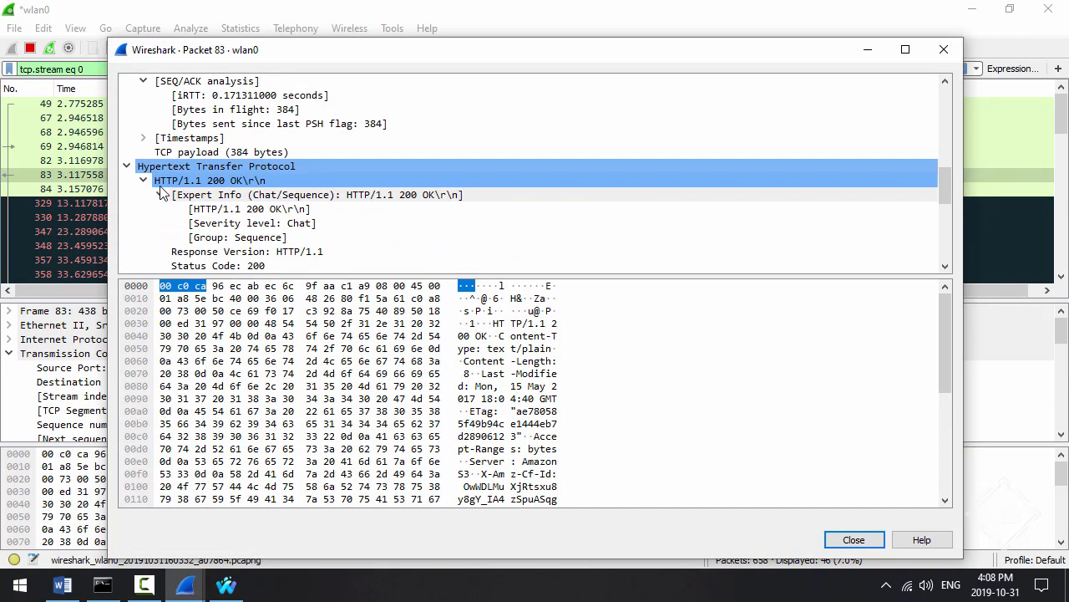
{"action": "left_click", "coordinate": [189, 183]}
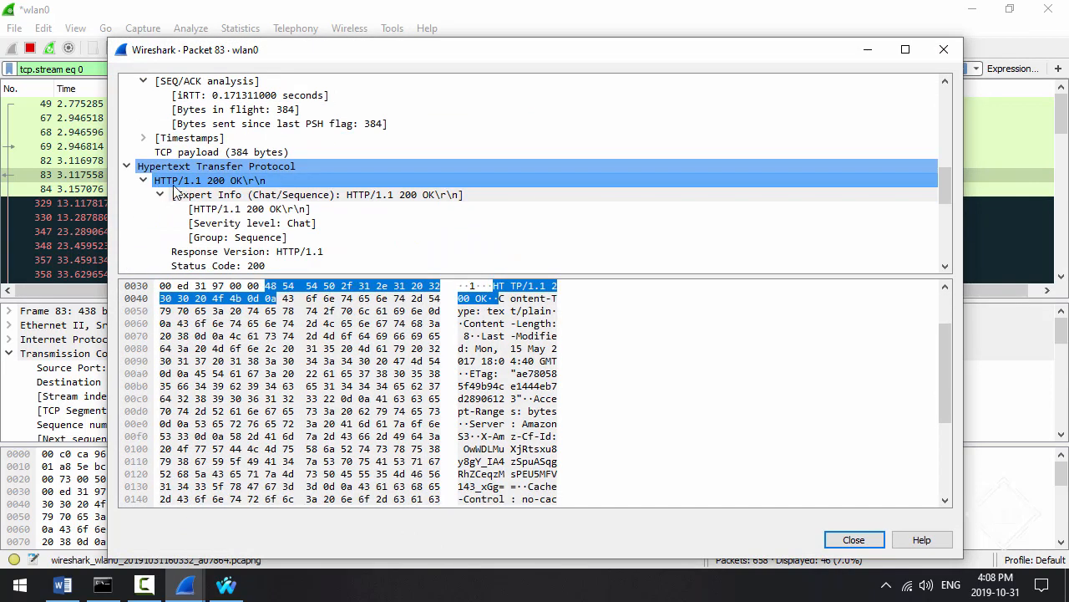
{"action": "left_click", "coordinate": [143, 181]}
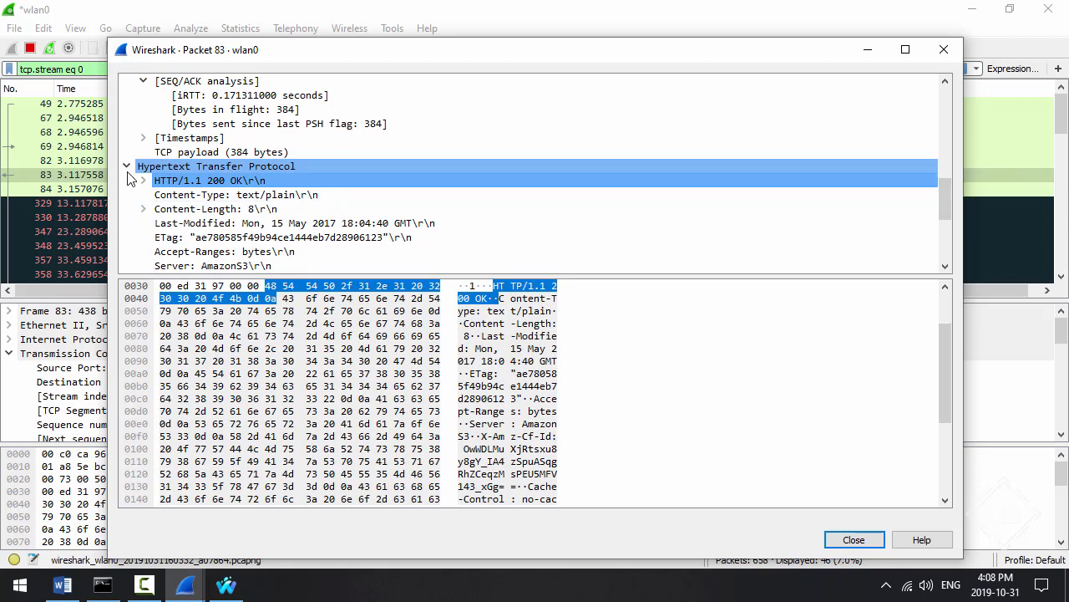
{"action": "left_click", "coordinate": [127, 167]}
Expand the response's line-based text data, examine the success text and its matching bytes, and close the packet window.
{"action": "left_click", "coordinate": [127, 266]}
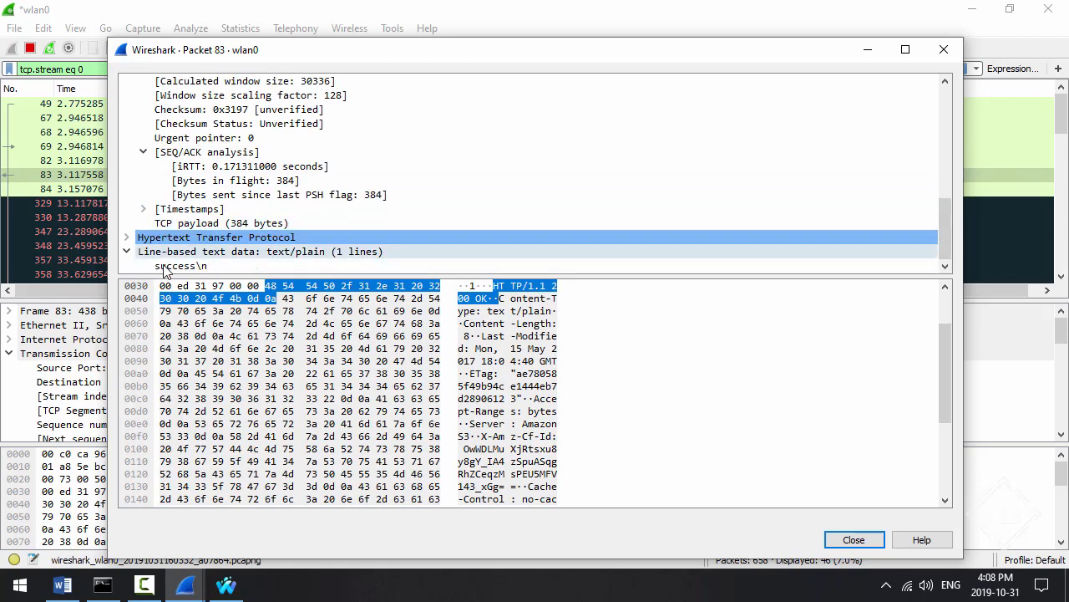
{"action": "left_click", "coordinate": [182, 269]}
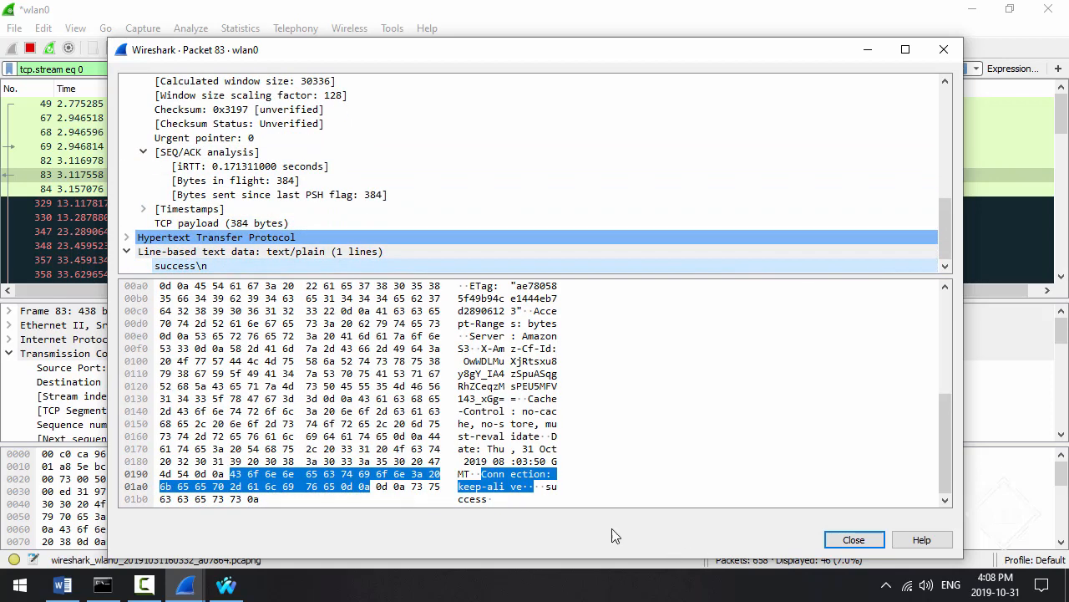
{"action": "left_click", "coordinate": [487, 499]}
{"action": "left_click", "coordinate": [943, 50]}
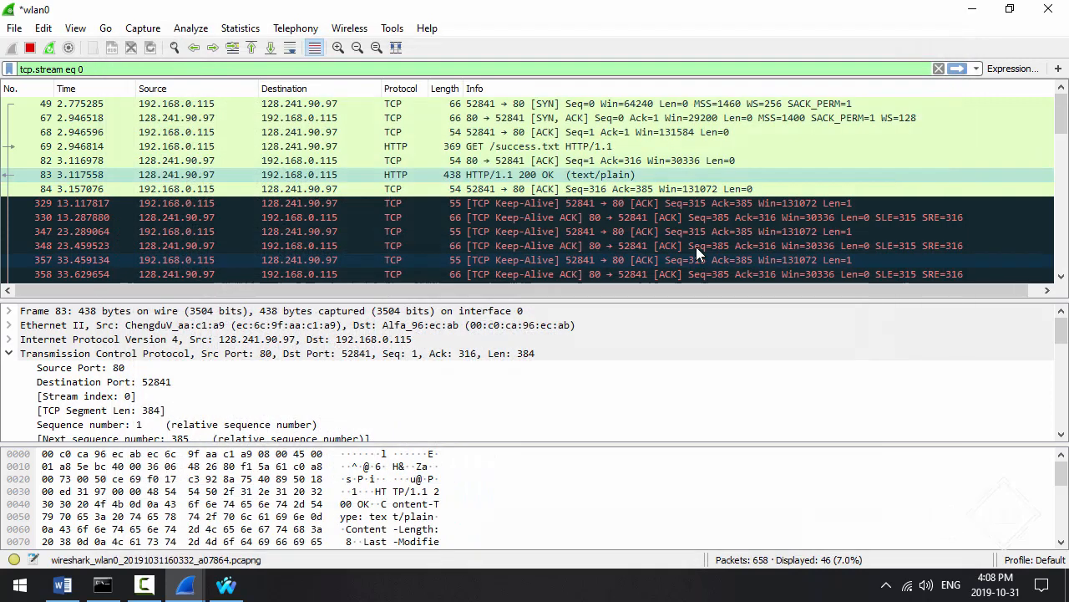
Look through the rest of the filtered TCP stream and select the first FIN, ACK packet and its Transmission Control Protocol section.
{"action": "scroll", "coordinate": [598, 199], "scroll_direction": "down", "scroll_amount": 4}
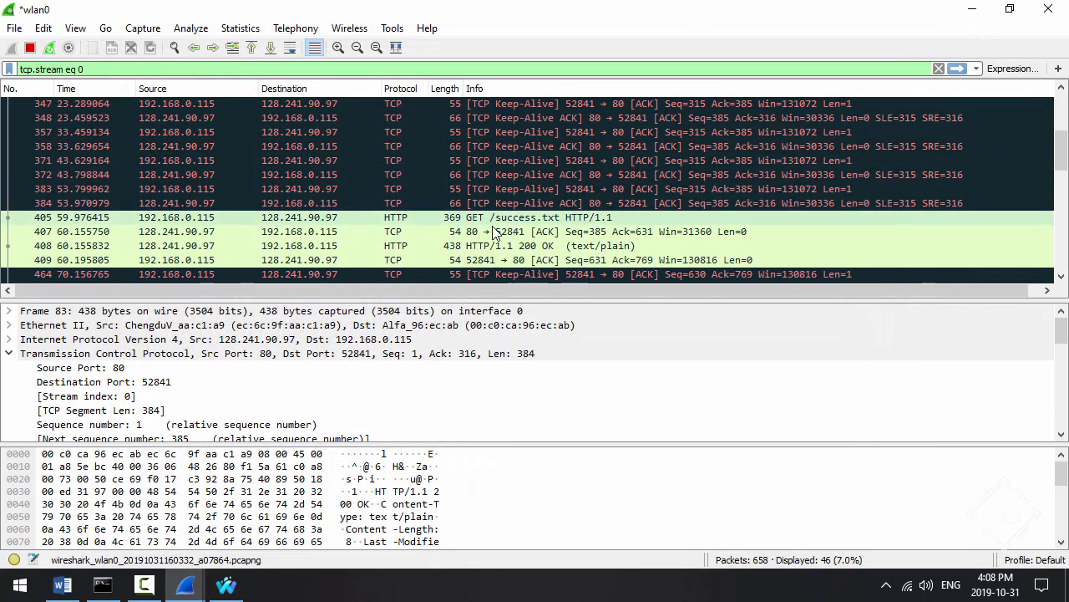
{"action": "scroll", "coordinate": [527, 217], "scroll_direction": "down", "scroll_amount": 4}
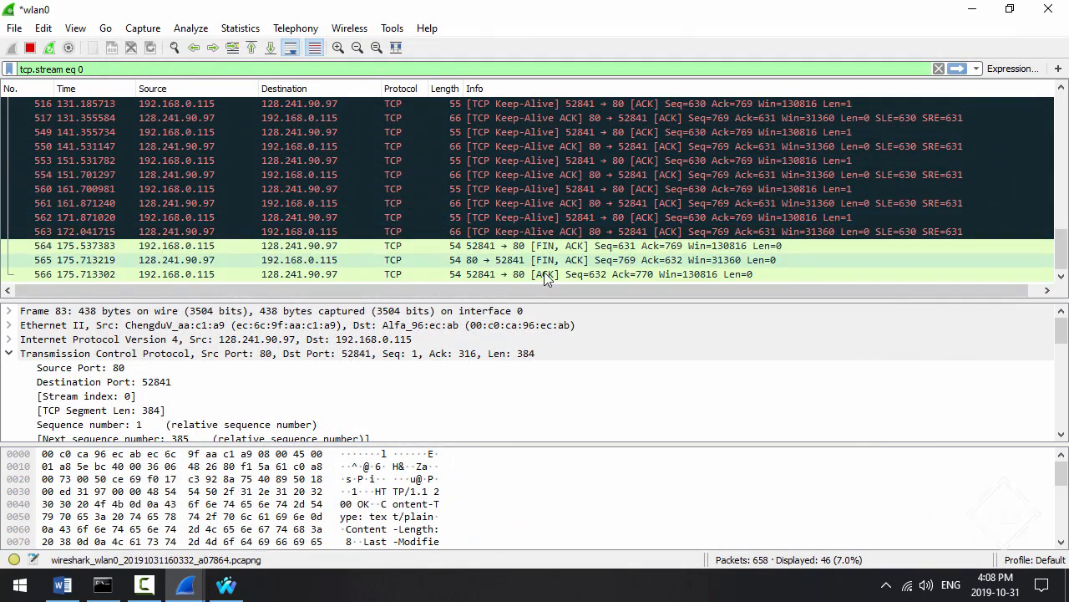
{"action": "left_click", "coordinate": [583, 245]}
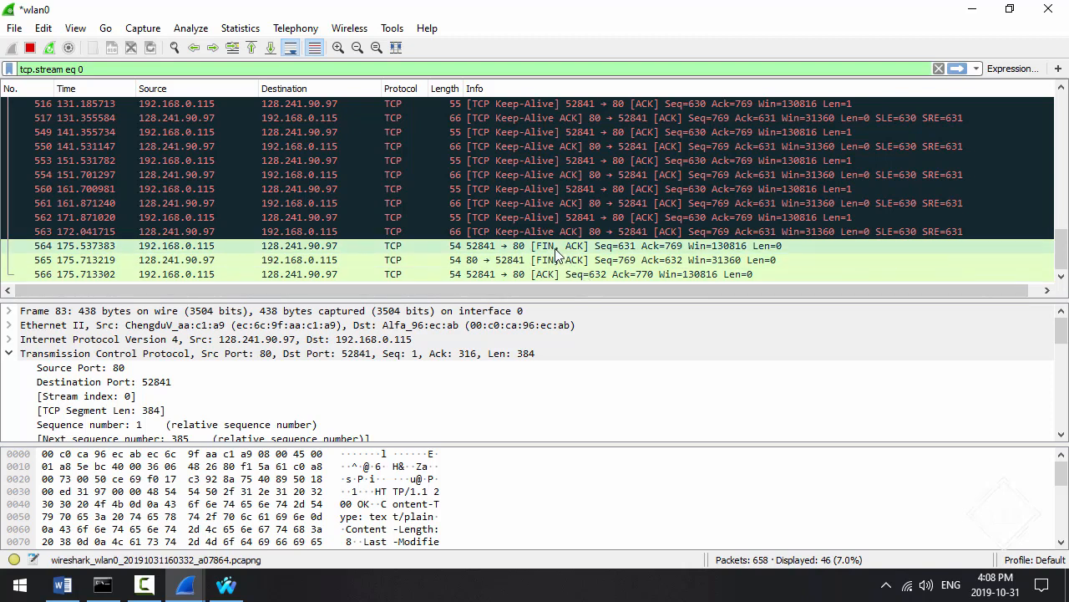
{"action": "left_click", "coordinate": [542, 353]}
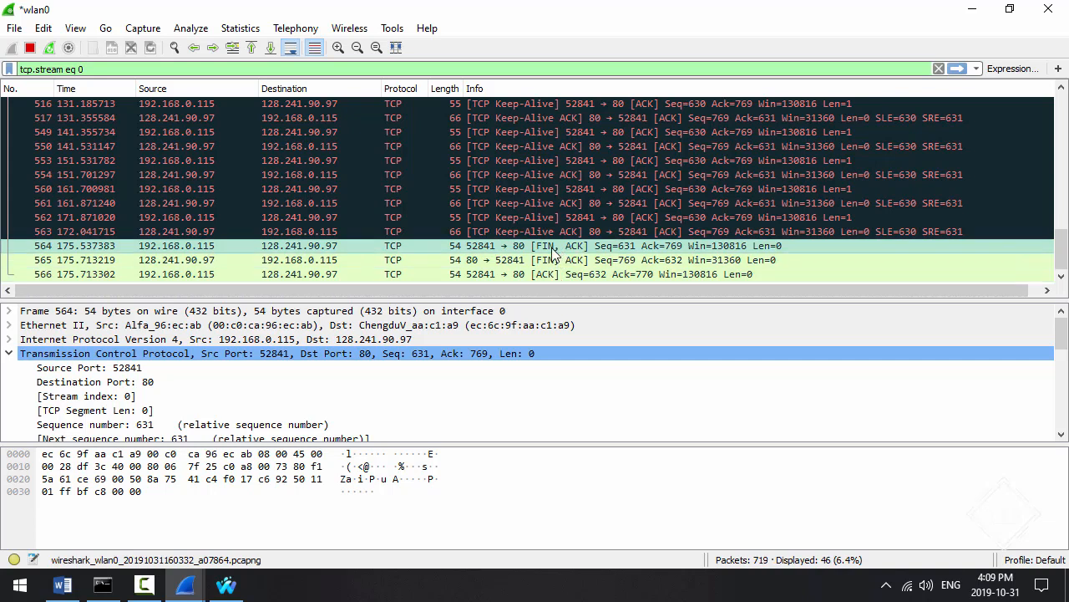
Clear the display filter and examine the ARP requests and replies, including the request asking who has 192.168.0.1.
{"action": "left_click", "coordinate": [938, 69]}
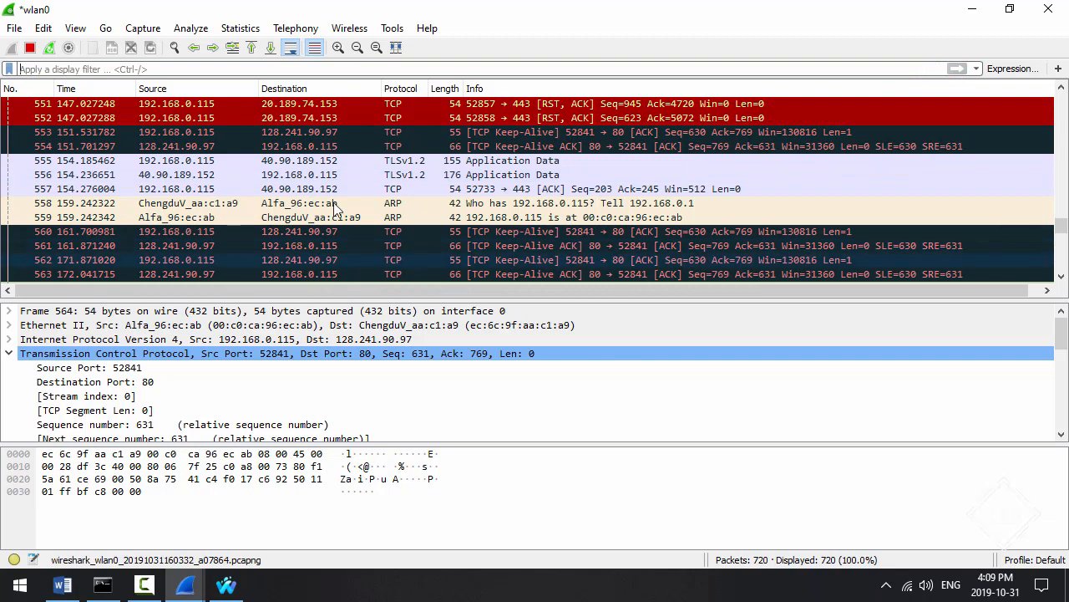
{"action": "left_click", "coordinate": [165, 205]}
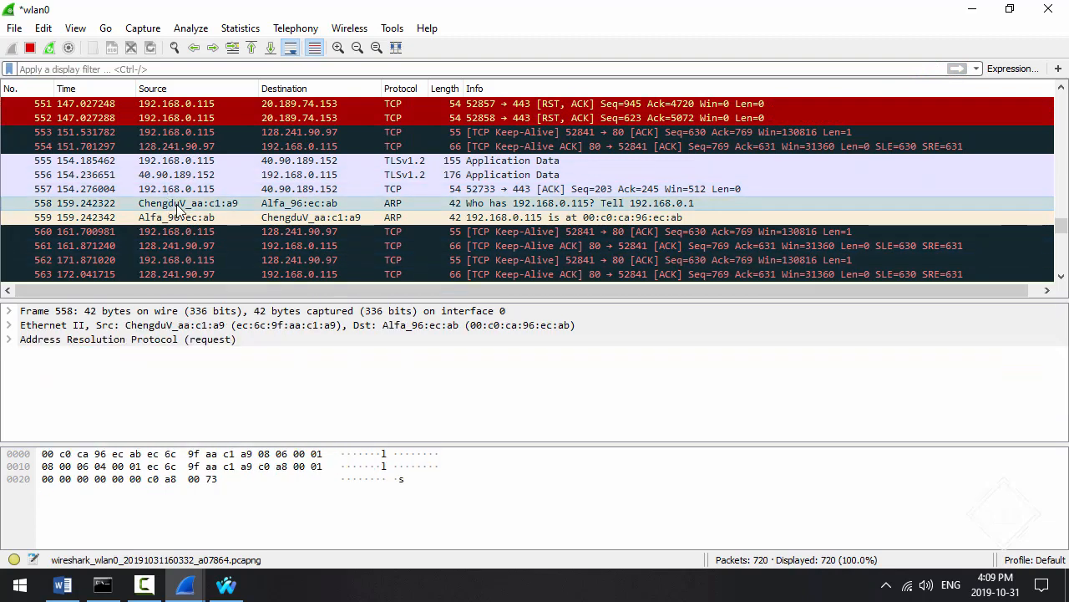
{"action": "left_click", "coordinate": [450, 219]}
{"action": "left_click", "coordinate": [414, 205]}
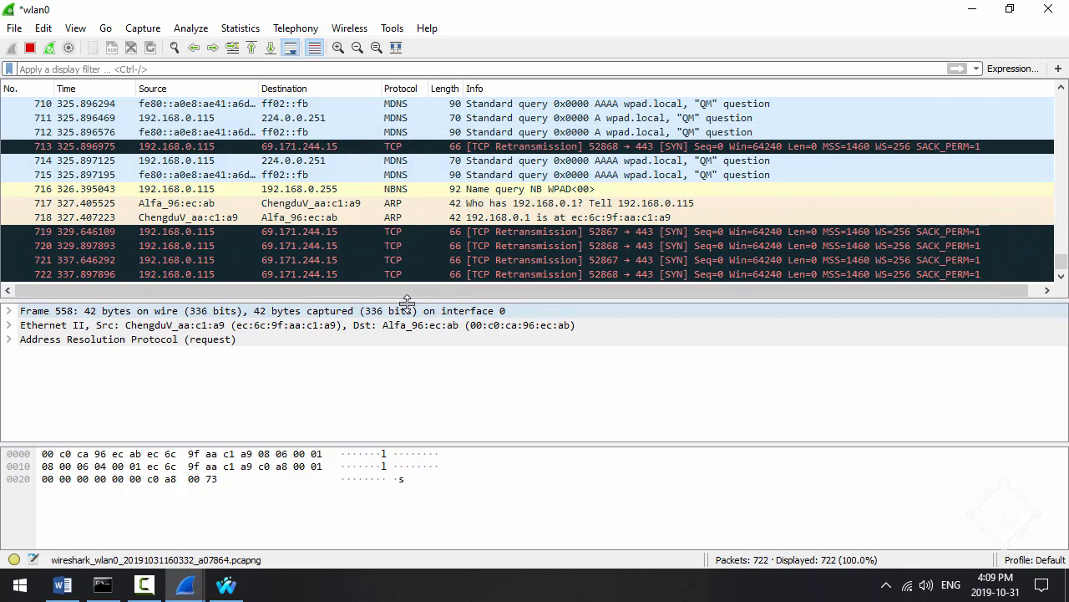
{"action": "left_click", "coordinate": [552, 203]}
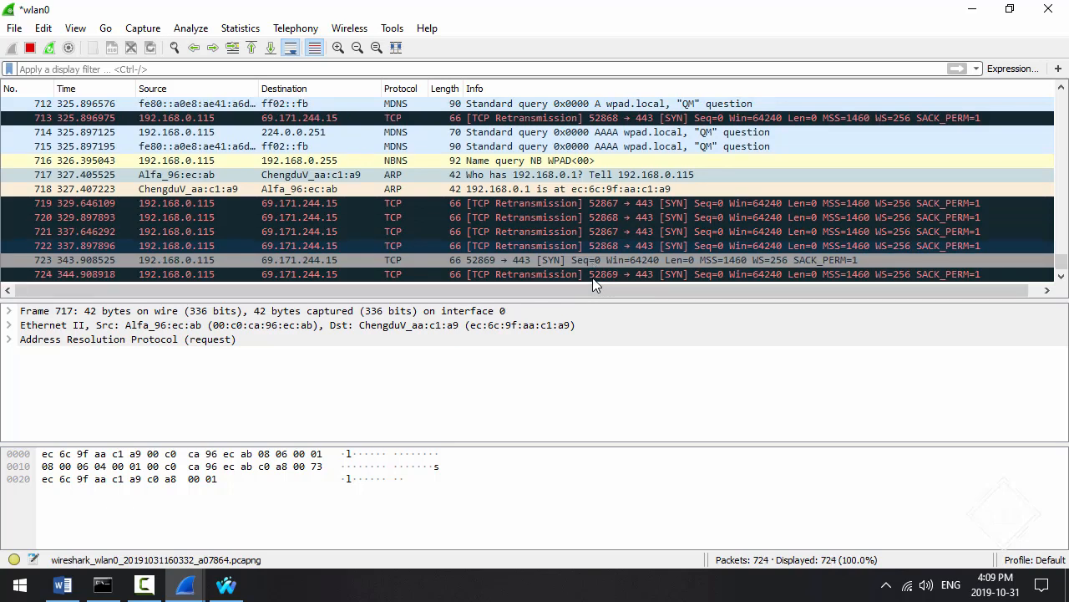
{"action": "scroll", "coordinate": [474, 234], "scroll_direction": "up", "scroll_amount": 1}
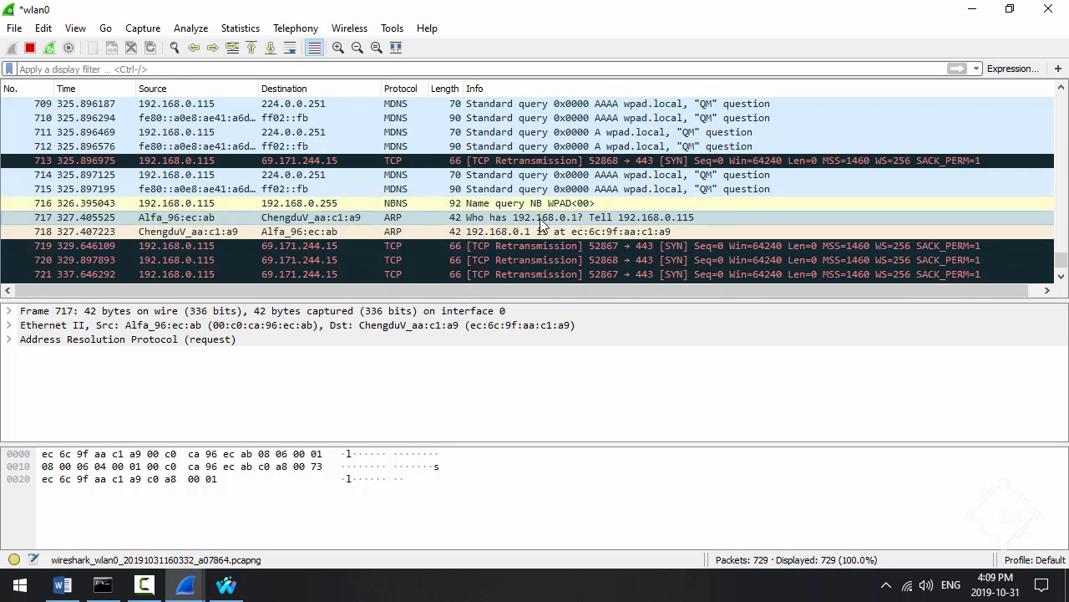
Switch to Command Prompt, clear its screen with cls and list the ARP table with arp -a.
{"action": "left_click", "coordinate": [103, 584]}
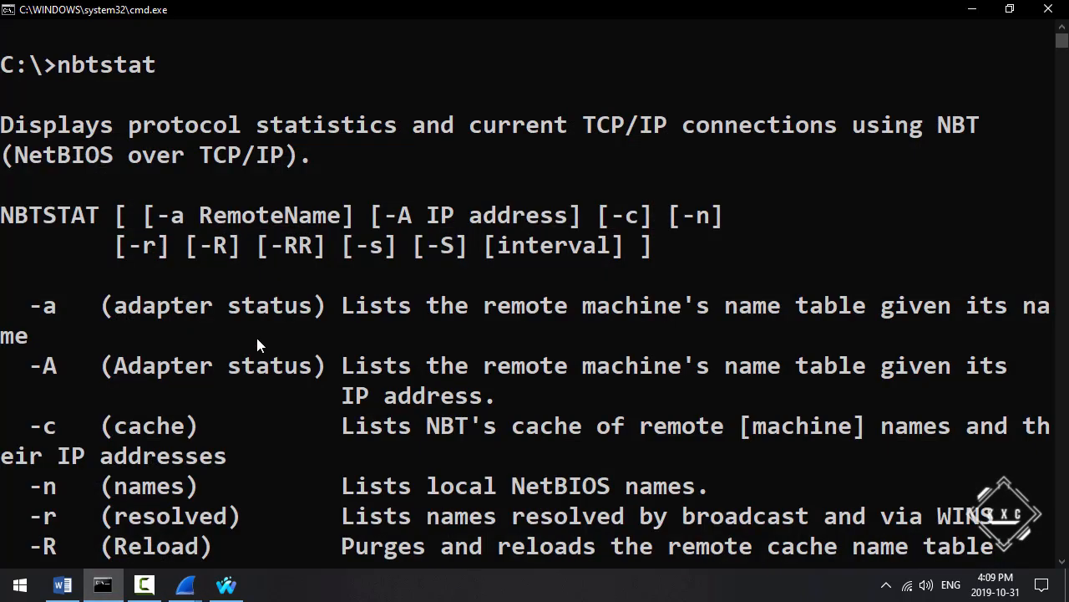
{"action": "type", "text": "cls"}
{"action": "key", "text": "Return"}
{"action": "type", "text": "arp -a"}
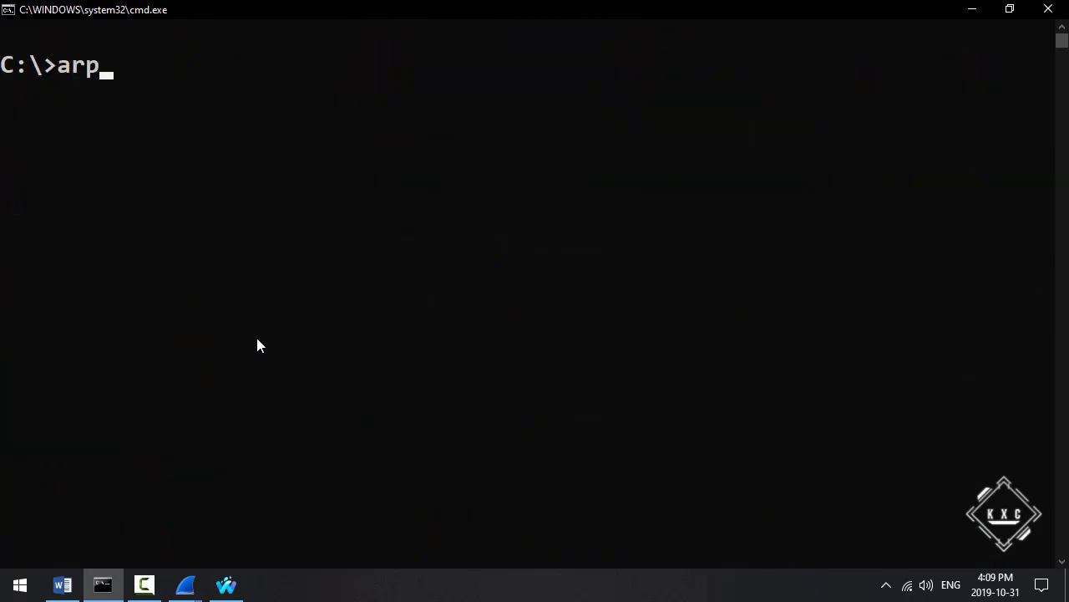
{"action": "key", "text": "Return"}
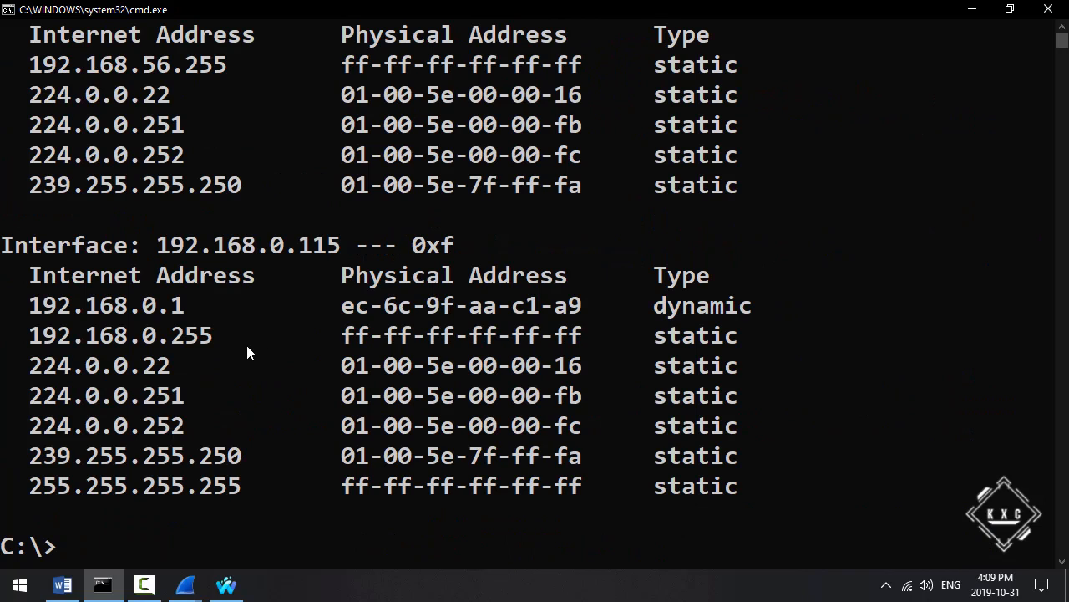
Examine the ARP table, highlighting the 192.168.0.1 entry's IP address, physical address and type, and minimize Command Prompt.
{"action": "scroll", "coordinate": [249, 334], "scroll_direction": "up", "scroll_amount": 1}
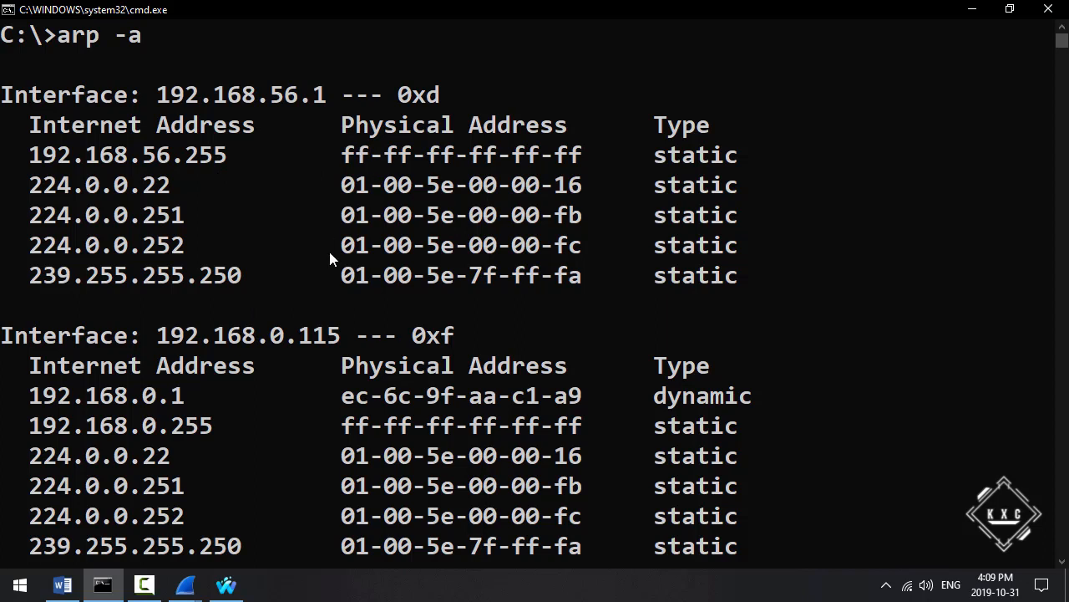
{"action": "scroll", "coordinate": [330, 250], "scroll_direction": "down", "scroll_amount": 1}
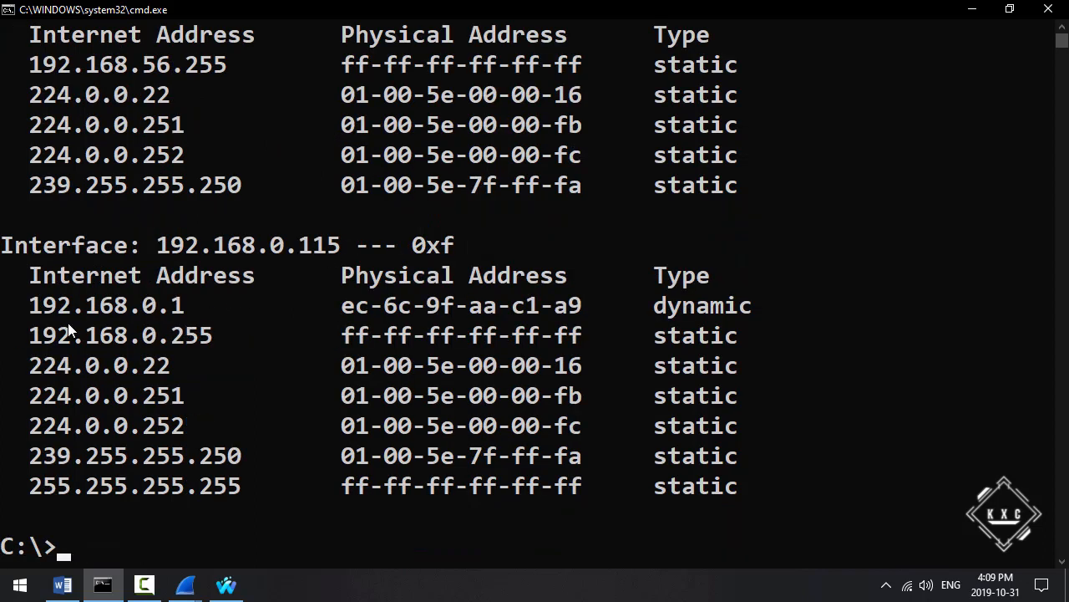
{"action": "left_click_drag", "start_coordinate": [31, 306], "coordinate": [180, 318]}
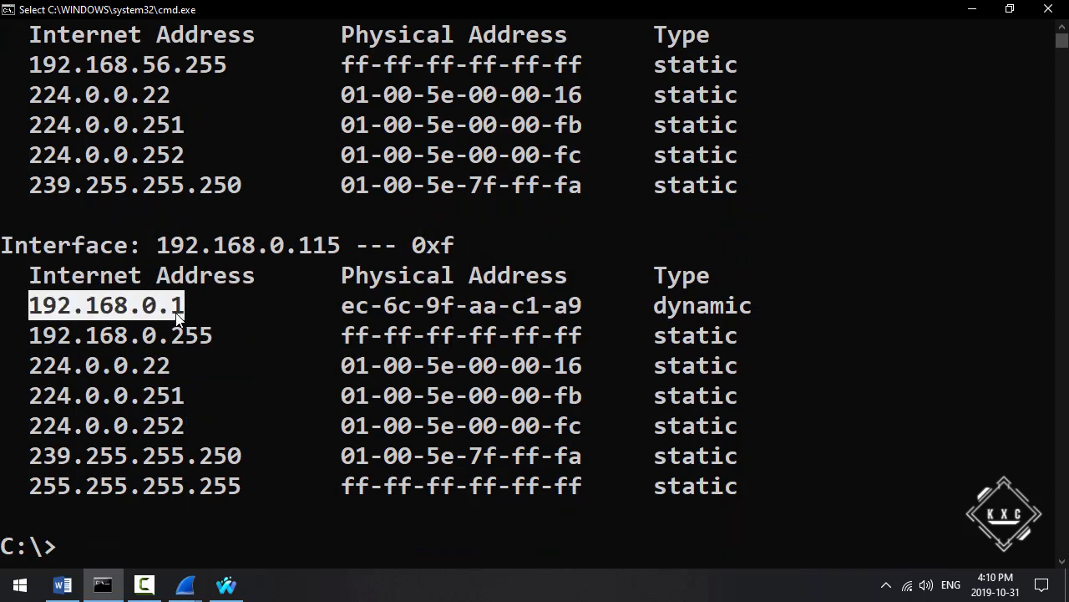
{"action": "left_click_drag", "start_coordinate": [344, 308], "coordinate": [582, 318]}
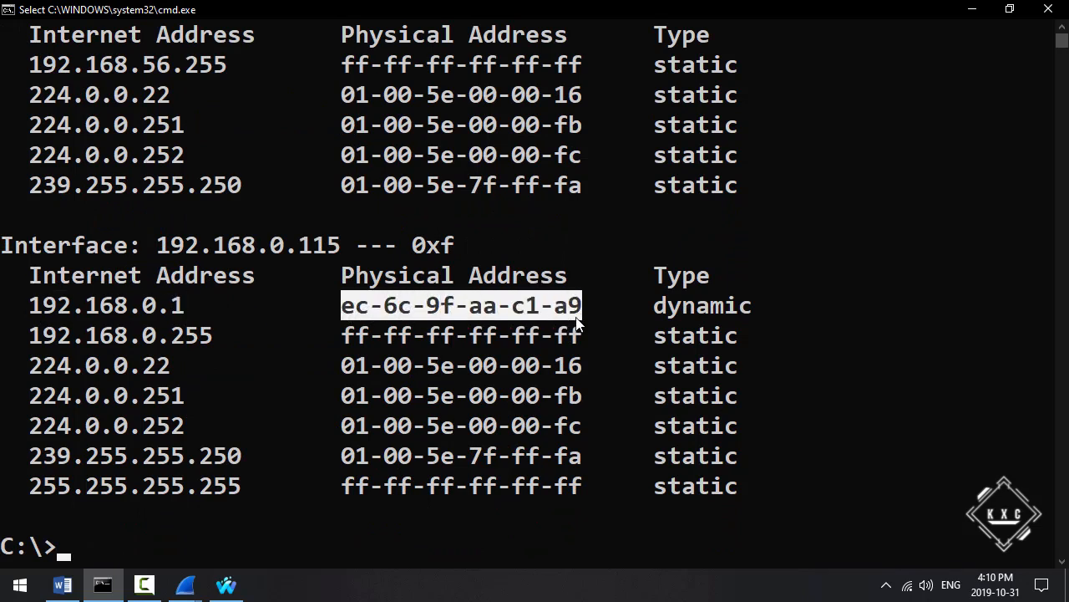
{"action": "left_click_drag", "start_coordinate": [652, 306], "coordinate": [748, 311]}
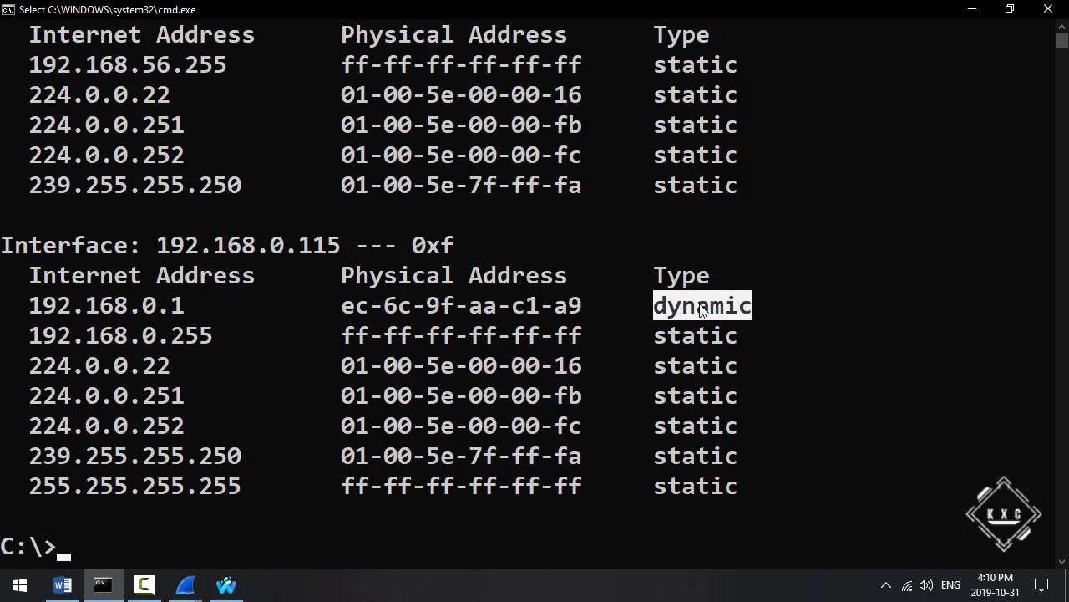
{"action": "left_click_drag", "start_coordinate": [179, 308], "coordinate": [40, 311]}
{"action": "left_click_drag", "start_coordinate": [333, 307], "coordinate": [585, 310]}
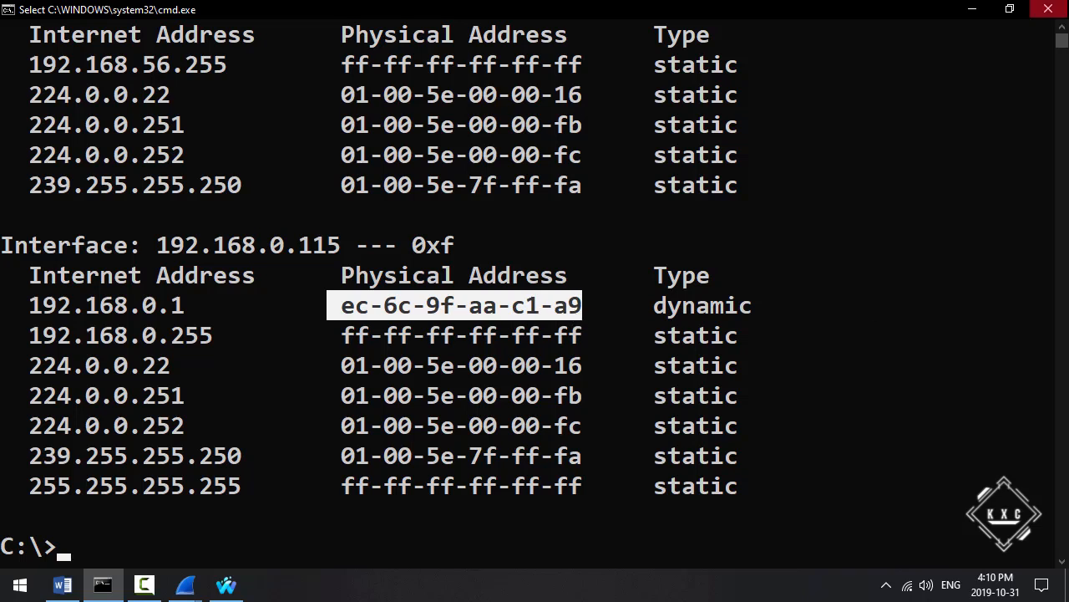
{"action": "left_click", "coordinate": [967, 8]}
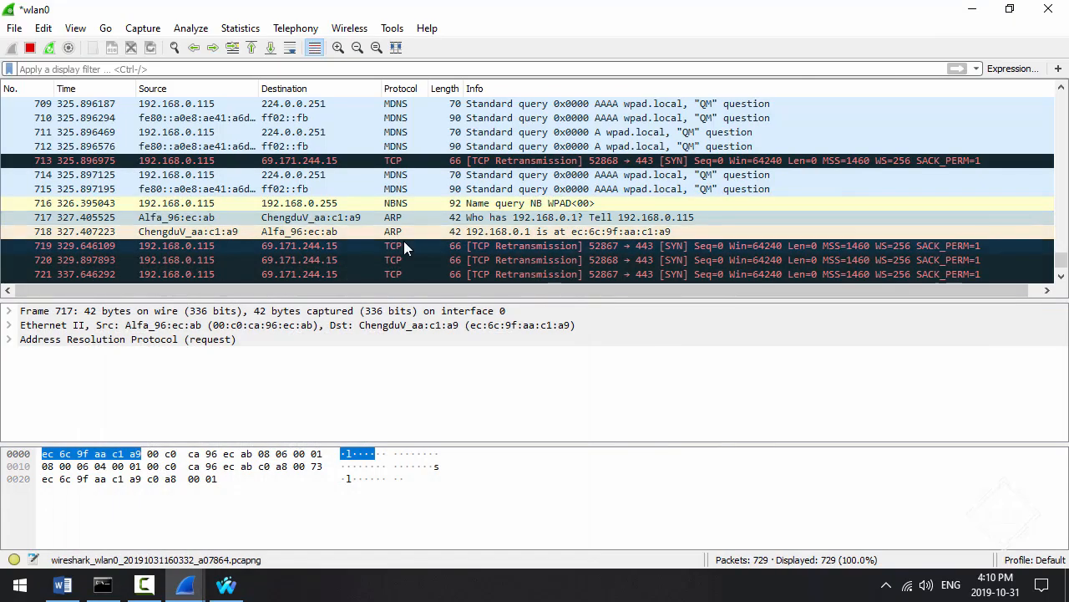
Inspect the TCP retransmissions after the ARP packets and follow the TCP stream of a port 52869 retransmission.
{"action": "left_click", "coordinate": [526, 245]}
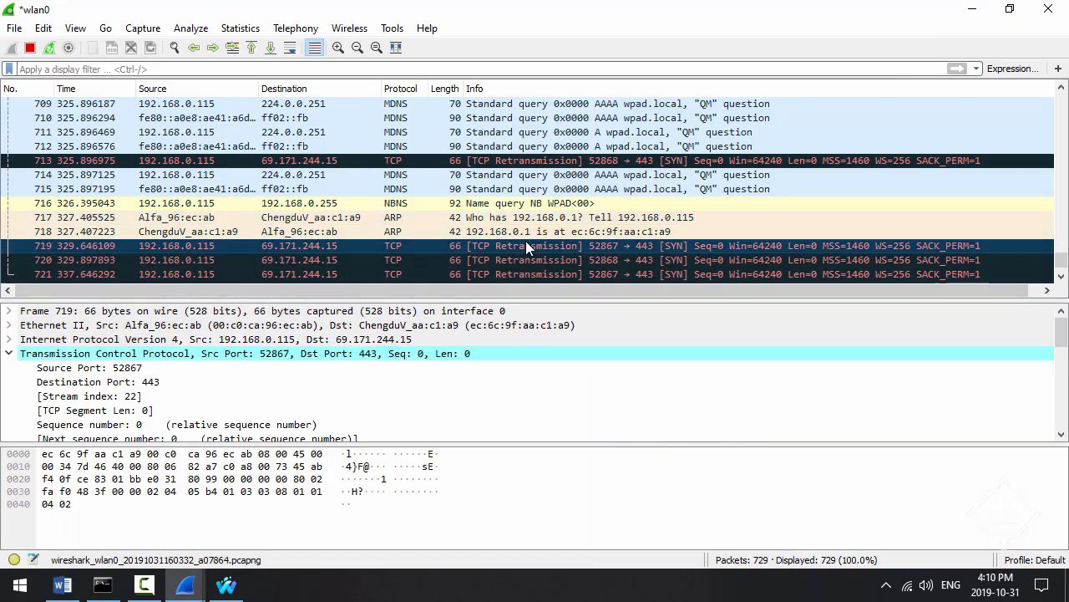
{"action": "scroll", "coordinate": [525, 244], "scroll_direction": "down", "scroll_amount": 2}
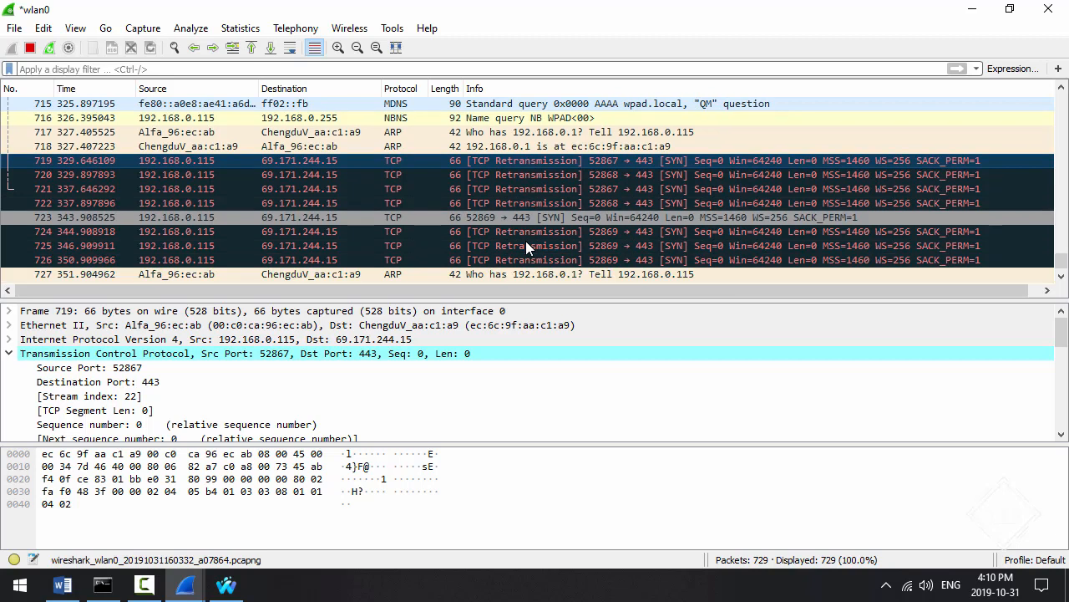
{"action": "right_click", "coordinate": [535, 227]}
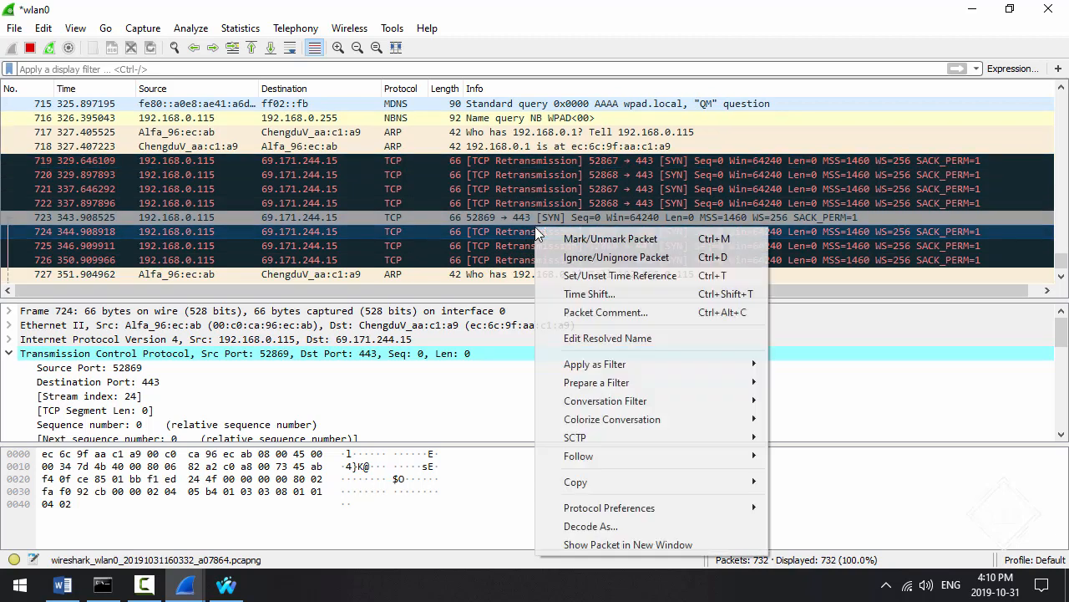
{"action": "mouse_move", "coordinate": [667, 457]}
{"action": "left_click", "coordinate": [801, 458]}
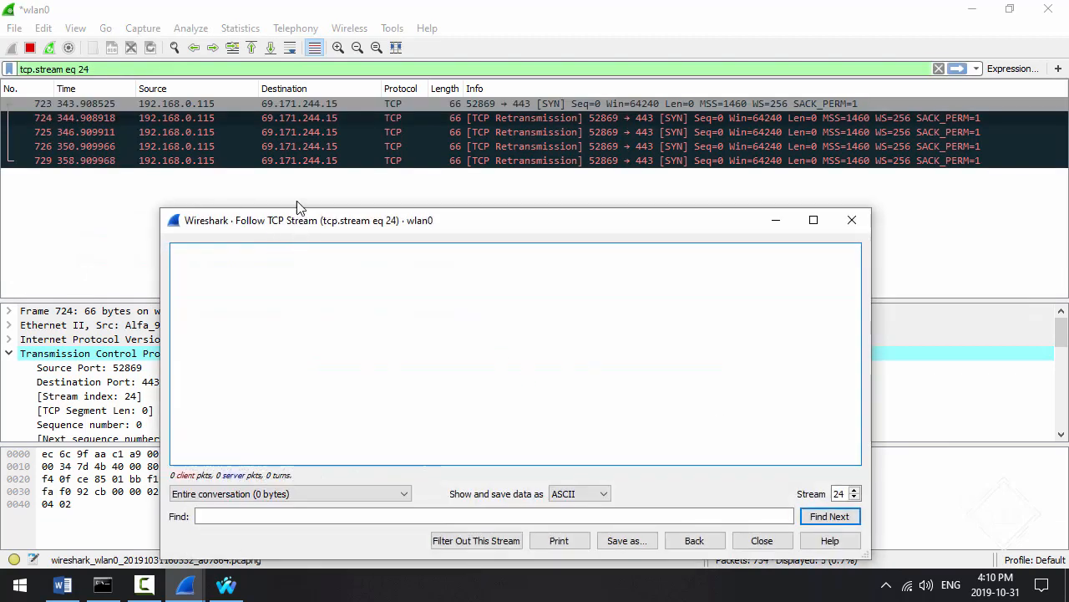
{"action": "left_click_drag", "start_coordinate": [316, 222], "coordinate": [257, 153]}
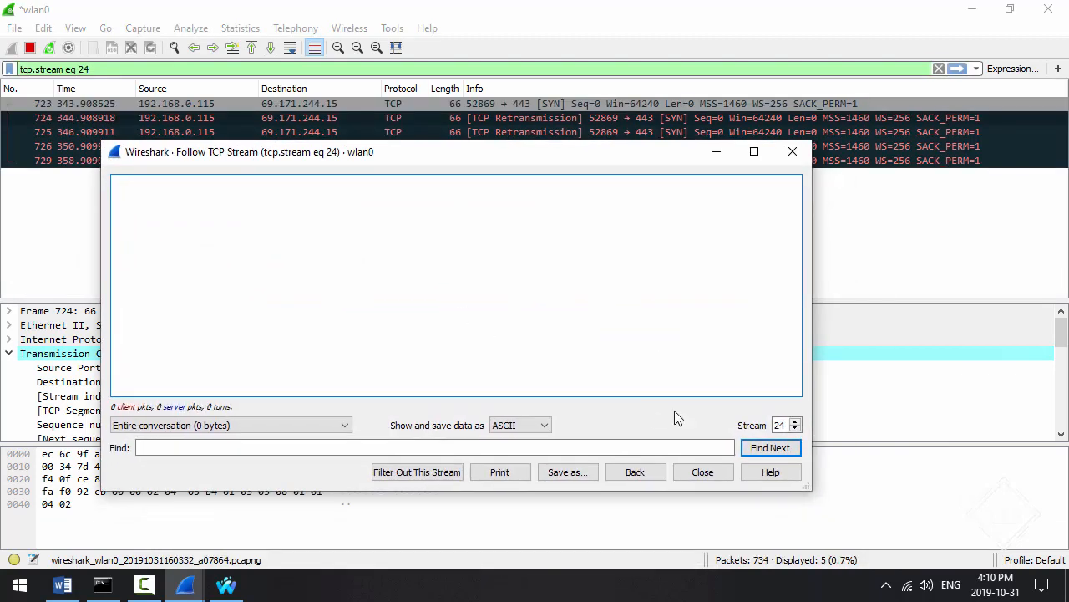
Browse back through the lower-numbered streams to stream 17 and maximize the Follow TCP Stream window.
{"action": "left_click", "coordinate": [796, 426]}
{"action": "left_click", "coordinate": [798, 428]}
{"action": "left_click", "coordinate": [799, 429]}
{"action": "left_click", "coordinate": [799, 429]}
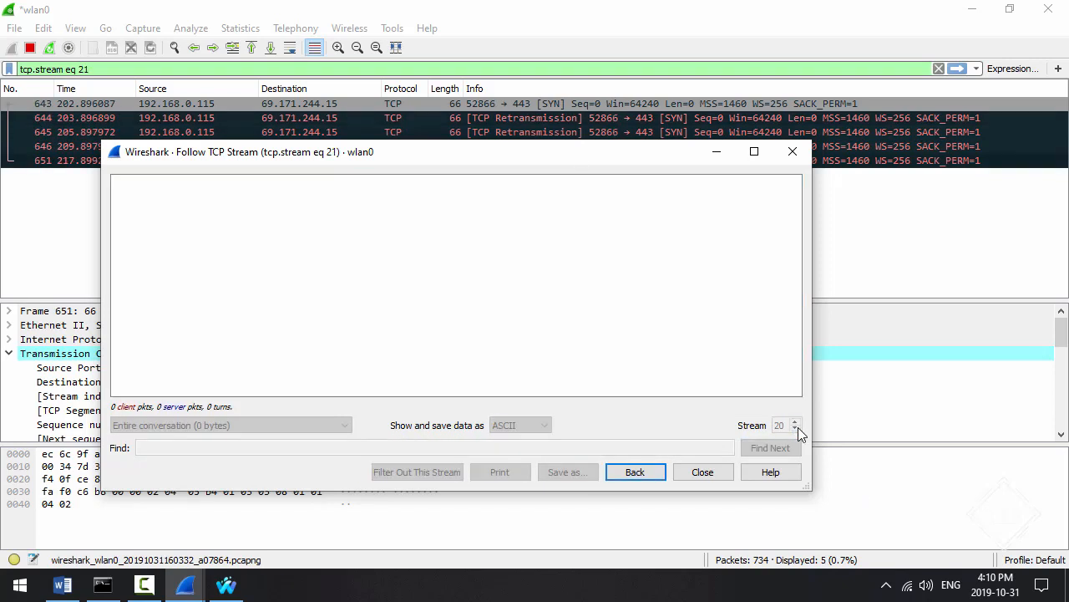
{"action": "left_click", "coordinate": [799, 429]}
{"action": "left_click", "coordinate": [799, 429]}
{"action": "left_click", "coordinate": [799, 429]}
{"action": "left_click", "coordinate": [799, 429]}
{"action": "left_click", "coordinate": [799, 428]}
{"action": "left_click", "coordinate": [798, 425]}
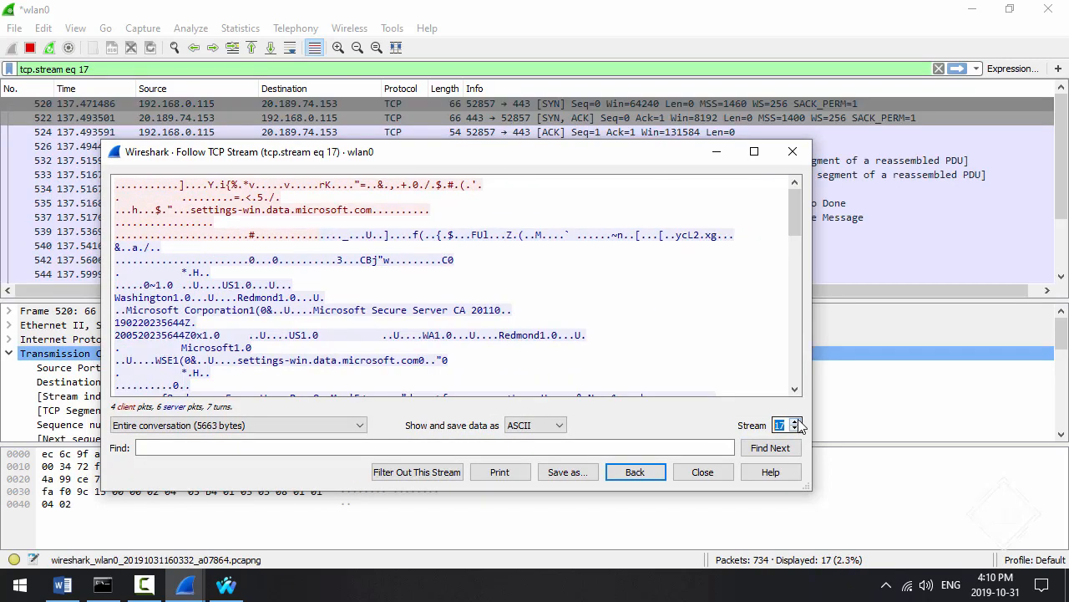
{"action": "double_click", "coordinate": [483, 153]}
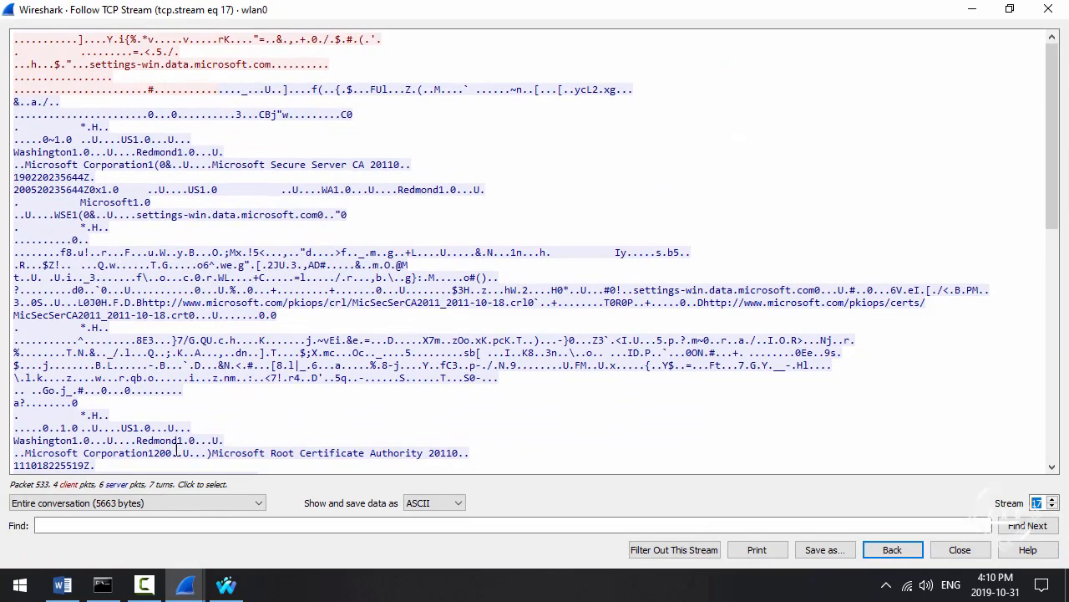
Preview the data of stream 17 in different formats, including EBCDIC, UTF-16, YAML and C Arrays.
{"action": "left_click", "coordinate": [441, 506]}
{"action": "left_click", "coordinate": [445, 511]}
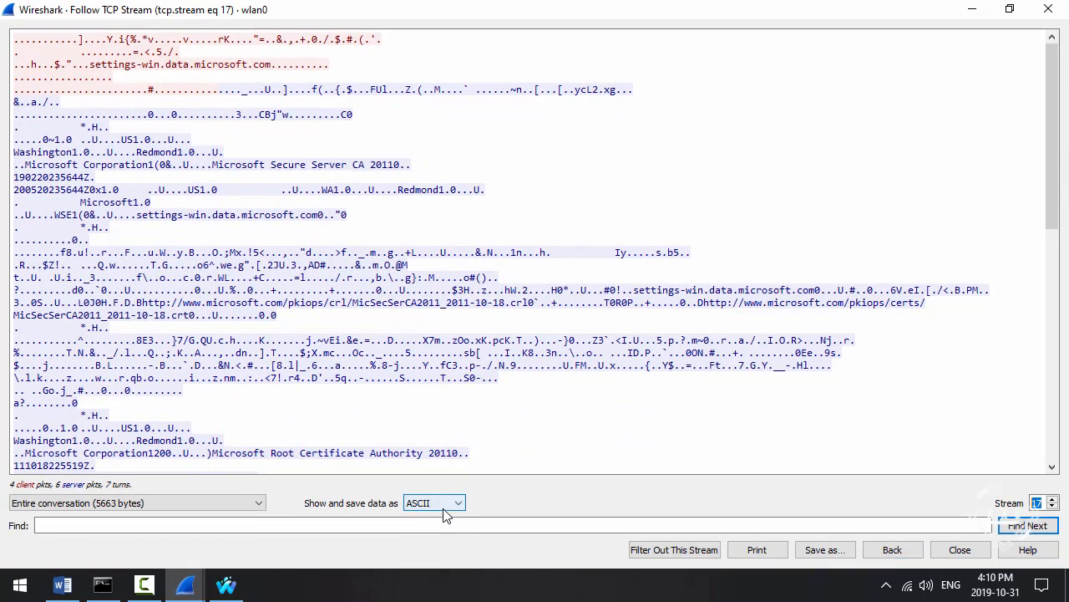
{"action": "scroll", "coordinate": [446, 515], "scroll_direction": "down", "scroll_amount": 2}
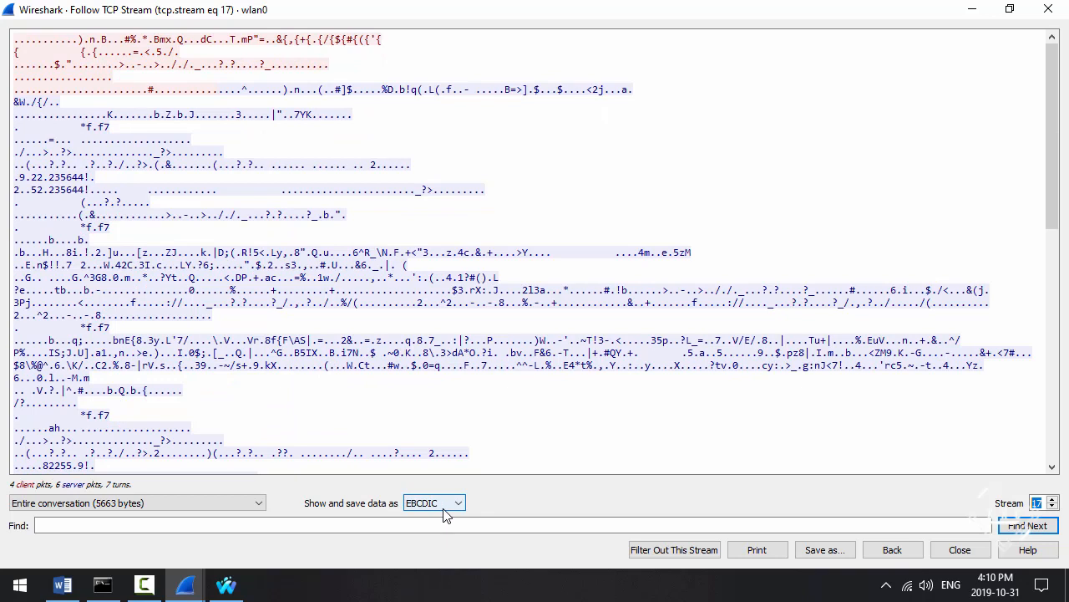
{"action": "scroll", "coordinate": [445, 515], "scroll_direction": "down", "scroll_amount": 1}
{"action": "scroll", "coordinate": [446, 513], "scroll_direction": "down", "scroll_amount": 2}
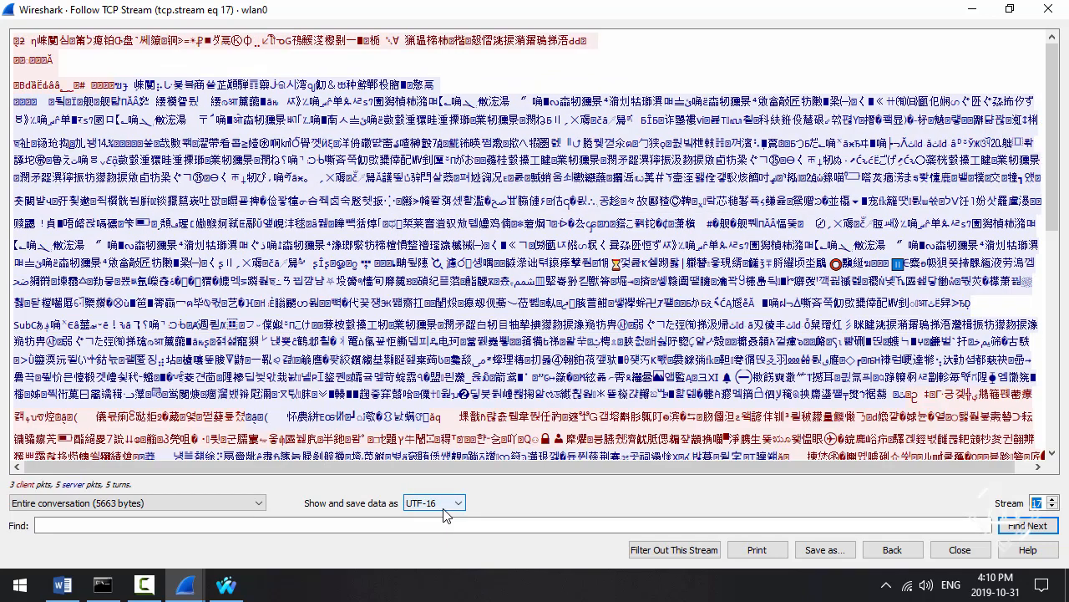
{"action": "scroll", "coordinate": [445, 514], "scroll_direction": "down", "scroll_amount": 1}
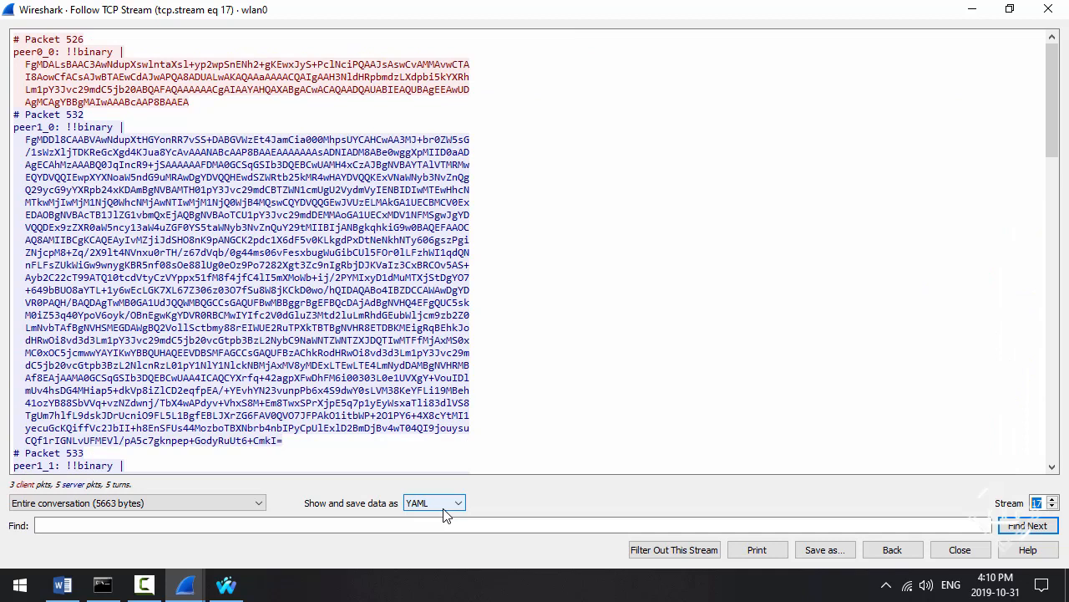
{"action": "scroll", "coordinate": [445, 514], "scroll_direction": "down", "scroll_amount": 1}
{"action": "scroll", "coordinate": [446, 514], "scroll_direction": "up", "scroll_amount": 7}
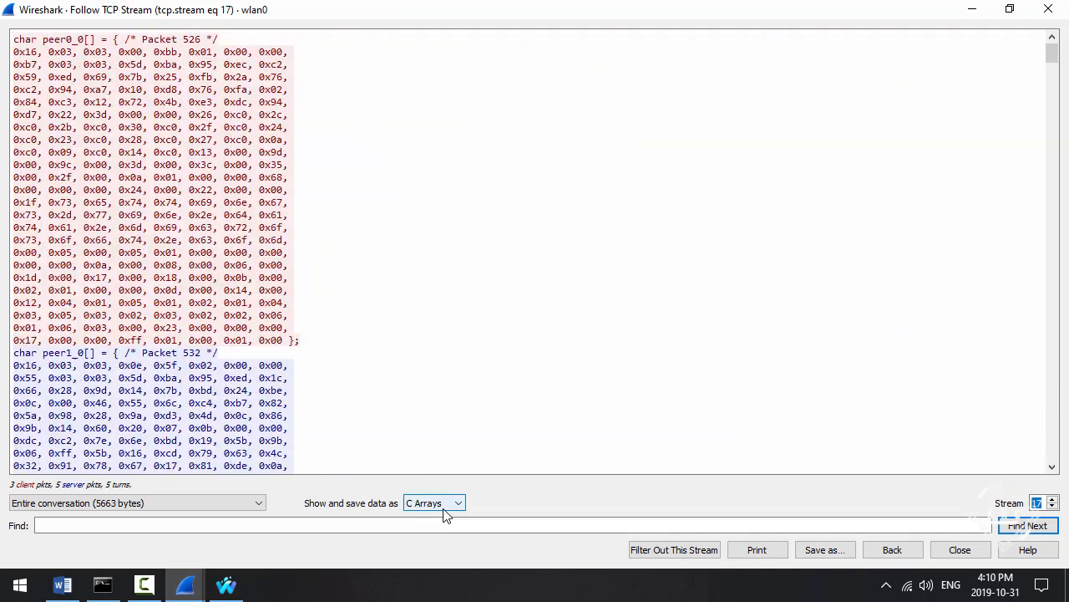
Close the Follow TCP Stream window, clear the display filter and go to the end of the packet list.
{"action": "left_click_drag", "start_coordinate": [83, 215], "coordinate": [254, 215]}
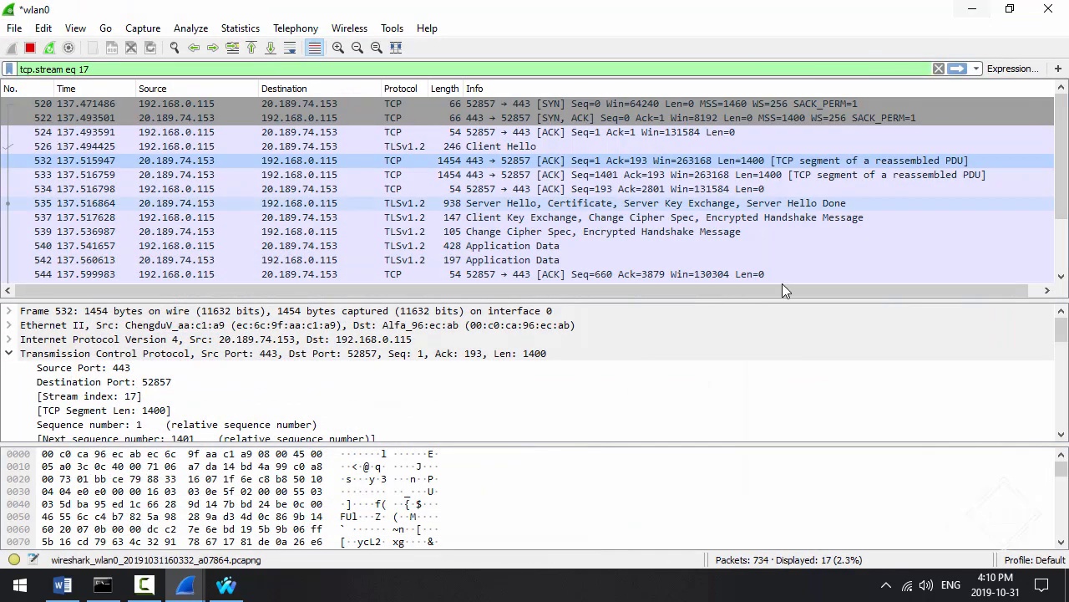
{"action": "left_click", "coordinate": [1040, 9]}
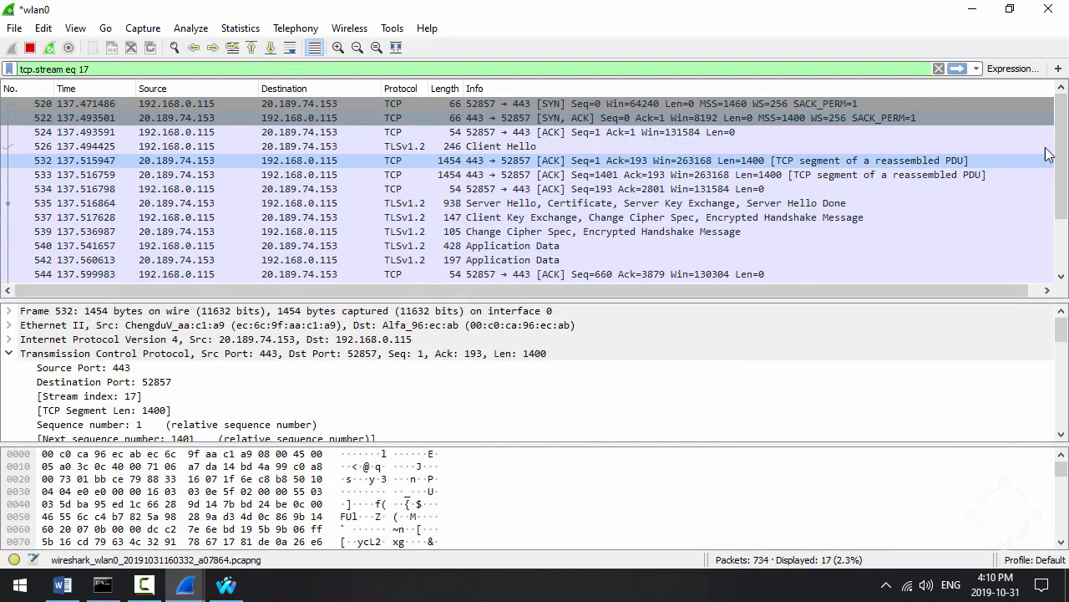
{"action": "left_click", "coordinate": [938, 68]}
{"action": "left_click_drag", "start_coordinate": [1061, 216], "coordinate": [1061, 266]}
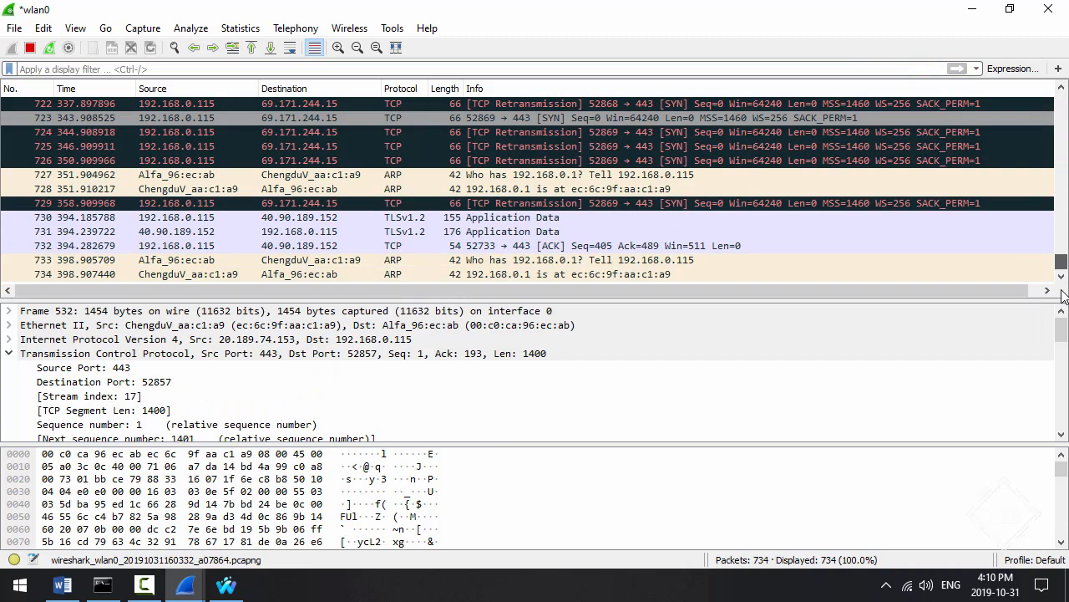
View the details of the last ARP reply, packet 734, in its own window, close it and select the ARP request in packet 727.
{"action": "double_click", "coordinate": [545, 274]}
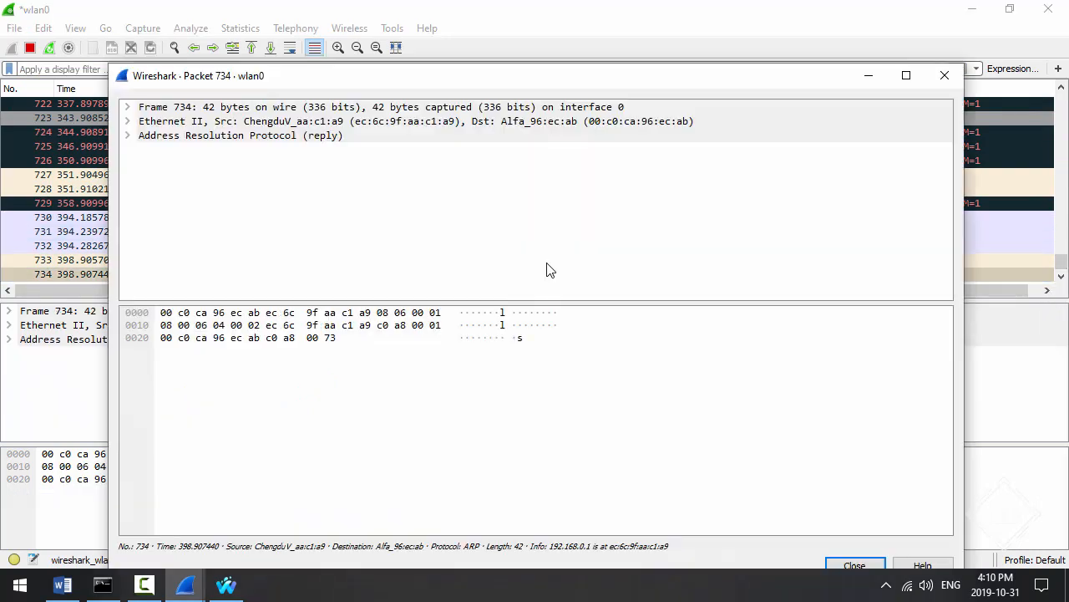
{"action": "left_click", "coordinate": [945, 76]}
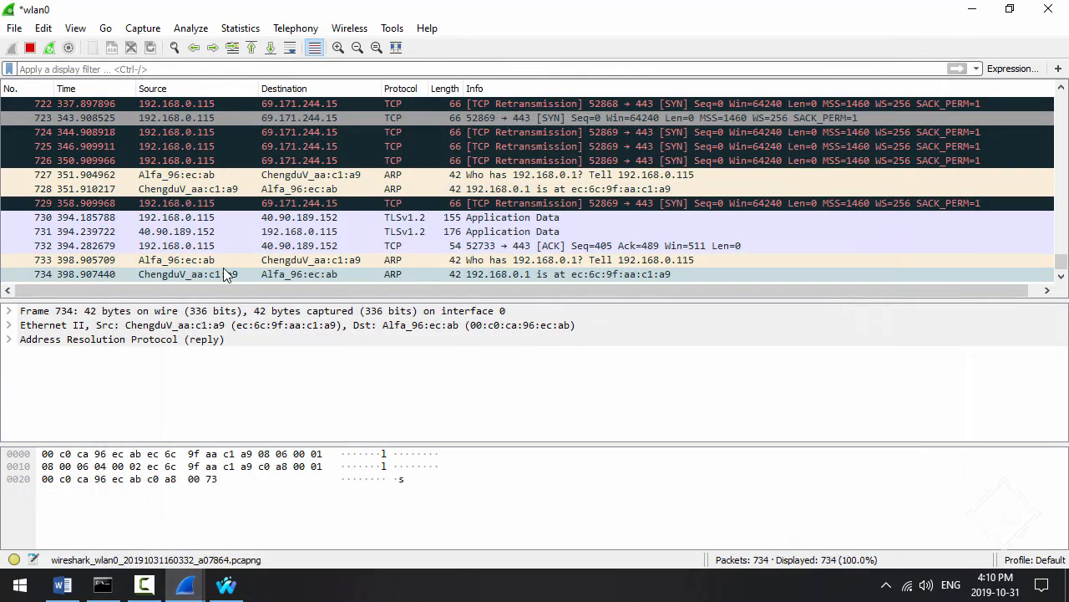
{"action": "left_click", "coordinate": [440, 174]}
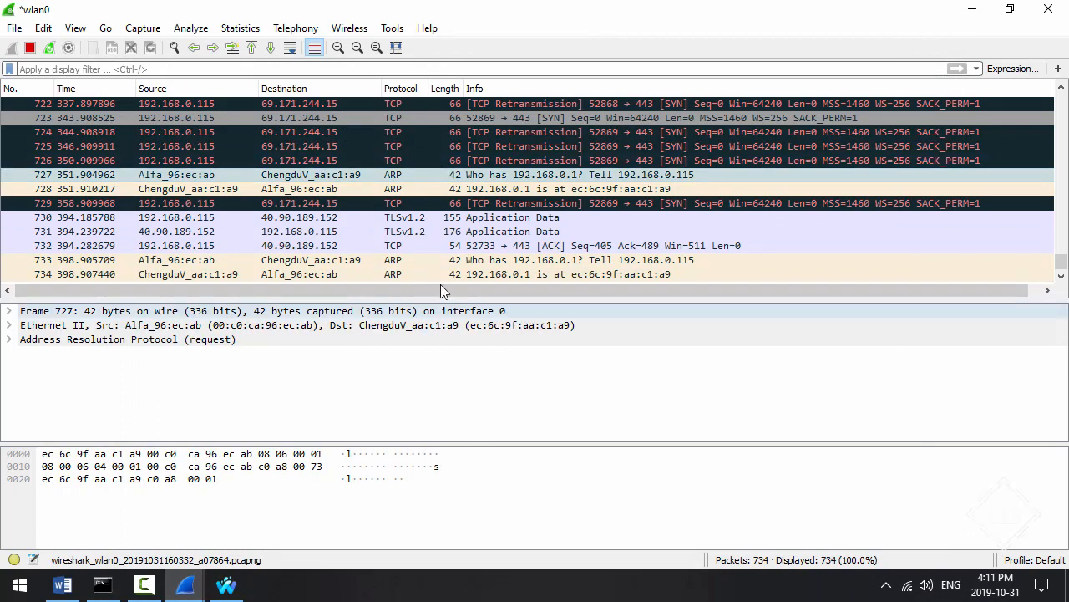
Switch to the Waterfox browser and clear all history for the time range Everything.
{"action": "left_click", "coordinate": [224, 593]}
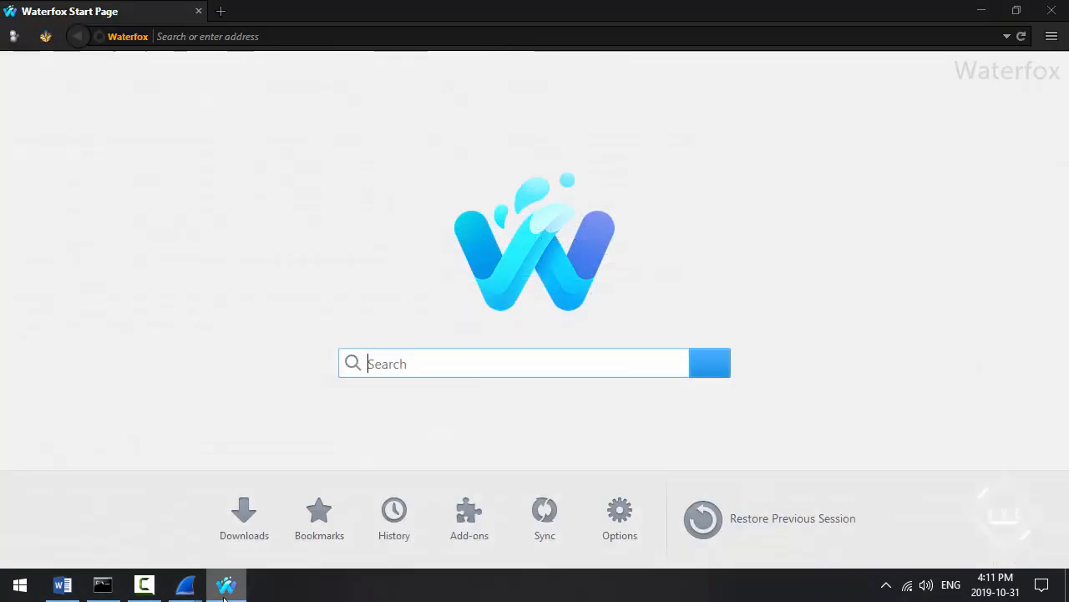
{"action": "key", "text": "ctrl+shift+Delete"}
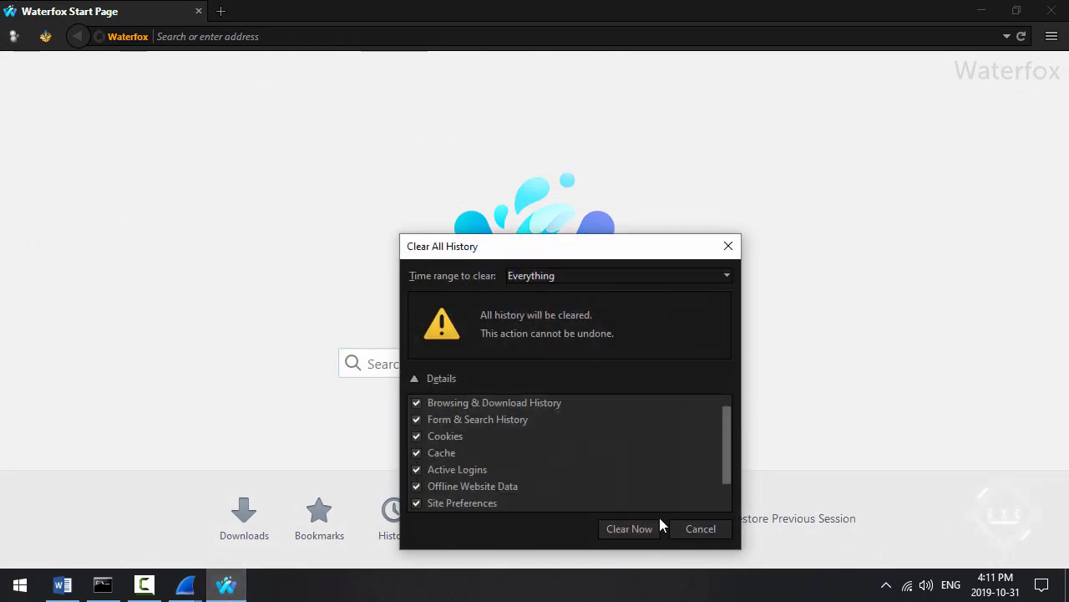
{"action": "left_click", "coordinate": [626, 529]}
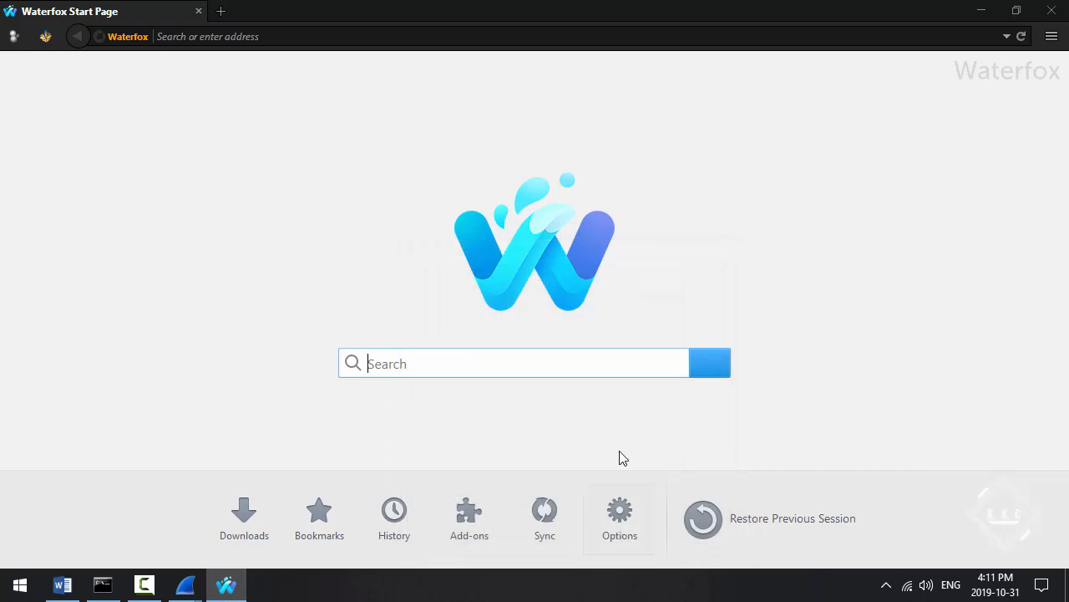
Load the website hronika.mk in the browser to generate new traffic.
{"action": "left_click", "coordinate": [232, 36]}
{"action": "type", "text": "hronika.mk"}
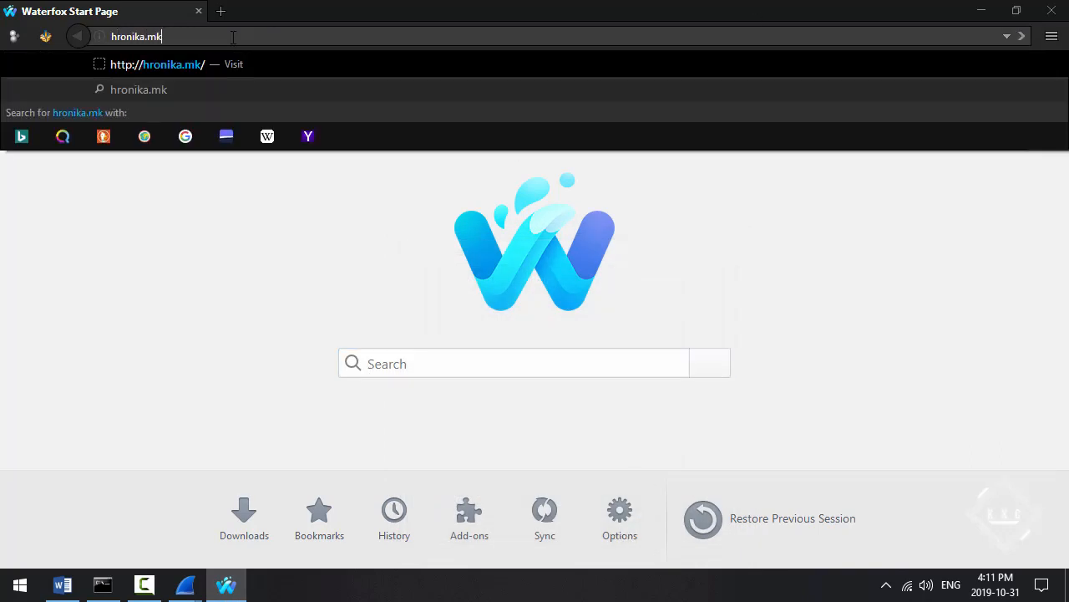
{"action": "key", "text": "Return"}
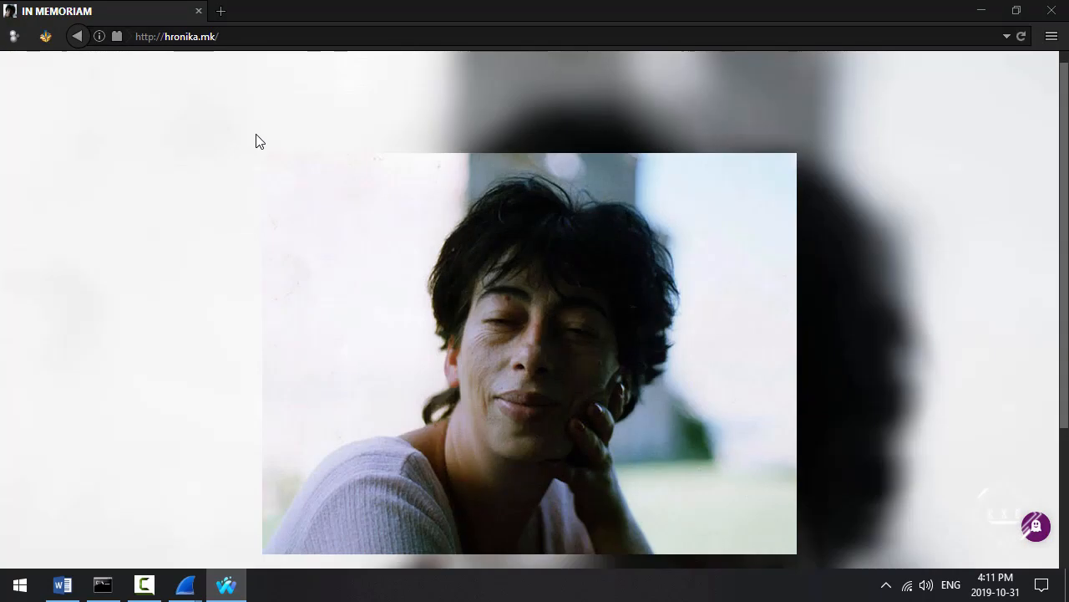
Zoom the loaded page out to 60% and close the browser window.
{"action": "key", "text": "ctrl+minus"}
{"action": "key", "text": "ctrl+minus"}
{"action": "key", "text": "ctrl+minus"}
{"action": "key", "text": "ctrl+minus"}
{"action": "key", "text": "ctrl+minus"}
{"action": "key", "text": "ctrl+plus"}
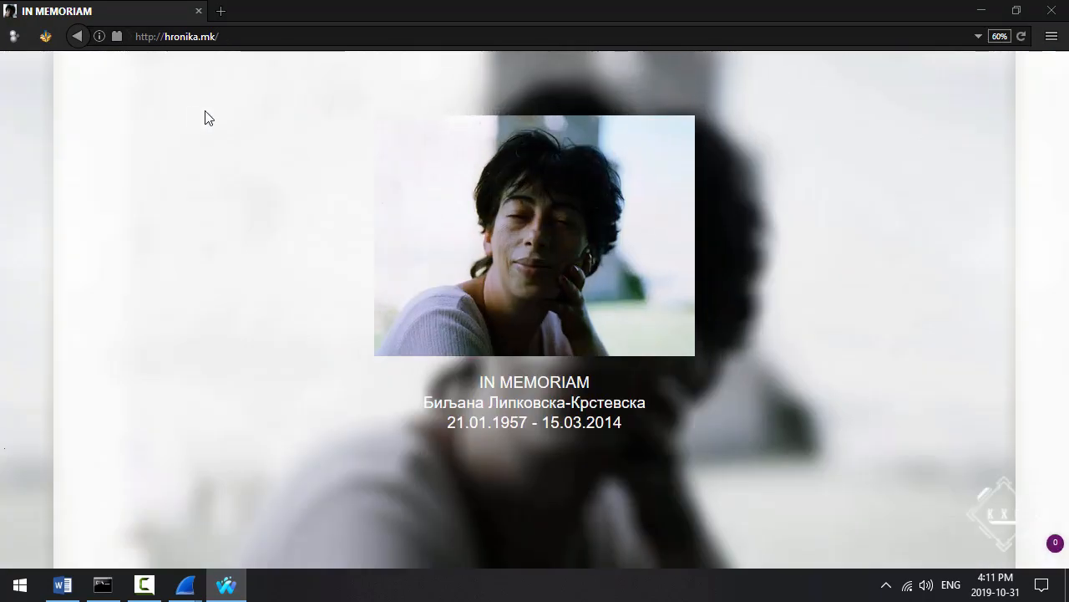
{"action": "left_click", "coordinate": [1051, 10]}
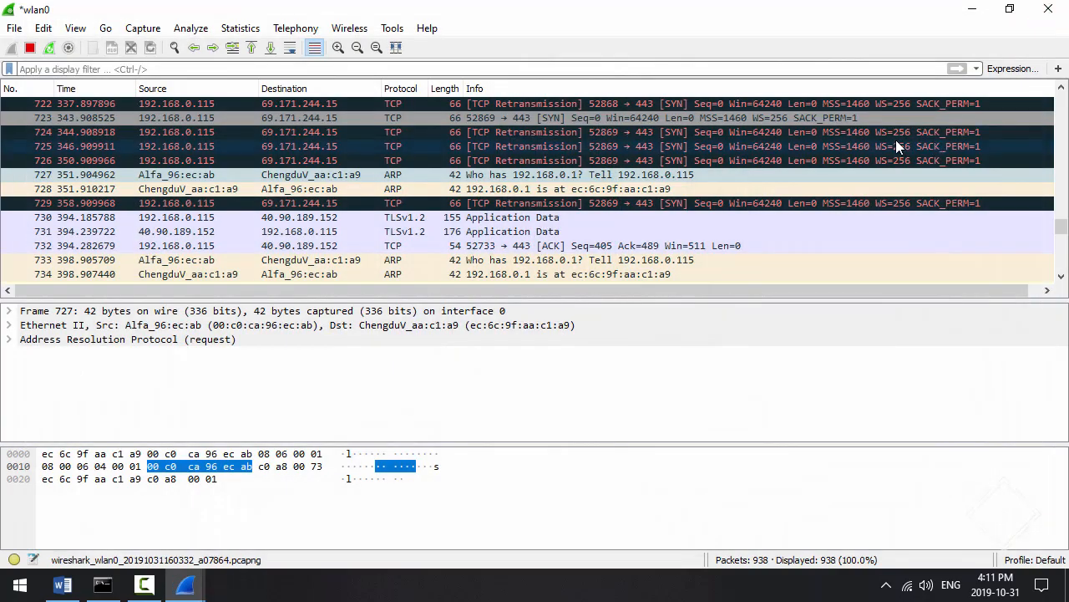
Examine the newly captured packets after ARP packet 733, from the MDNS queries to the DNS queries for hronika.mk.
{"action": "left_click", "coordinate": [438, 260]}
{"action": "scroll", "coordinate": [439, 263], "scroll_direction": "down", "scroll_amount": 1}
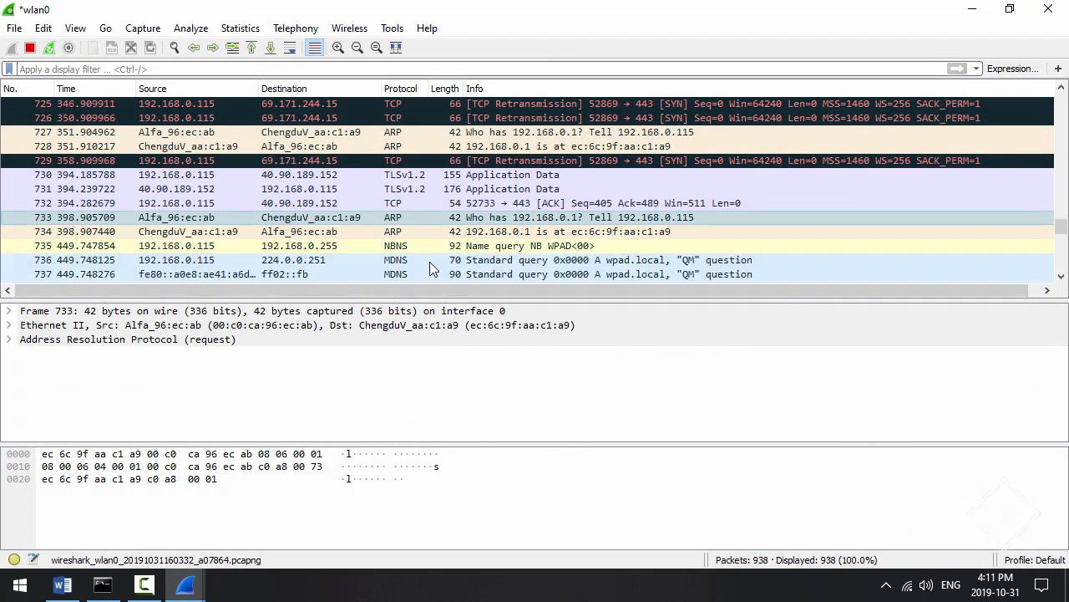
{"action": "scroll", "coordinate": [472, 242], "scroll_direction": "down", "scroll_amount": 1}
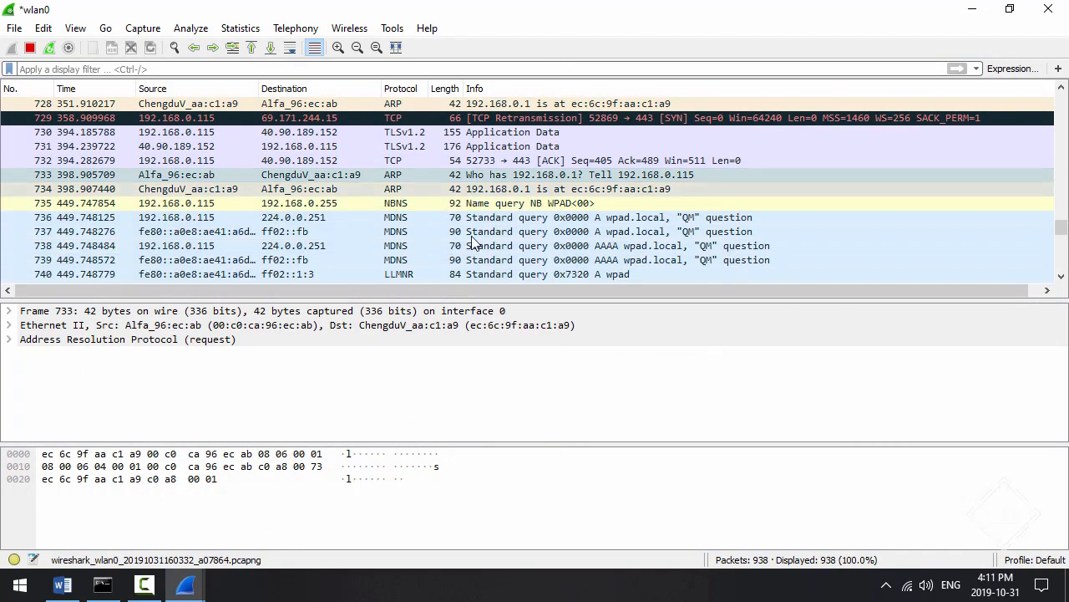
{"action": "left_click", "coordinate": [541, 218]}
{"action": "scroll", "coordinate": [541, 218], "scroll_direction": "down", "scroll_amount": 5}
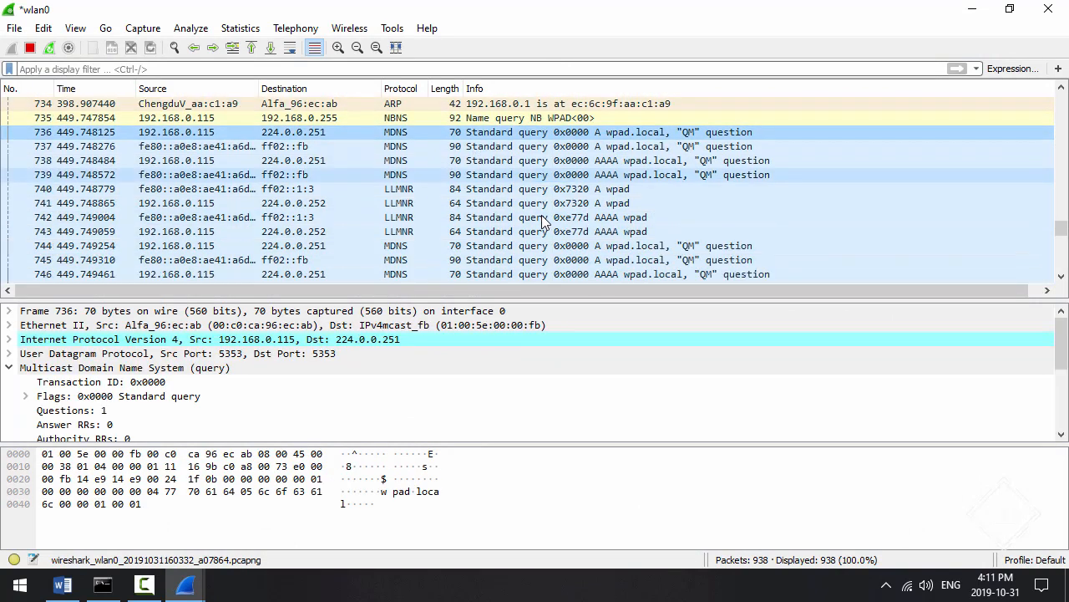
{"action": "scroll", "coordinate": [542, 219], "scroll_direction": "down", "scroll_amount": 1}
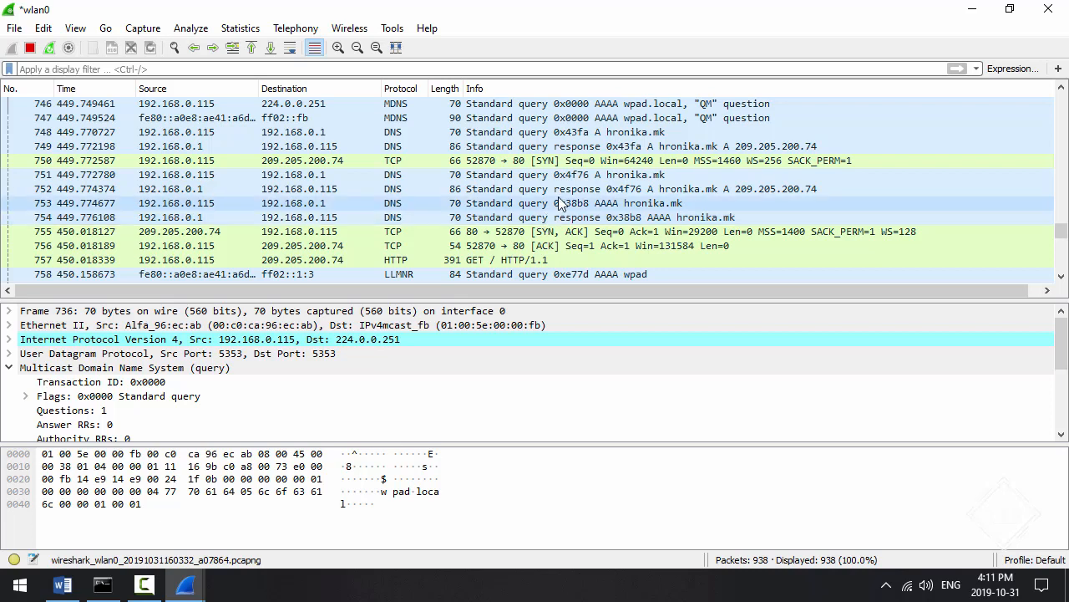
Follow the UDP stream of the hronika.mk DNS query in packet 751 and close the stream window.
{"action": "left_click", "coordinate": [399, 172]}
{"action": "right_click", "coordinate": [400, 173]}
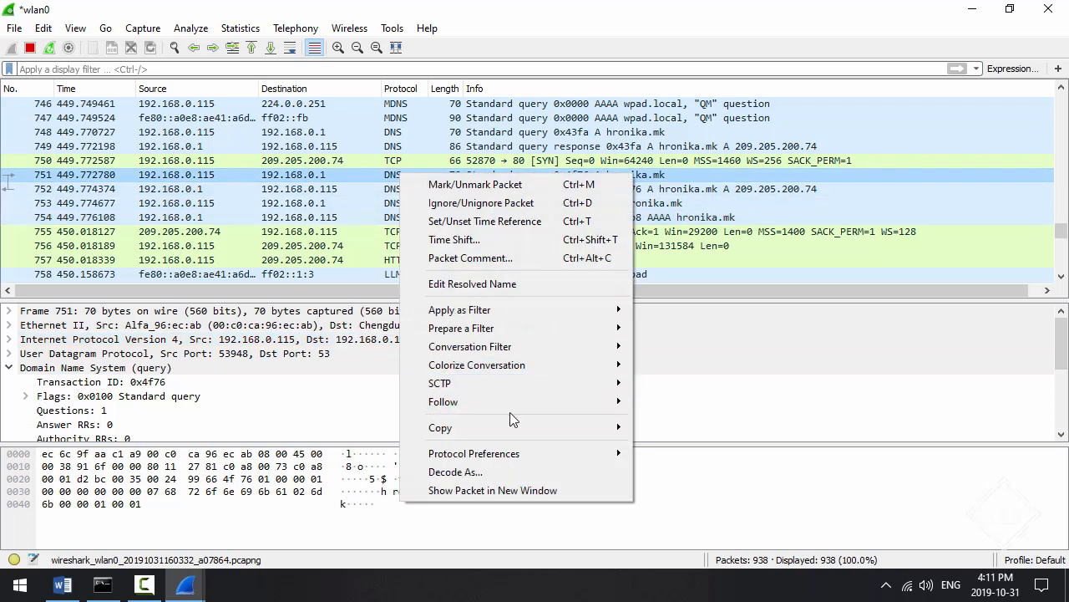
{"action": "mouse_move", "coordinate": [508, 411]}
{"action": "left_click", "coordinate": [668, 421]}
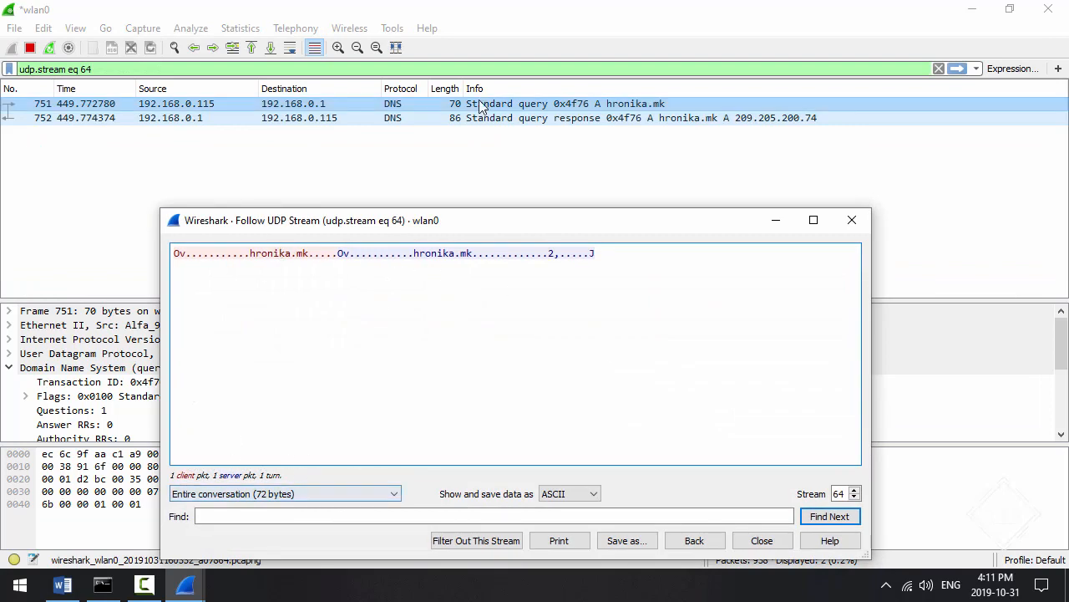
{"action": "left_click", "coordinate": [848, 216]}
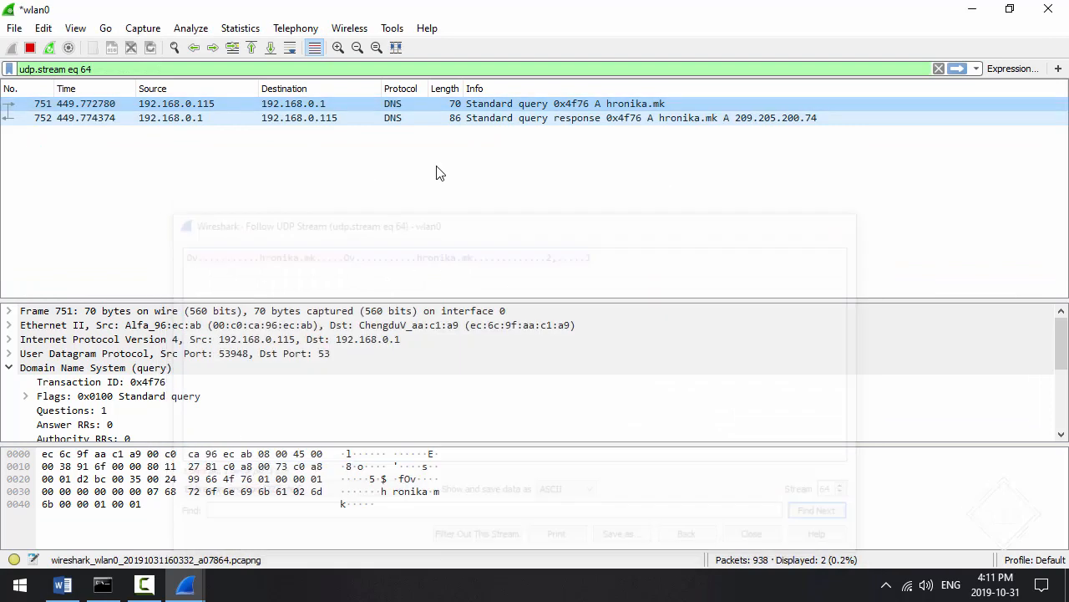
Open the DNS query packet 751 in its own window, examine its flags and its hronika.mk query entry, and close it.
{"action": "double_click", "coordinate": [617, 105]}
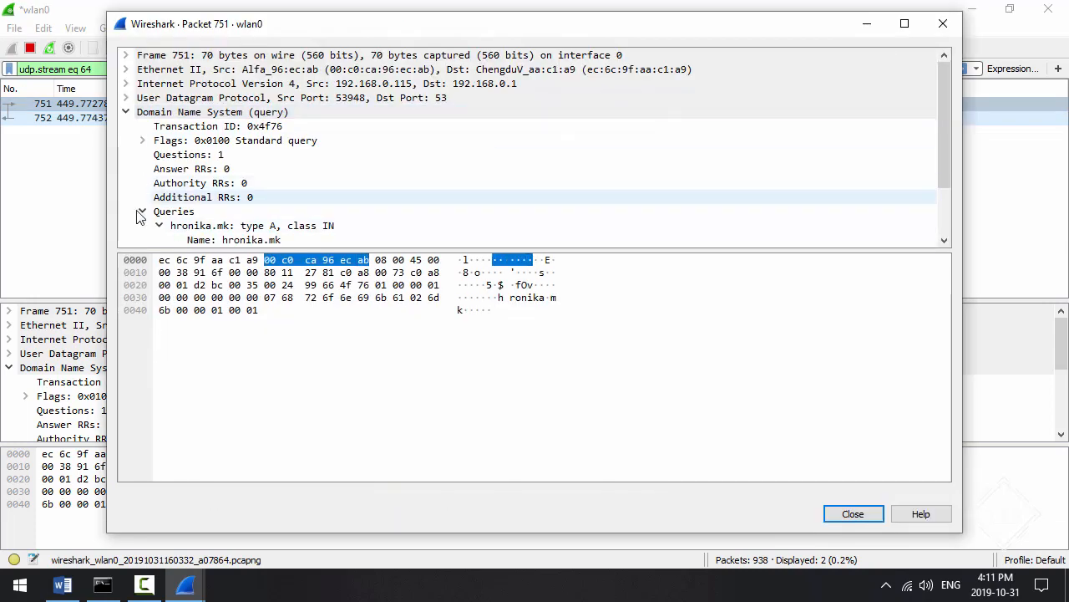
{"action": "left_click", "coordinate": [167, 113]}
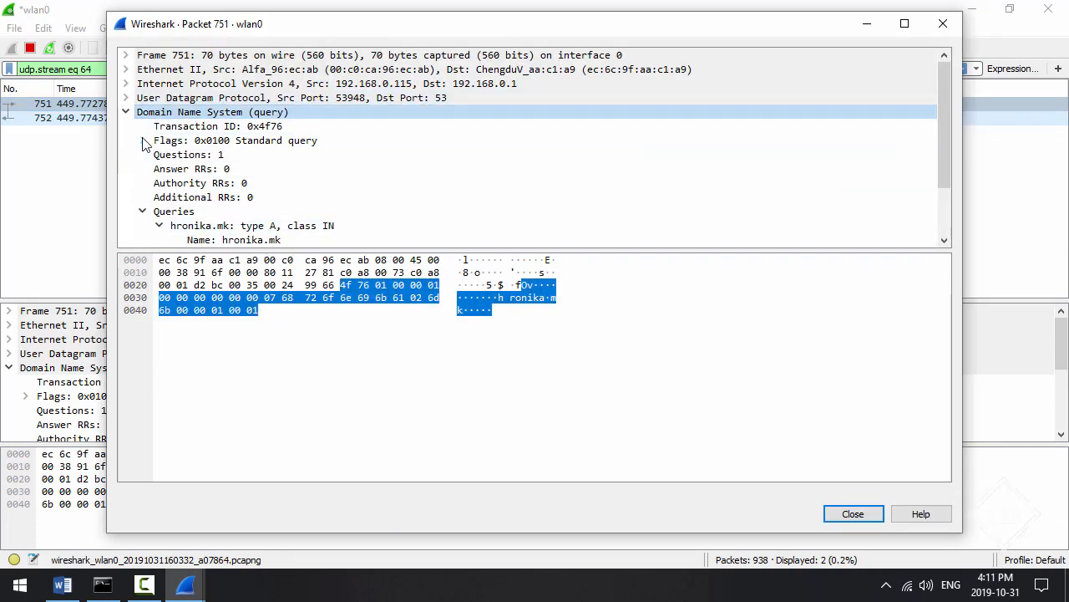
{"action": "left_click", "coordinate": [142, 140]}
{"action": "scroll", "coordinate": [163, 144], "scroll_direction": "down", "scroll_amount": 1}
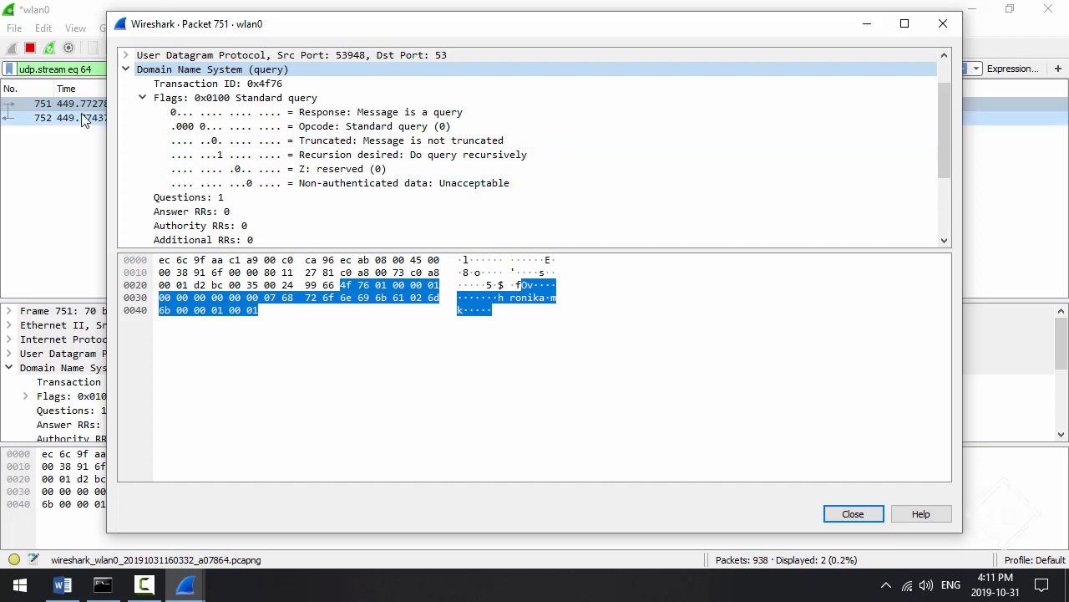
{"action": "left_click", "coordinate": [142, 97]}
{"action": "left_click", "coordinate": [213, 183]}
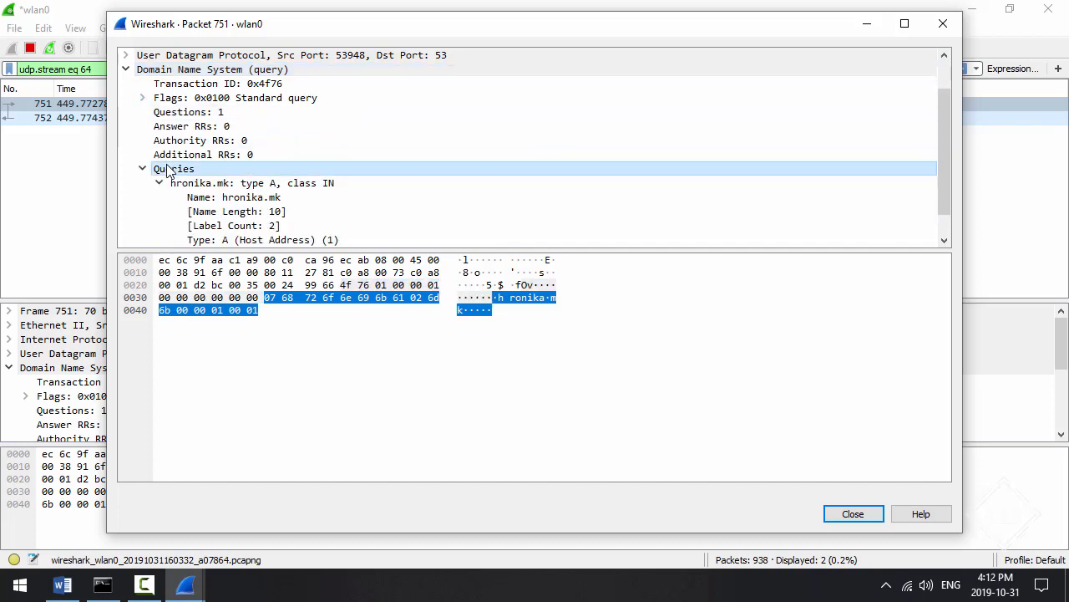
{"action": "scroll", "coordinate": [248, 184], "scroll_direction": "down", "scroll_amount": 1}
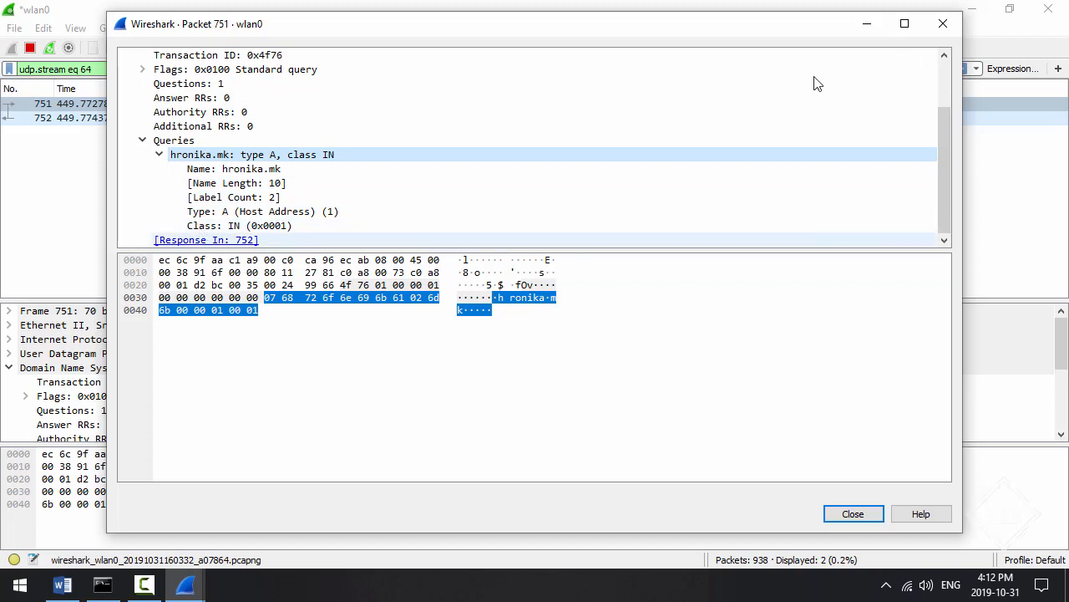
{"action": "left_click", "coordinate": [943, 24]}
Examine the hronika.mk answer record in the DNS response packet 752, close its window and clear the display filter.
{"action": "double_click", "coordinate": [415, 120]}
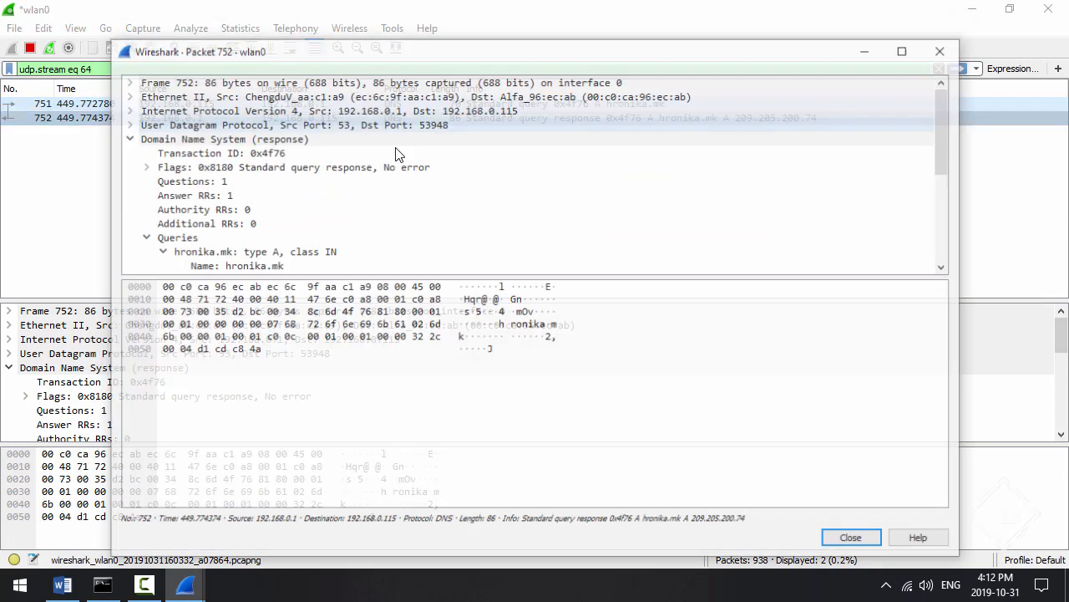
{"action": "scroll", "coordinate": [255, 262], "scroll_direction": "down", "scroll_amount": 2}
{"action": "scroll", "coordinate": [254, 261], "scroll_direction": "down", "scroll_amount": 1}
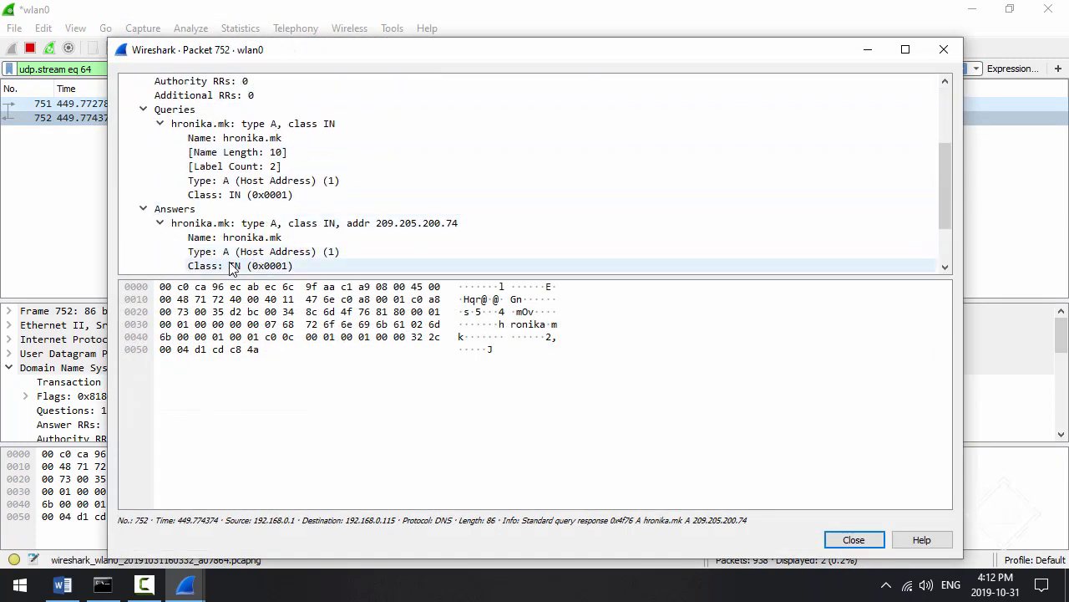
{"action": "scroll", "coordinate": [167, 224], "scroll_direction": "down", "scroll_amount": 1}
{"action": "left_click", "coordinate": [227, 180]}
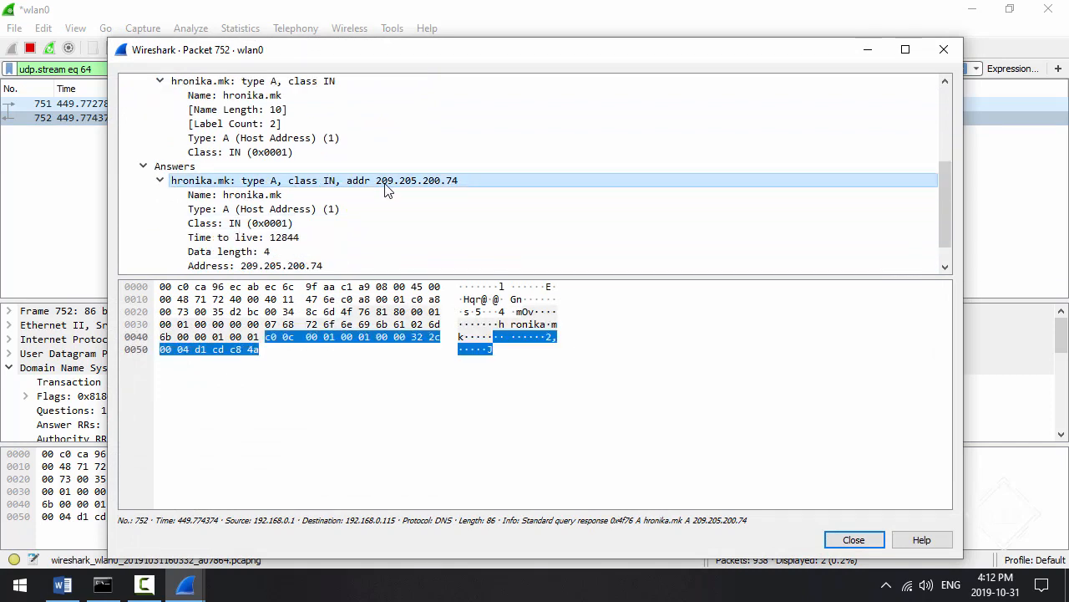
{"action": "left_click", "coordinate": [944, 50]}
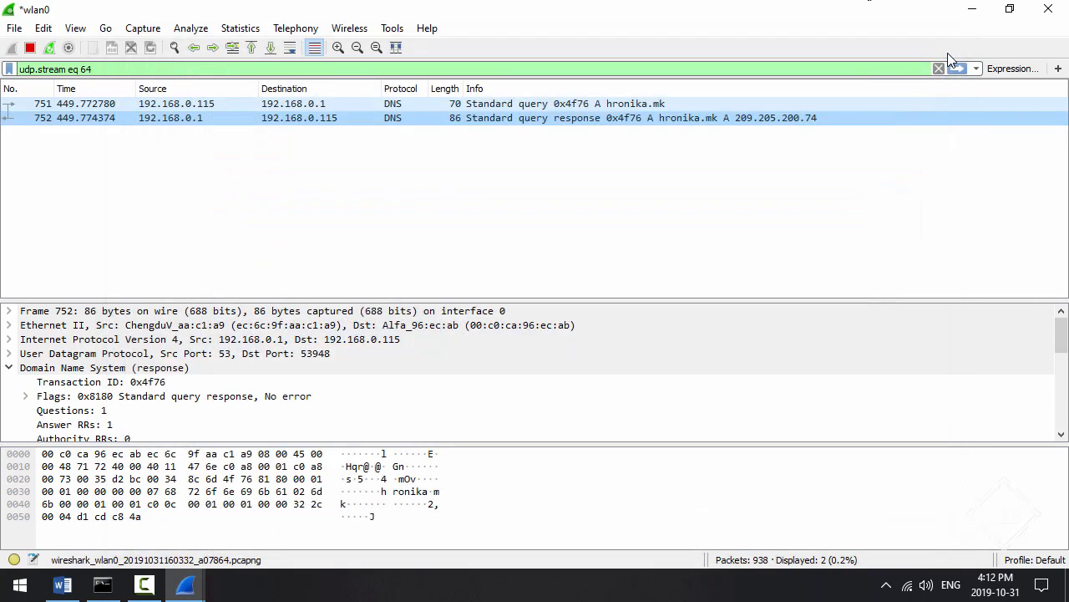
{"action": "left_click", "coordinate": [939, 68]}
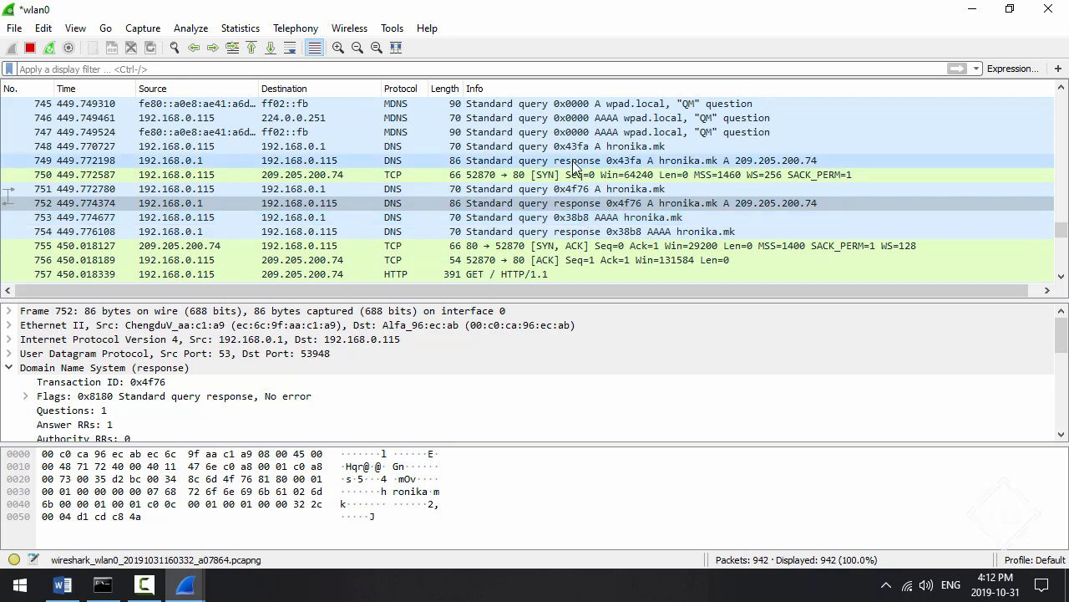
Go through the SYN, SYN-ACK and ACK packets of the port 52870 TCP handshake with the web server.
{"action": "left_click", "coordinate": [574, 175]}
{"action": "left_click", "coordinate": [568, 246]}
{"action": "left_click", "coordinate": [564, 260]}
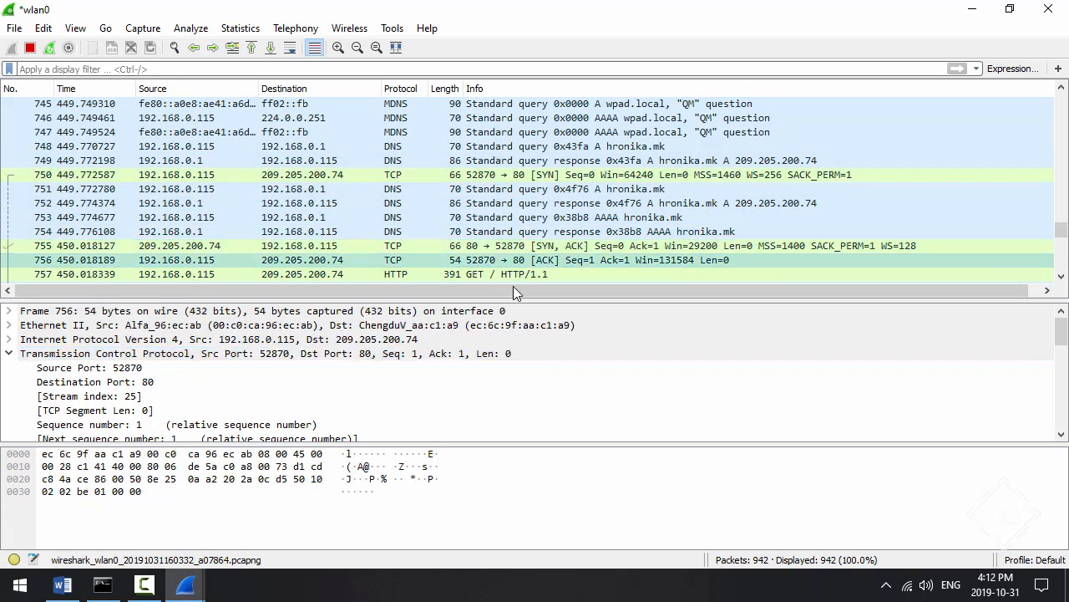
Inspect the HTTP GET request in packet 757 and the 200 OK response in packet 763.
{"action": "scroll", "coordinate": [564, 260], "scroll_direction": "down", "scroll_amount": 1}
{"action": "left_click", "coordinate": [528, 234]}
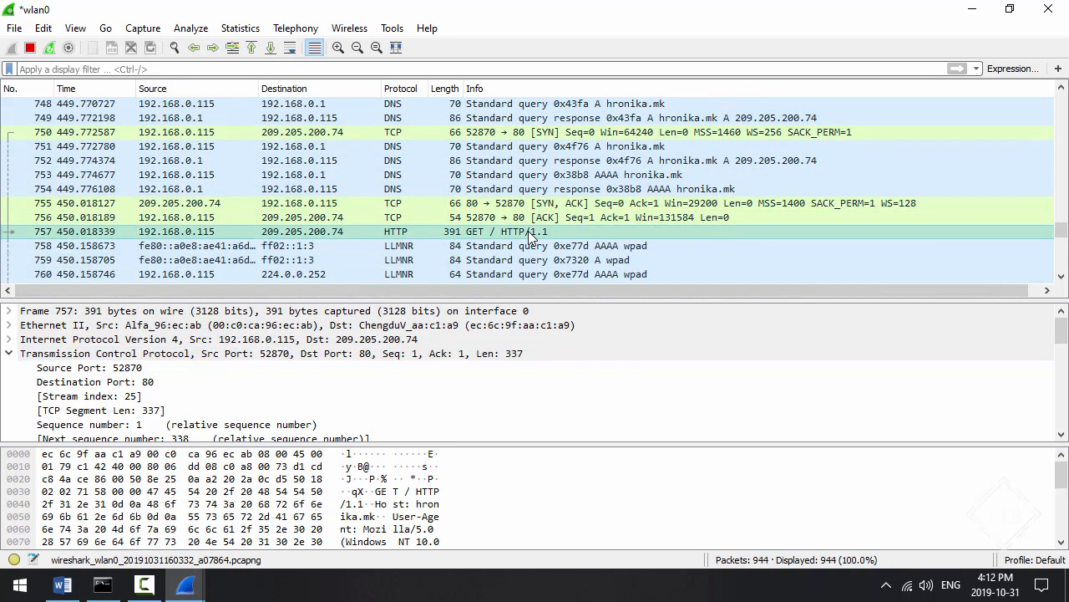
{"action": "scroll", "coordinate": [529, 237], "scroll_direction": "down", "scroll_amount": 2}
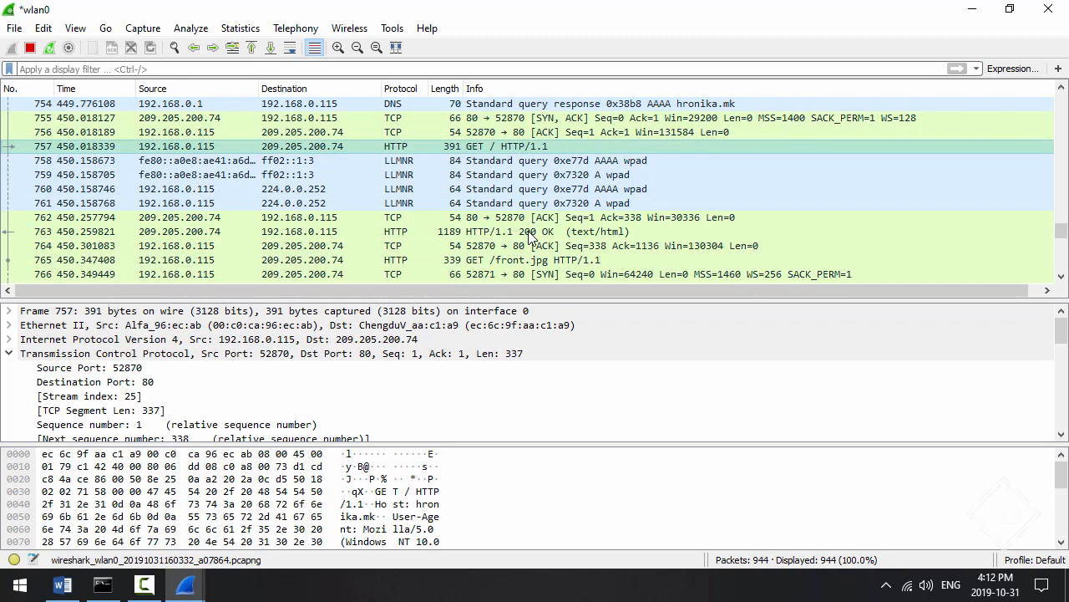
{"action": "left_click", "coordinate": [518, 235]}
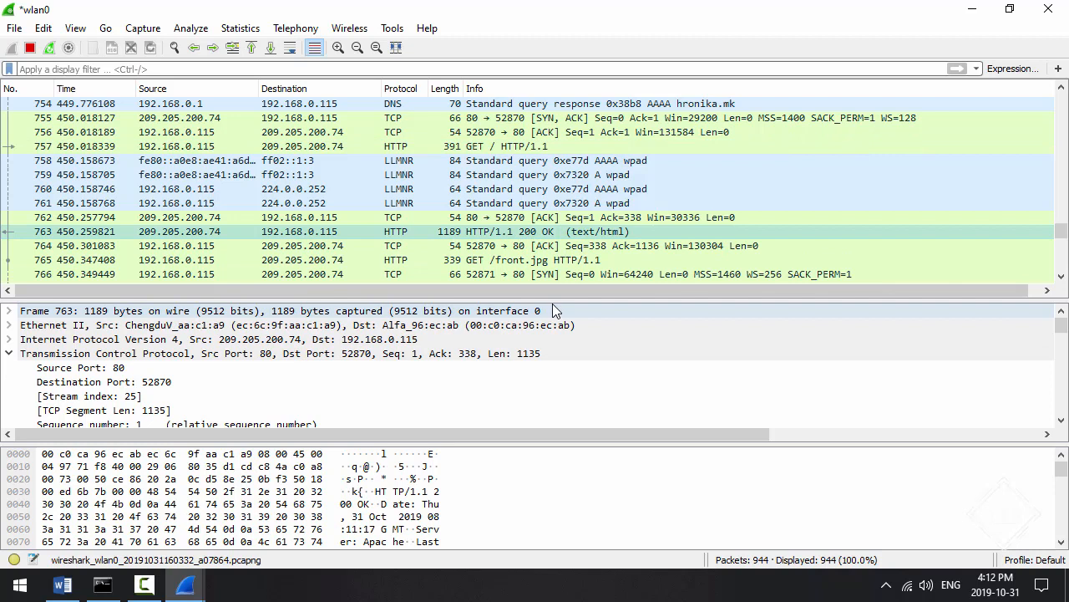
Open the HTTP response packet 763 in its own window and read the HTML in its line-based text data.
{"action": "right_click", "coordinate": [549, 232]}
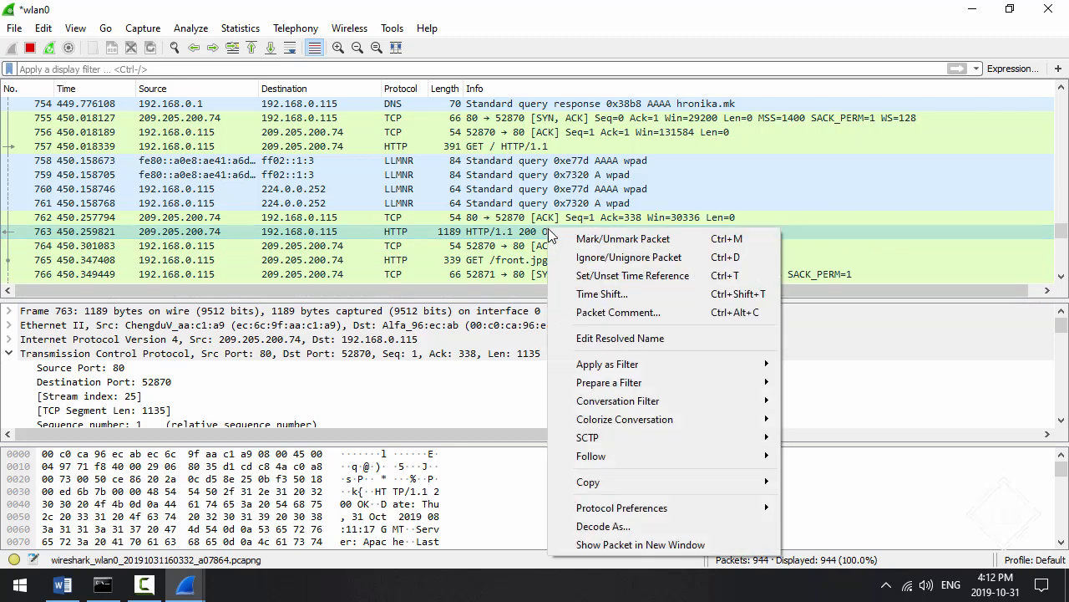
{"action": "left_click", "coordinate": [495, 234]}
{"action": "double_click", "coordinate": [495, 234]}
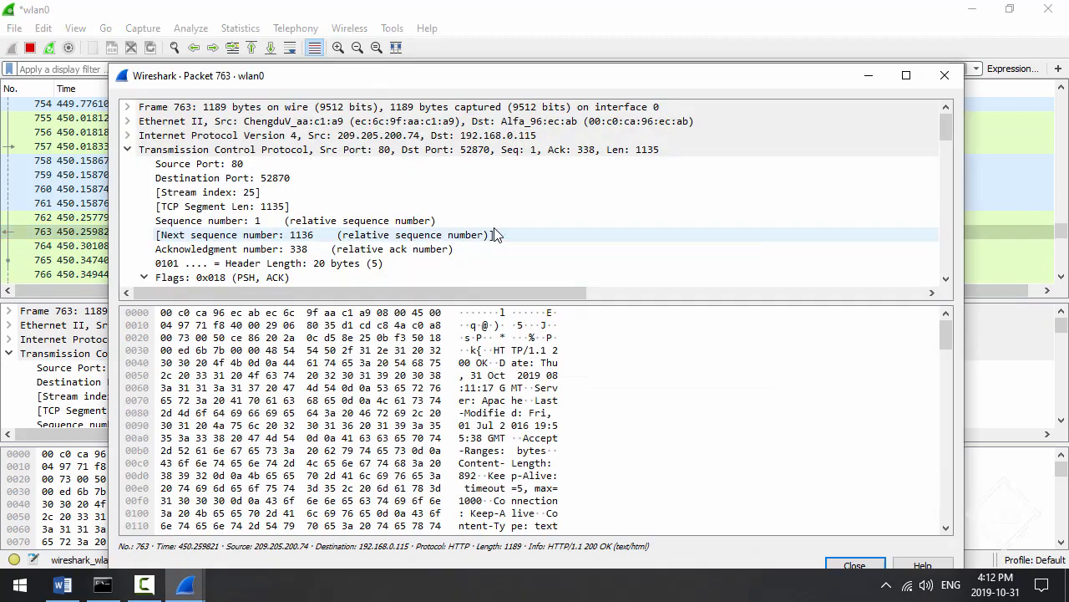
{"action": "scroll", "coordinate": [479, 209], "scroll_direction": "down", "scroll_amount": 6}
{"action": "scroll", "coordinate": [341, 197], "scroll_direction": "down", "scroll_amount": 7}
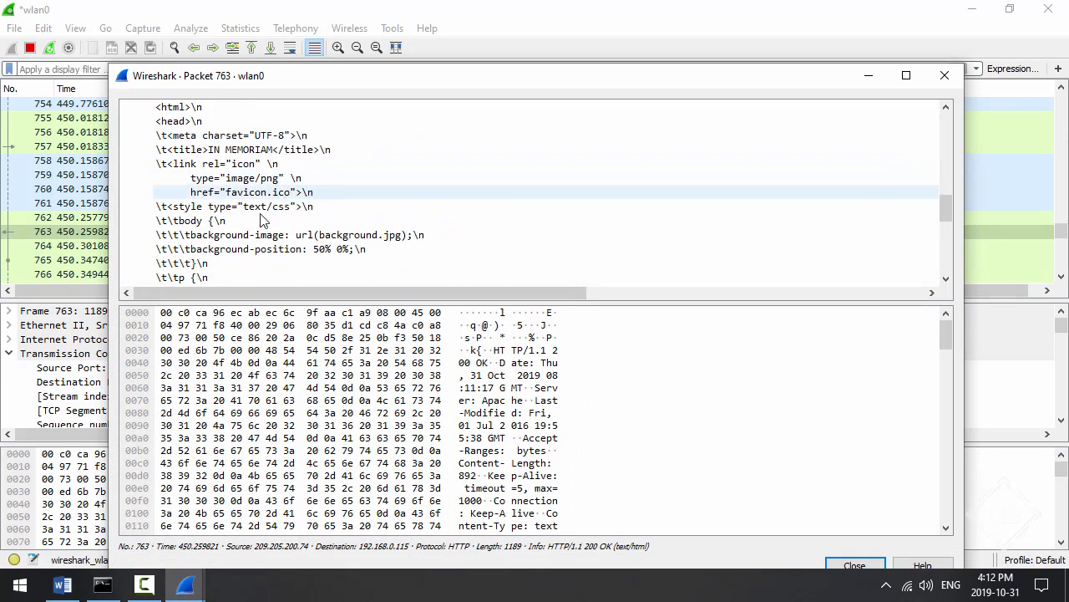
{"action": "scroll", "coordinate": [250, 222], "scroll_direction": "up", "scroll_amount": 4}
{"action": "scroll", "coordinate": [167, 234], "scroll_direction": "down", "scroll_amount": 1}
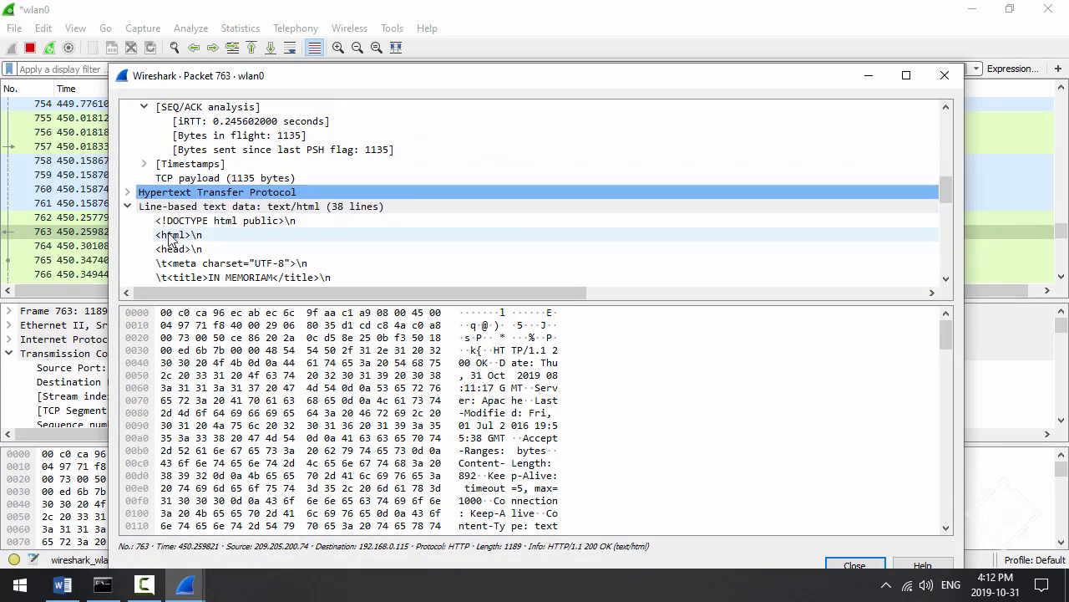
{"action": "left_click", "coordinate": [173, 221]}
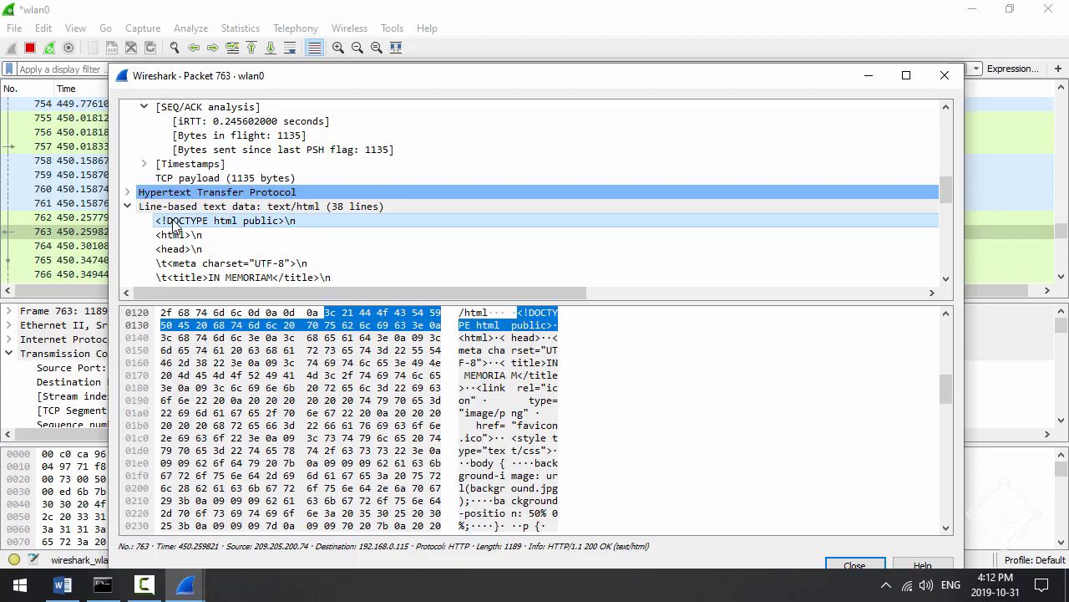
{"action": "scroll", "coordinate": [173, 226], "scroll_direction": "down", "scroll_amount": 1}
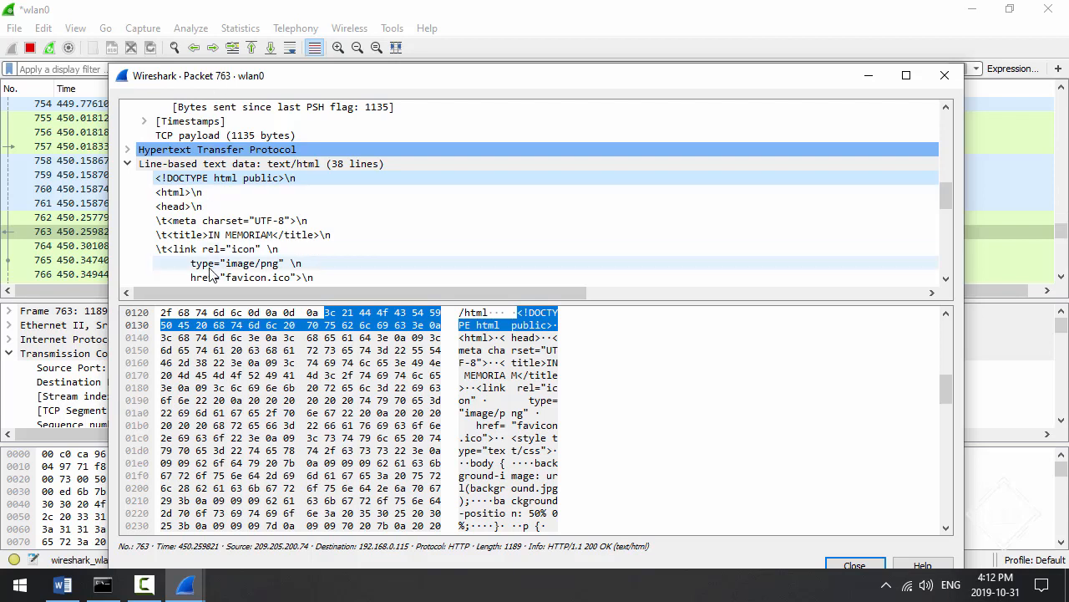
Collapse the line-based text data section in the packet 763 window, maximize the window and close it.
{"action": "double_click", "coordinate": [243, 164]}
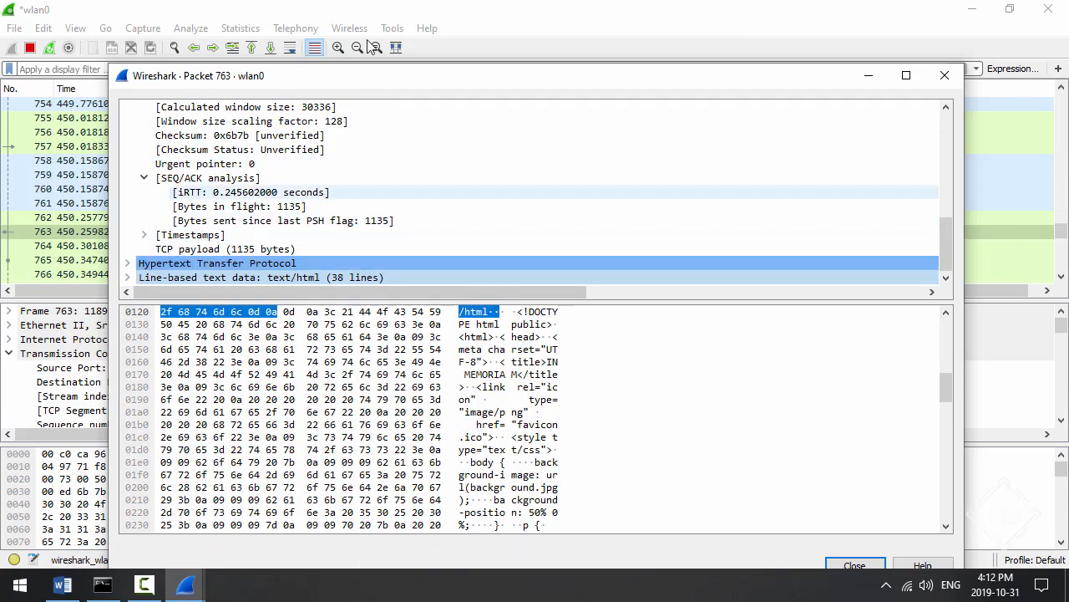
{"action": "double_click", "coordinate": [356, 78]}
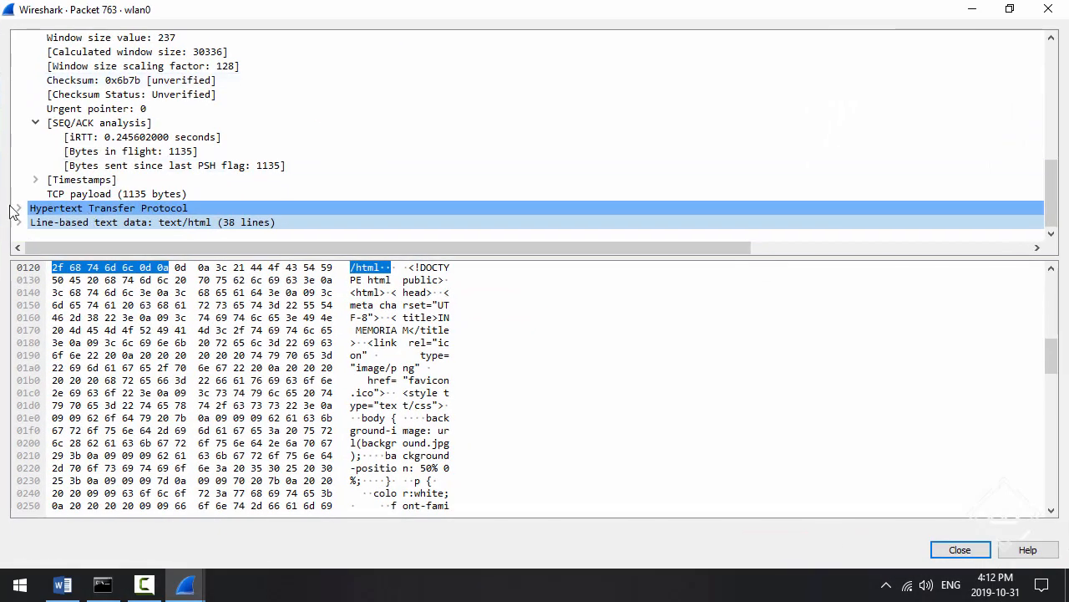
{"action": "left_click", "coordinate": [18, 222]}
{"action": "key", "text": "Escape"}
{"action": "right_click", "coordinate": [525, 231]}
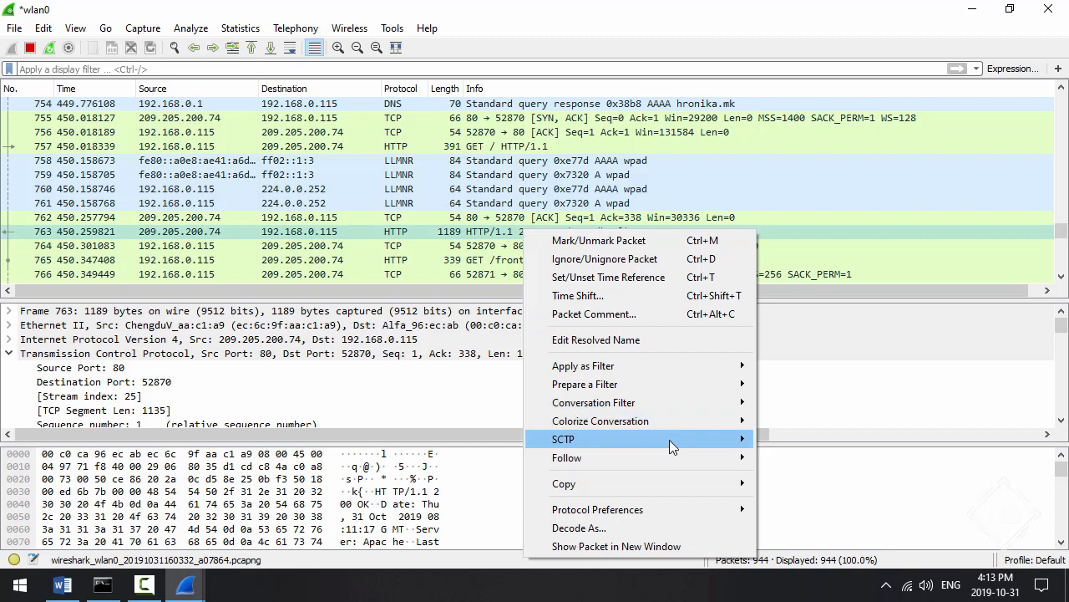
{"action": "left_click", "coordinate": [348, 15]}
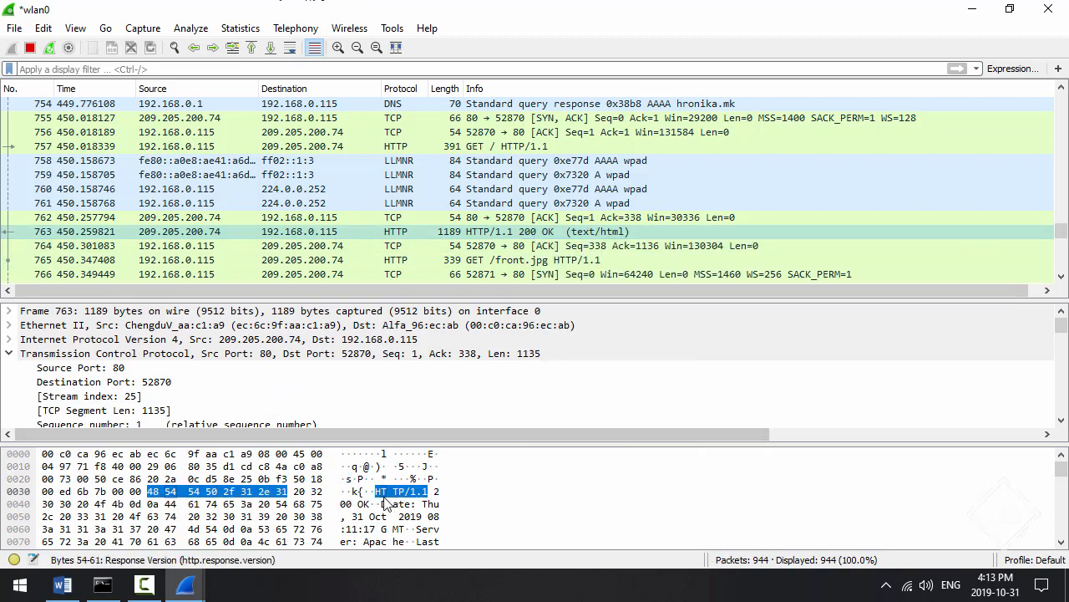
Export the bytes of packet 763's line-based text data to the Desktop as index.html.
{"action": "left_click", "coordinate": [9, 353]}
{"action": "left_click", "coordinate": [81, 382]}
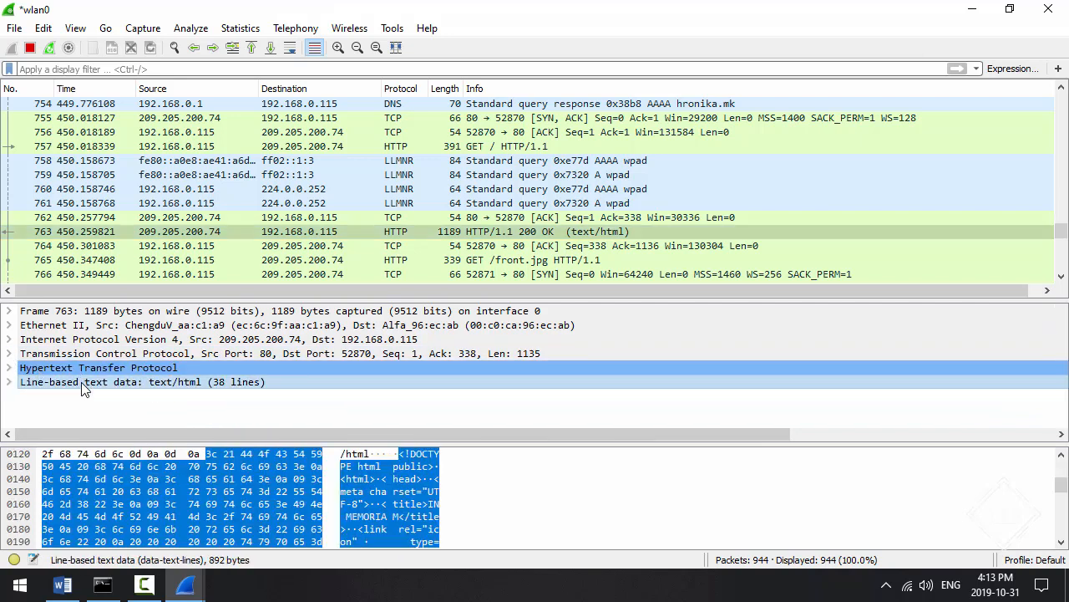
{"action": "right_click", "coordinate": [81, 383]}
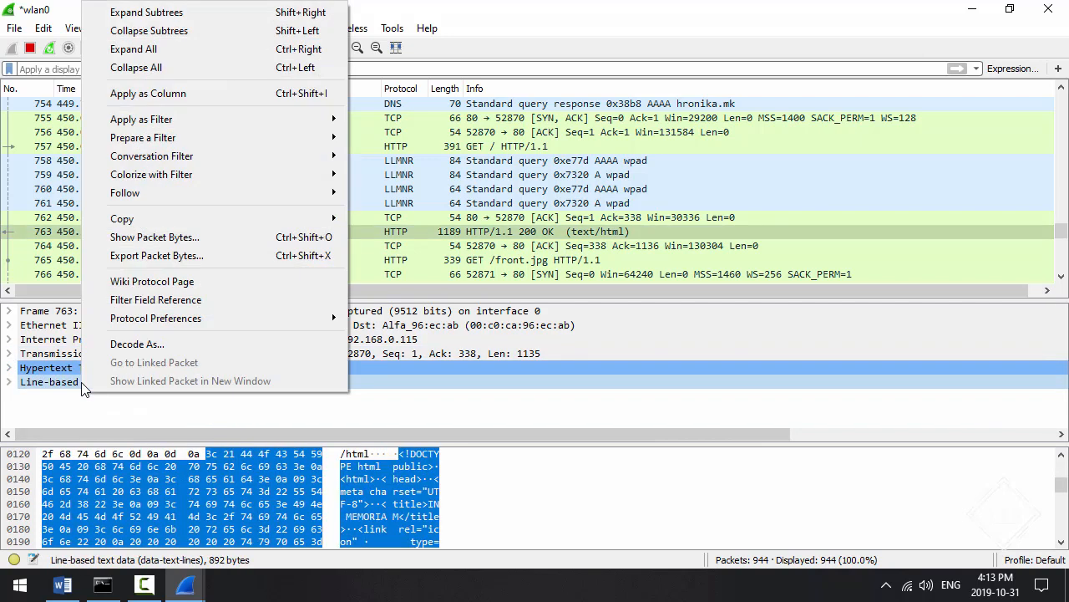
{"action": "left_click", "coordinate": [212, 256]}
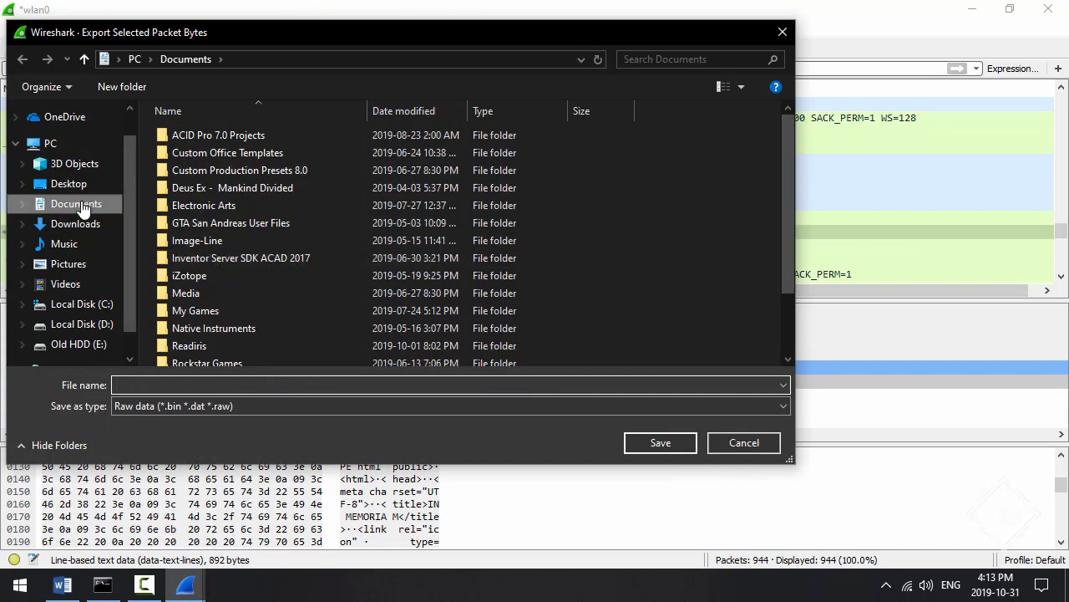
{"action": "left_click", "coordinate": [68, 185]}
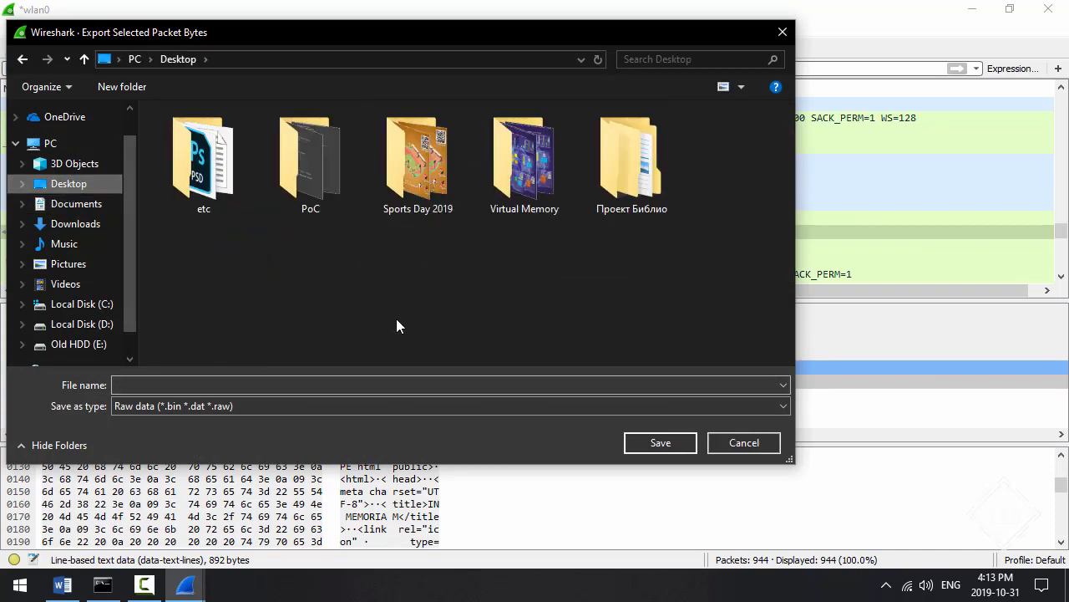
{"action": "scroll", "coordinate": [396, 318], "scroll_direction": "down", "scroll_amount": 3}
{"action": "scroll", "coordinate": [394, 317], "scroll_direction": "down", "scroll_amount": 2}
{"action": "left_click", "coordinate": [222, 384]}
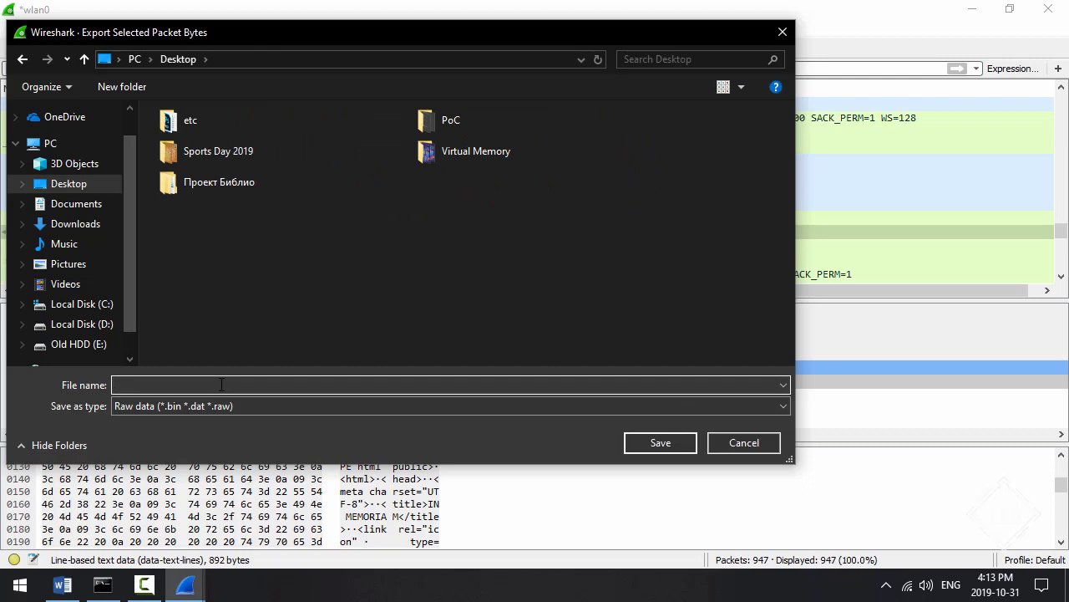
{"action": "type", "text": "infdex.html"}
{"action": "key", "text": "Return"}
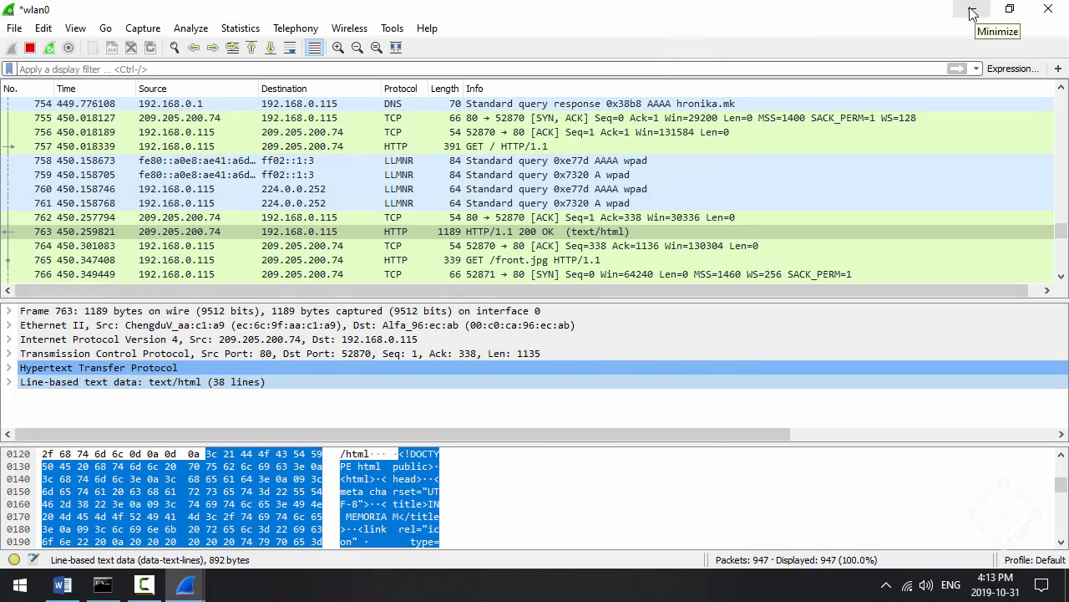
Launch Waterfox, view the exported index.html from the desktop in it and close the browser.
{"action": "left_click", "coordinate": [971, 13]}
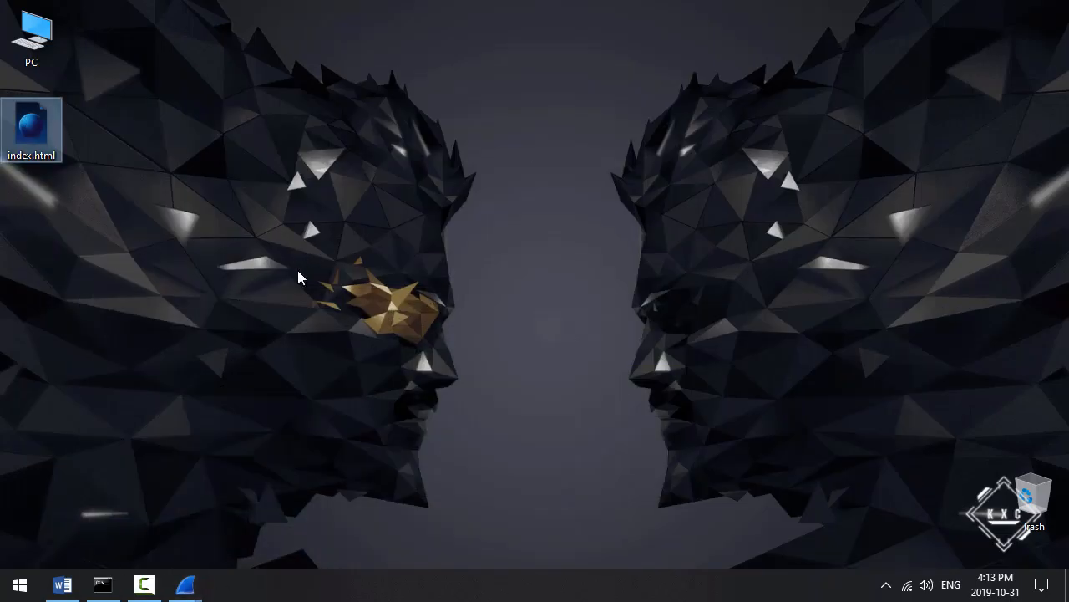
{"action": "key", "text": "super"}
{"action": "type", "text": "wat"}
{"action": "key", "text": "Return"}
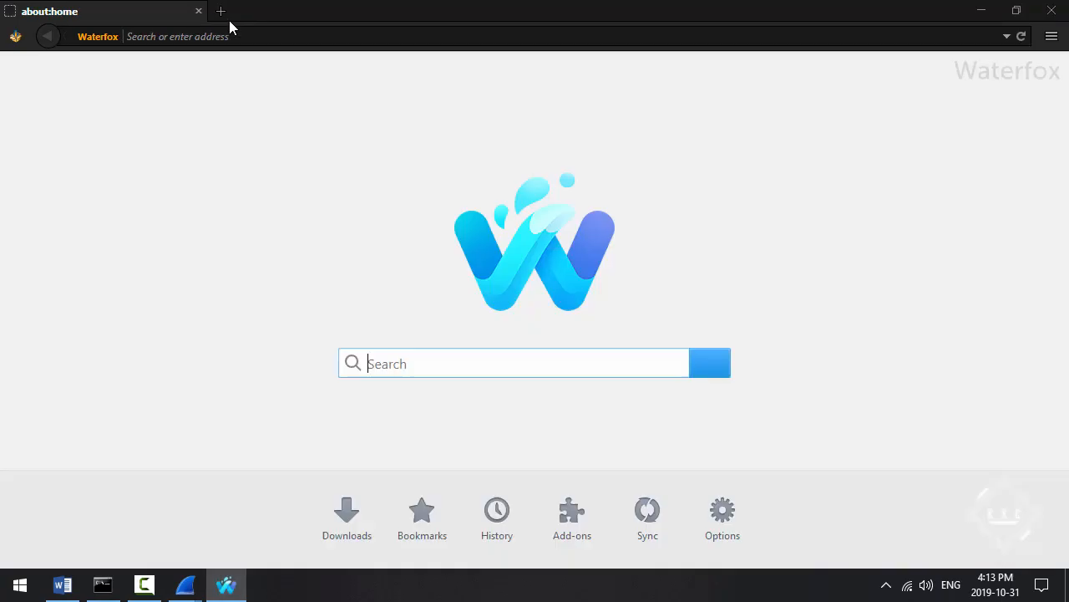
{"action": "left_click_drag", "start_coordinate": [229, 20], "coordinate": [442, 40]}
{"action": "left_click_drag", "start_coordinate": [35, 125], "coordinate": [424, 206]}
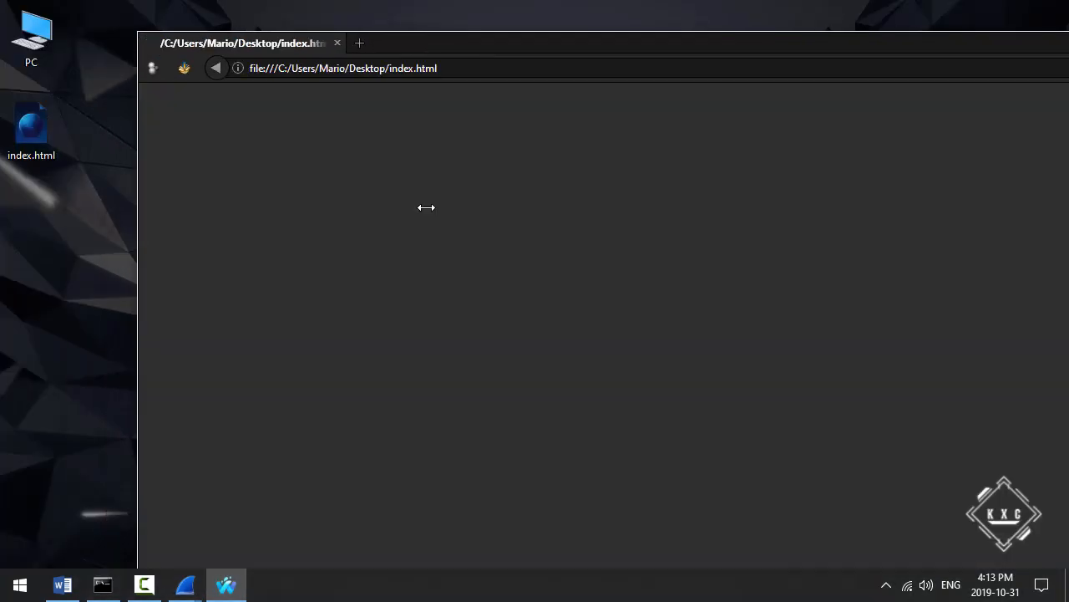
{"action": "double_click", "coordinate": [437, 39]}
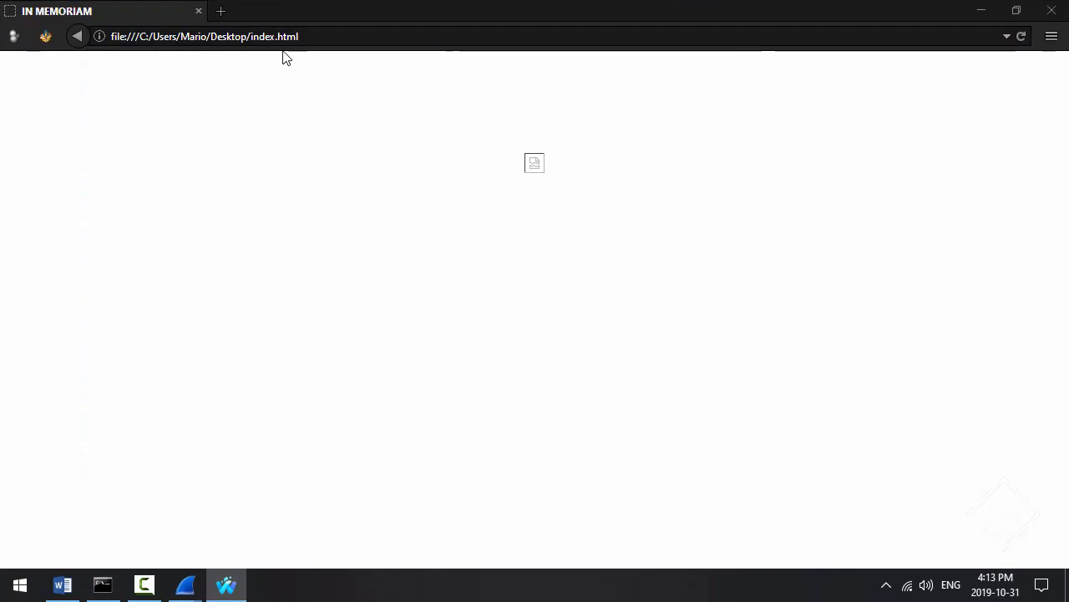
{"action": "left_click", "coordinate": [1060, 8]}
{"action": "right_click", "coordinate": [38, 140]}
{"action": "left_click", "coordinate": [112, 172]}
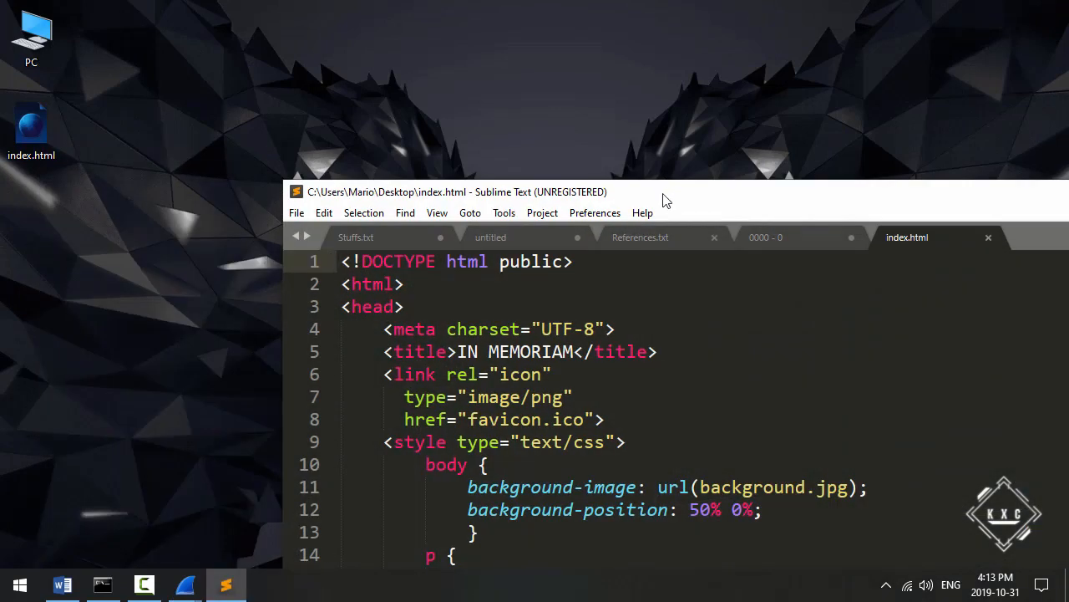
{"action": "double_click", "coordinate": [668, 186]}
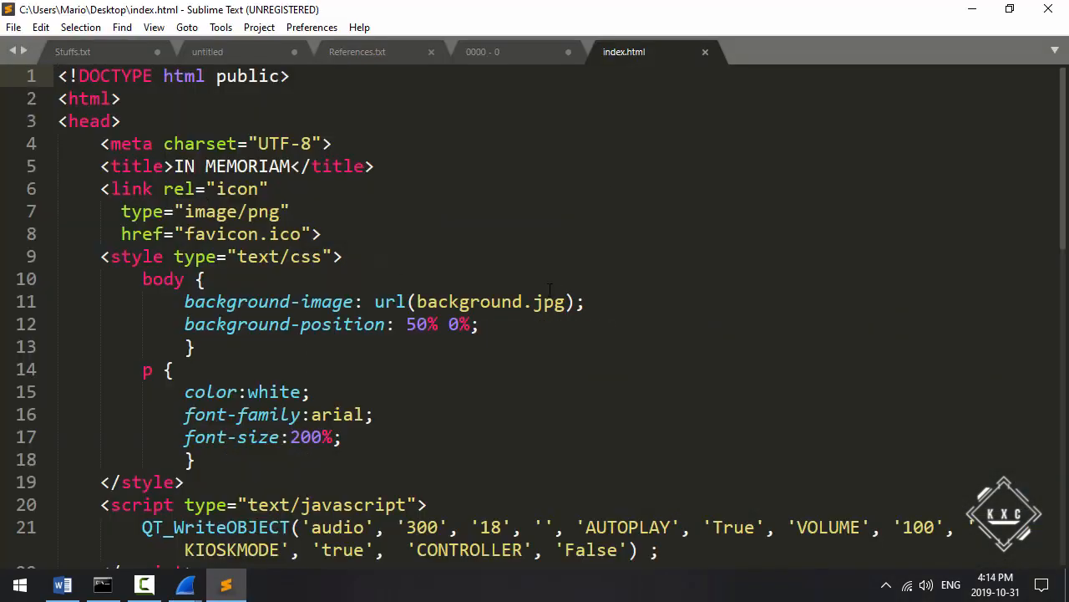
{"action": "left_click", "coordinate": [417, 302]}
{"action": "type", "text": "http://hronika.mk/"}
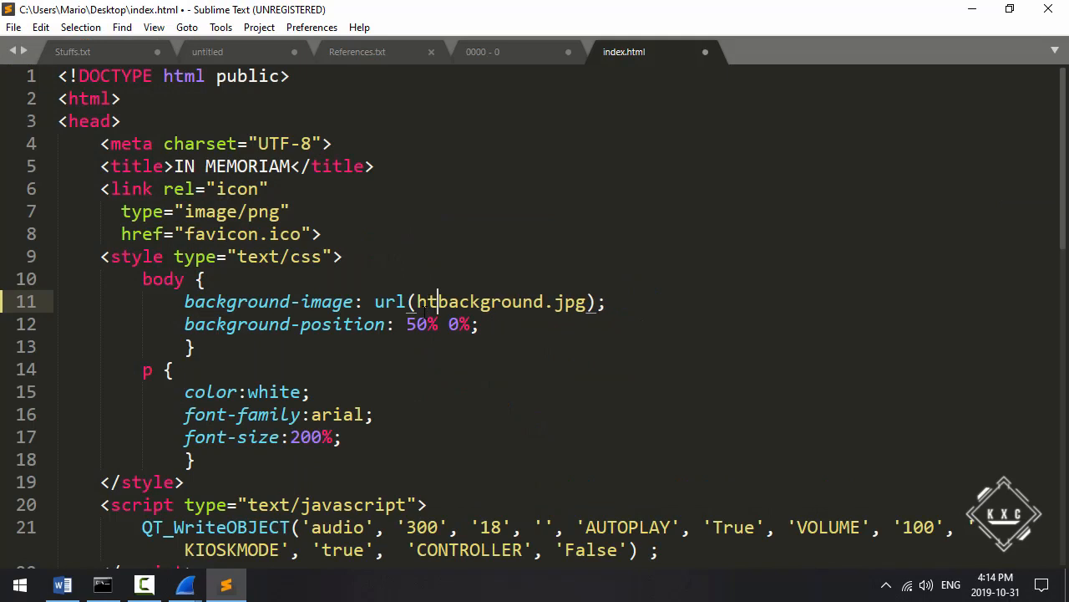
{"action": "key", "text": "ctrl+s"}
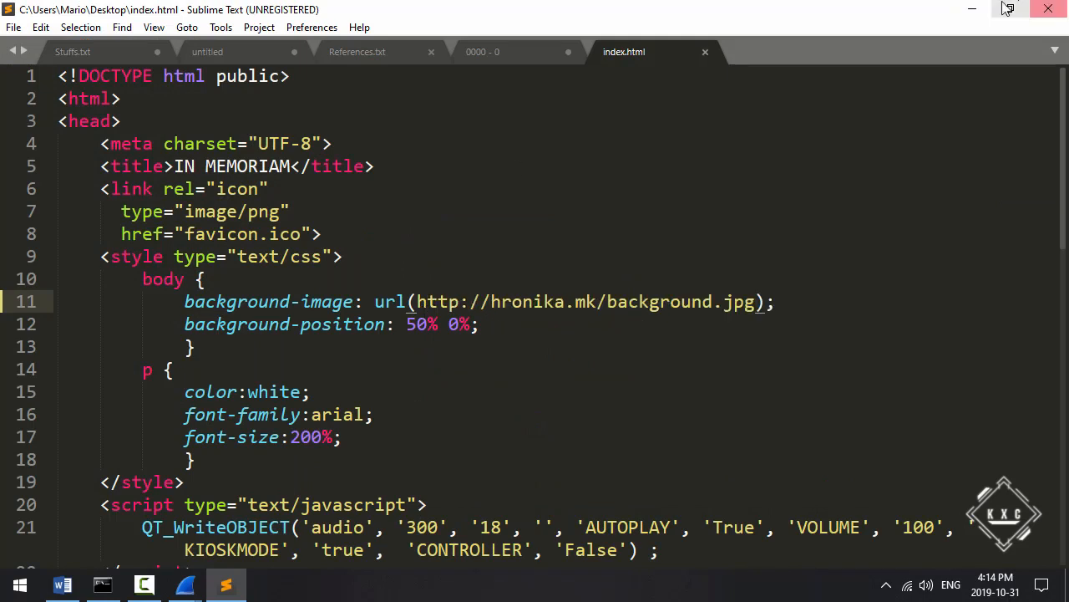
View the edited index.html in the browser and close it.
{"action": "left_click", "coordinate": [970, 10]}
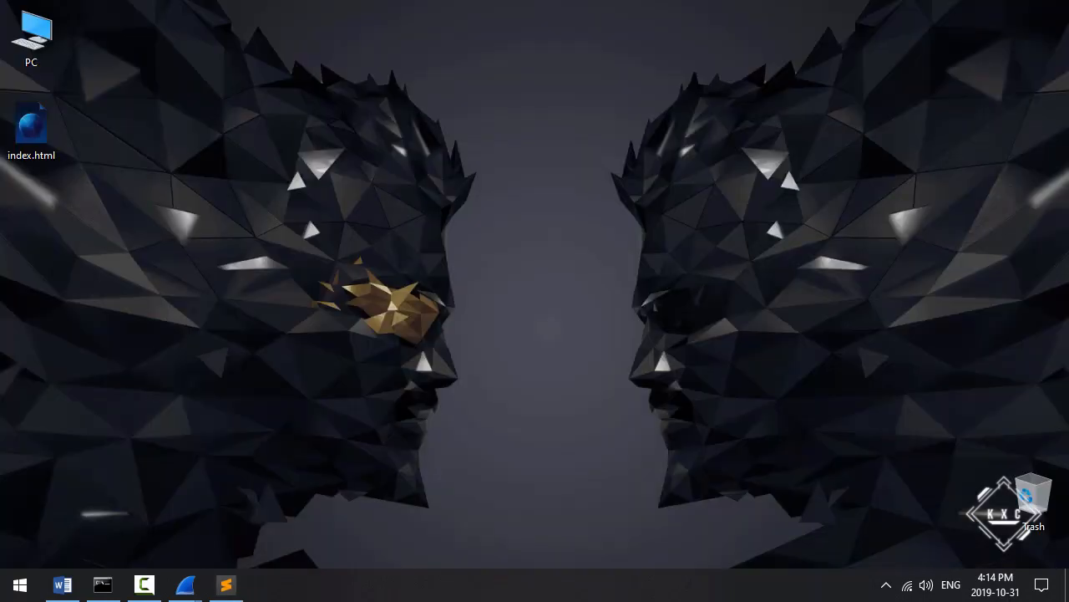
{"action": "double_click", "coordinate": [35, 131]}
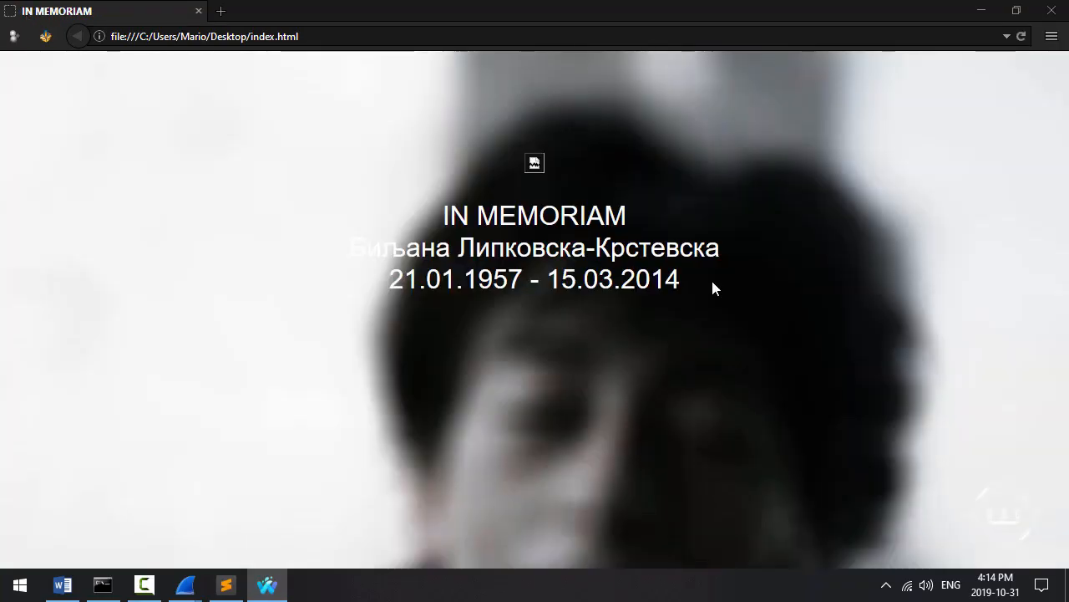
{"action": "left_click", "coordinate": [1051, 10]}
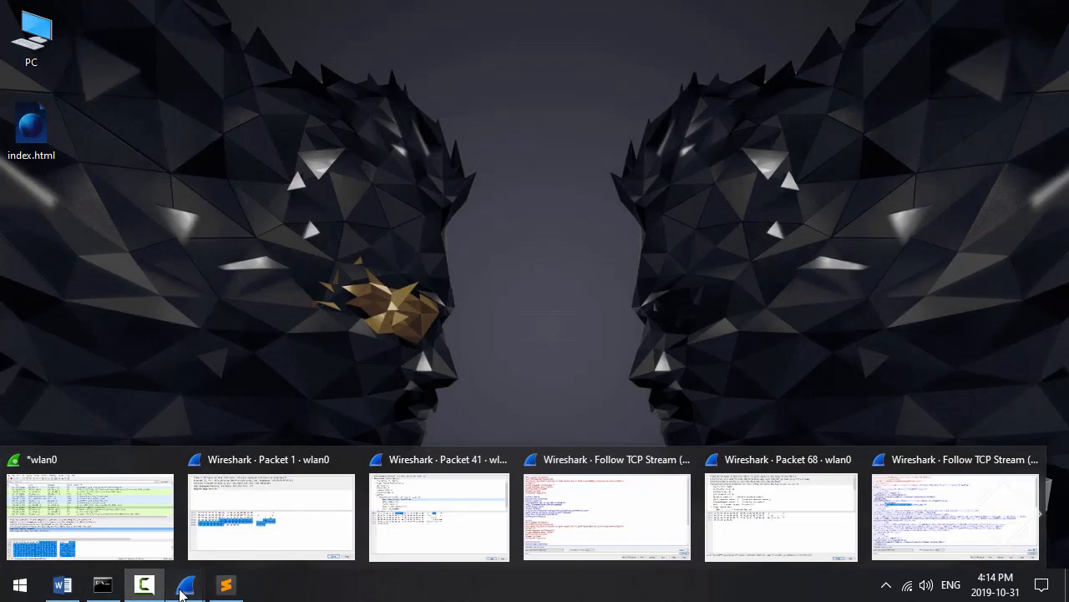
Switch to Wireshark, close the leftover packet and TCP stream windows and return to the main wlan0 capture.
{"action": "left_click", "coordinate": [178, 590]}
{"action": "mouse_move", "coordinate": [356, 461]}
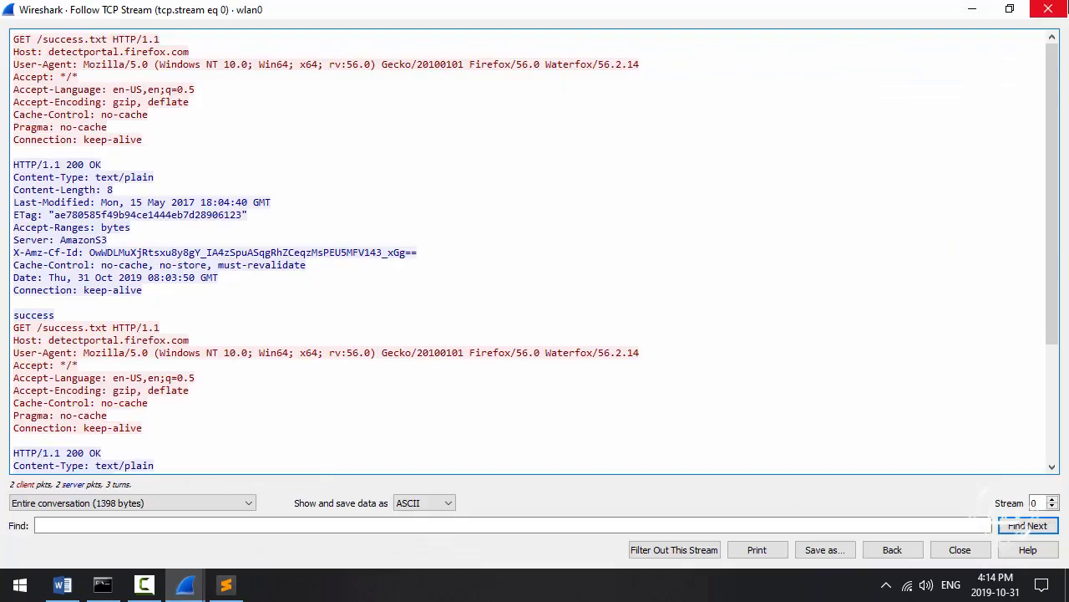
{"action": "left_click", "coordinate": [1051, 7]}
{"action": "mouse_move", "coordinate": [185, 583]}
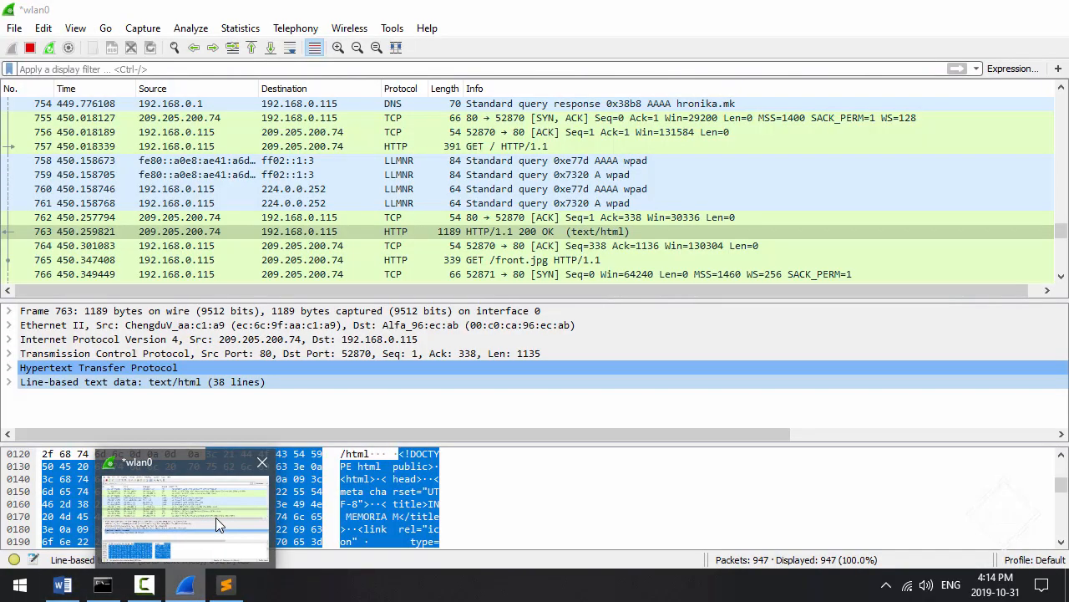
{"action": "left_click", "coordinate": [209, 531]}
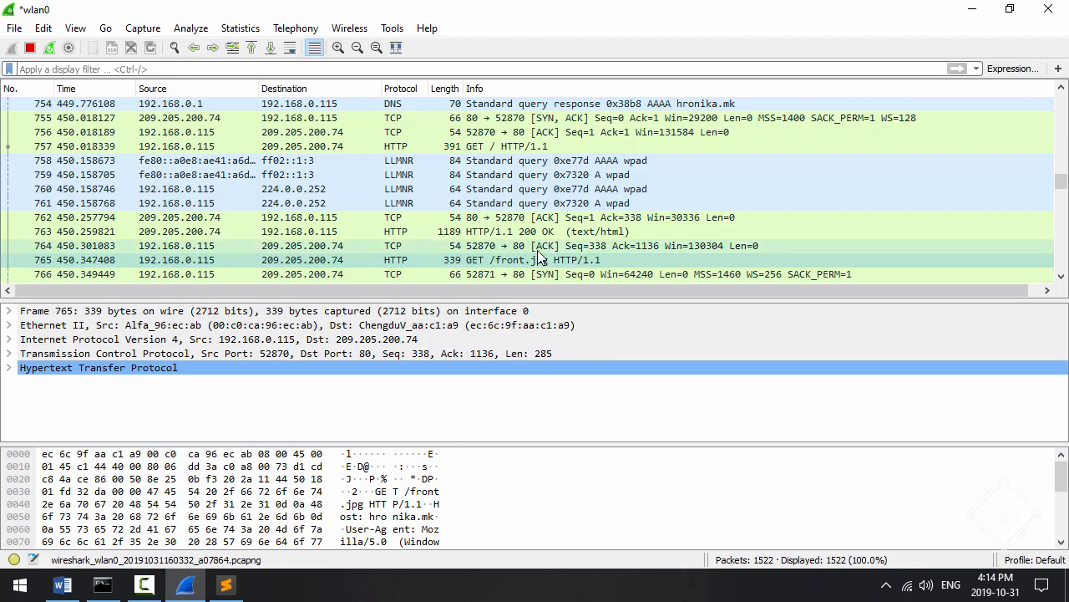
Go through the packets following response 763, examining the GET requests for front.jpg, background.jpg and favicon.ico and the TCP segments.
{"action": "scroll", "coordinate": [543, 264], "scroll_direction": "down", "scroll_amount": 1}
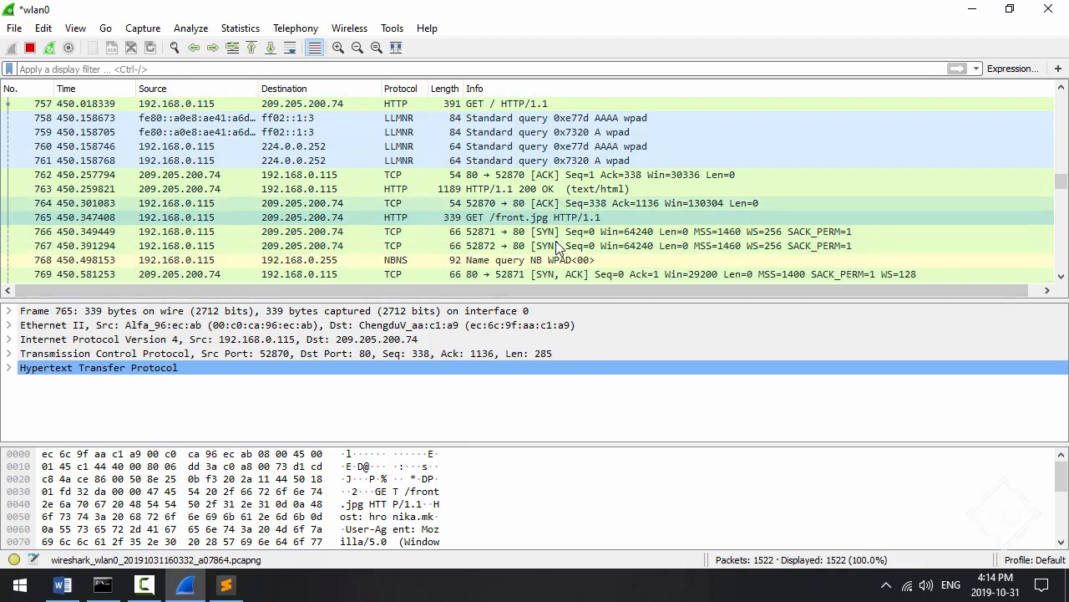
{"action": "left_click", "coordinate": [530, 188]}
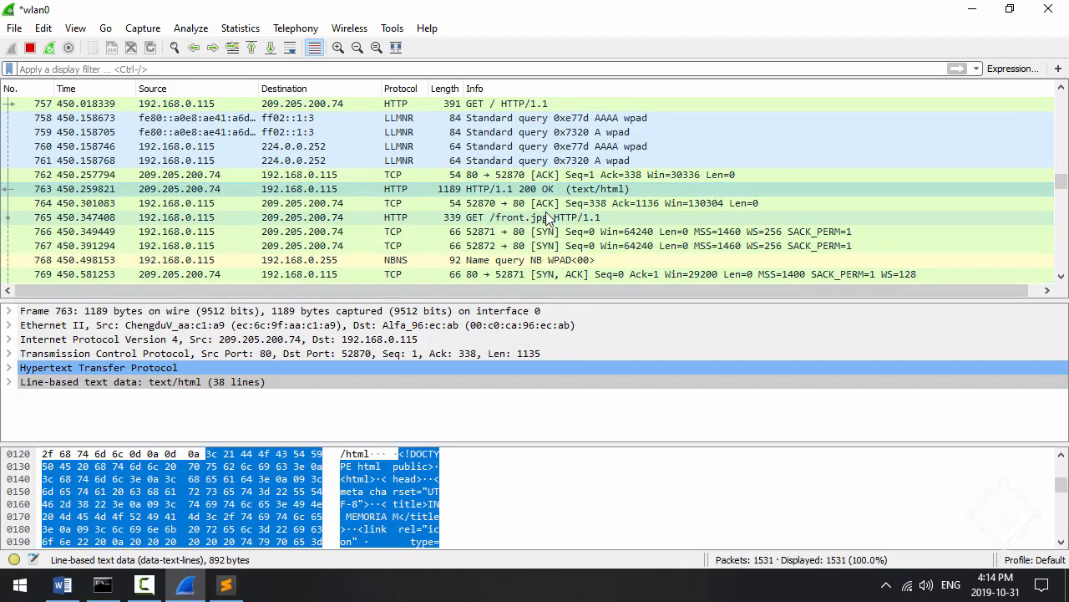
{"action": "scroll", "coordinate": [571, 207], "scroll_direction": "down", "scroll_amount": 1}
{"action": "scroll", "coordinate": [571, 207], "scroll_direction": "down", "scroll_amount": 1}
{"action": "left_click", "coordinate": [562, 218]}
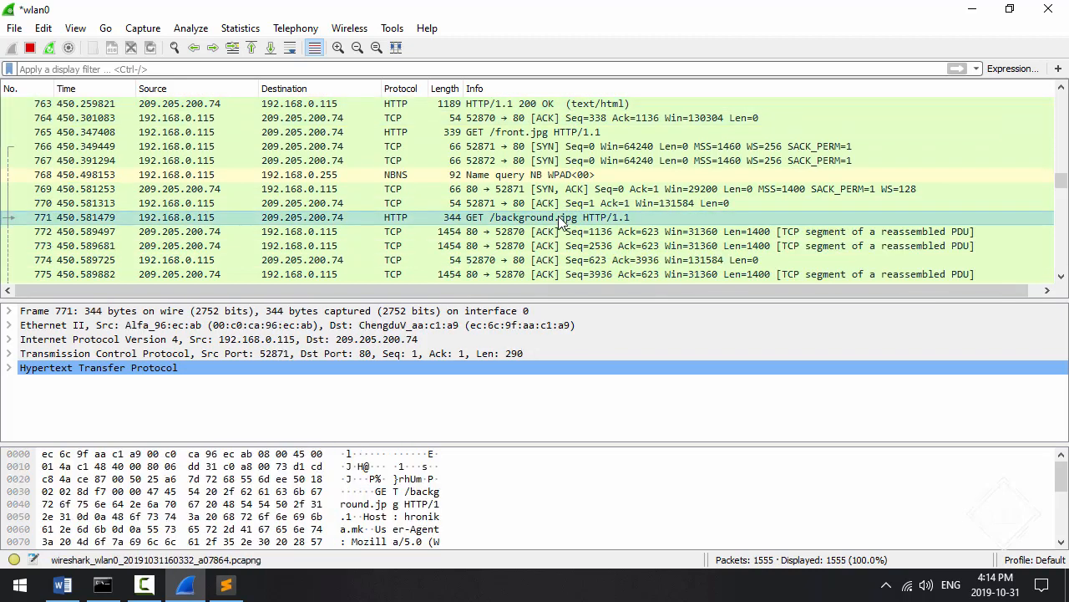
{"action": "scroll", "coordinate": [600, 209], "scroll_direction": "down", "scroll_amount": 6}
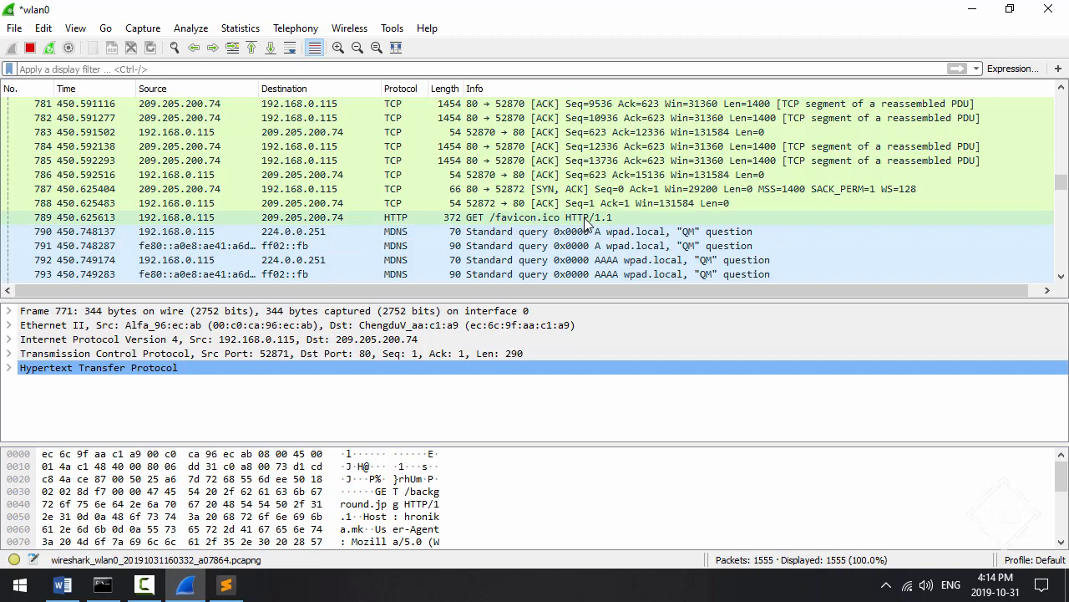
{"action": "scroll", "coordinate": [589, 228], "scroll_direction": "down", "scroll_amount": 3}
{"action": "scroll", "coordinate": [621, 227], "scroll_direction": "down", "scroll_amount": 13}
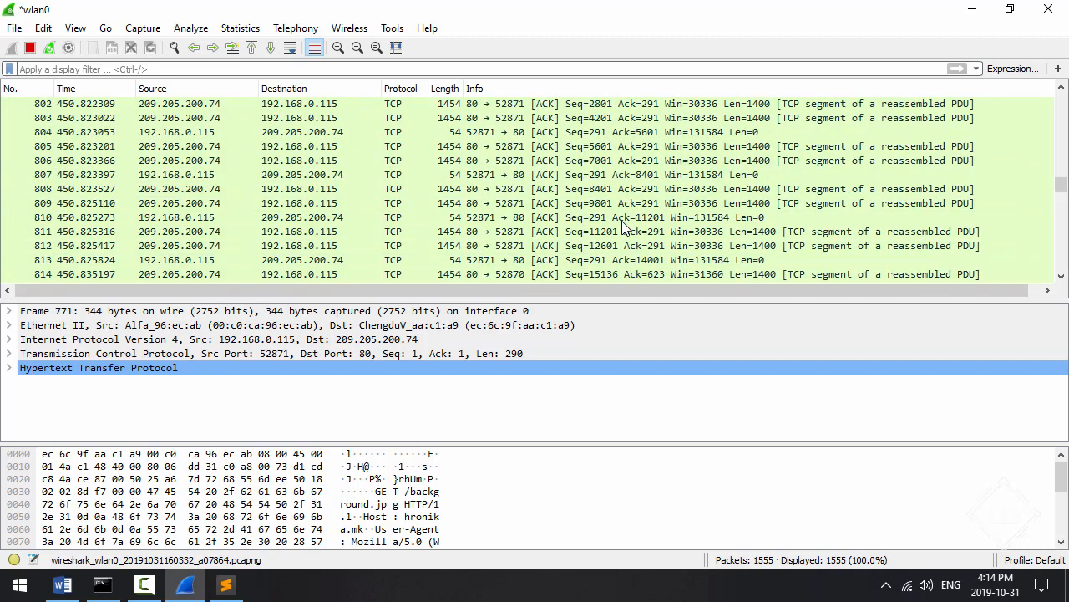
Check the image/x-icon response in packet 846, return to the GET /background.jpg request in packet 771 and follow its HTTP stream.
{"action": "scroll", "coordinate": [622, 228], "scroll_direction": "down", "scroll_amount": 4}
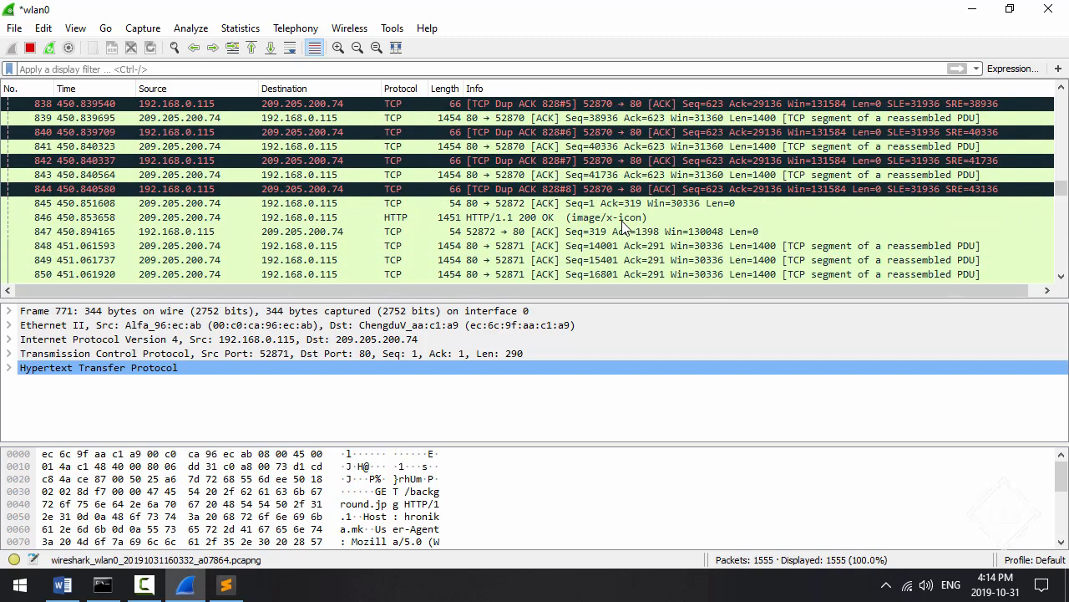
{"action": "left_click", "coordinate": [585, 175]}
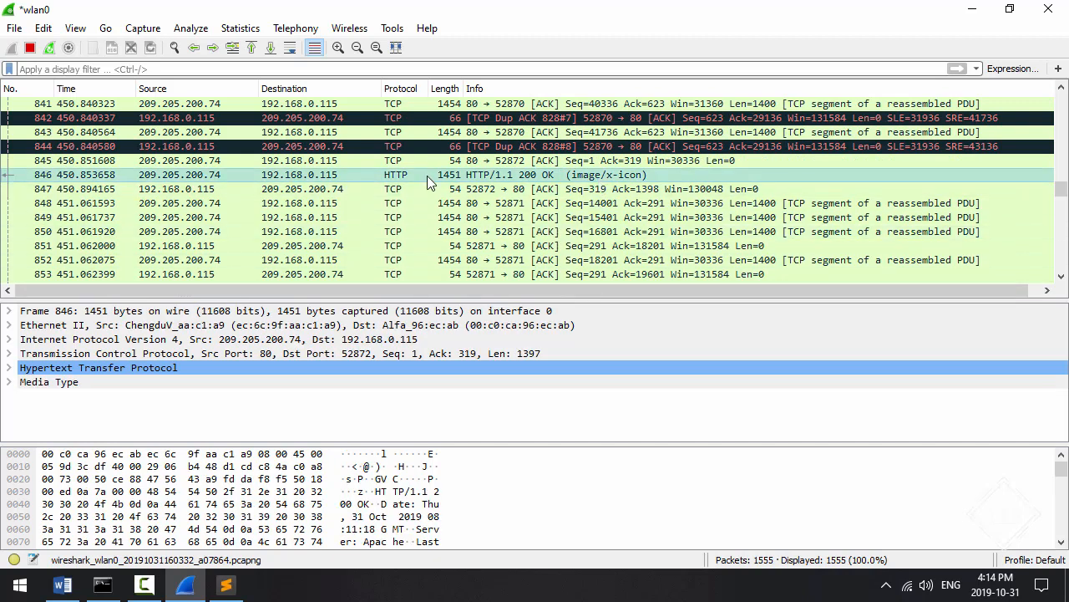
{"action": "scroll", "coordinate": [501, 200], "scroll_direction": "up", "scroll_amount": 20}
{"action": "right_click", "coordinate": [569, 218]}
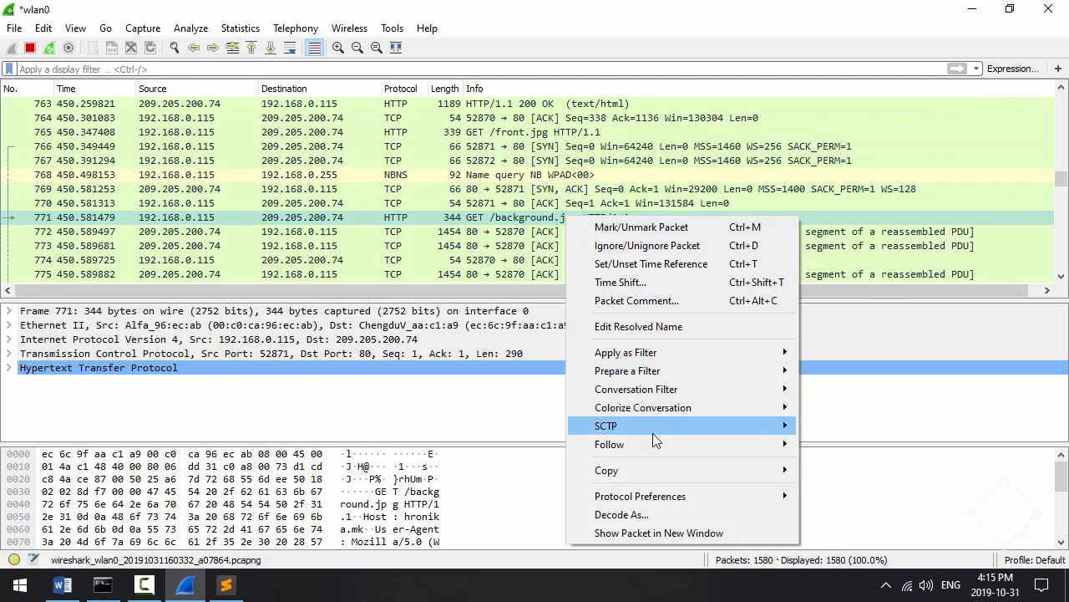
{"action": "mouse_move", "coordinate": [650, 445]}
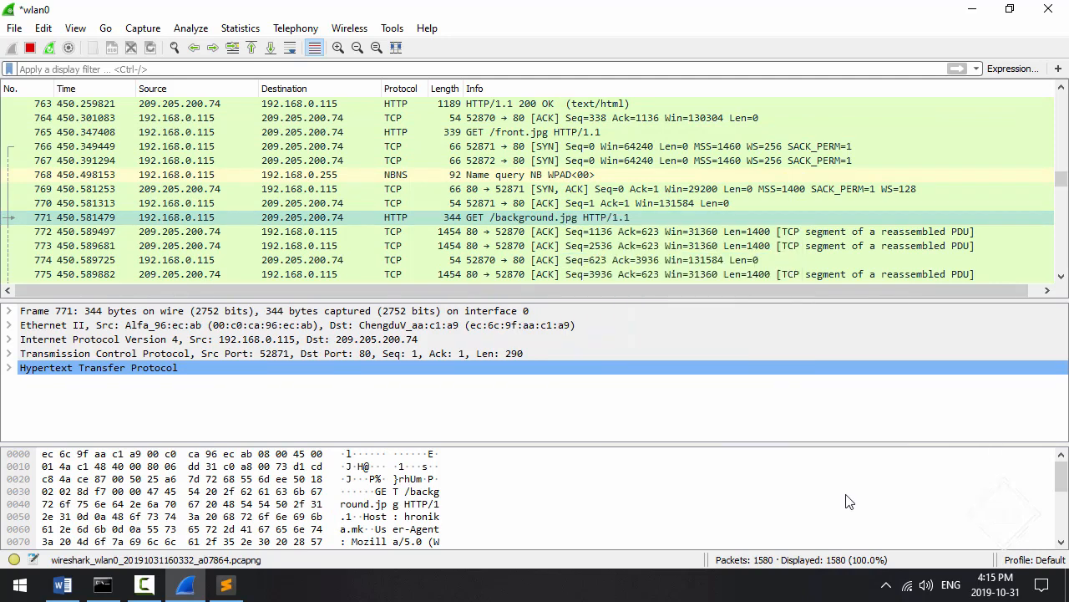
{"action": "left_click", "coordinate": [840, 500]}
Look through the background.jpg HTTP stream, maximize its window, show the data as UTF-8 and highlight the response's Content-Type value.
{"action": "scroll", "coordinate": [229, 160], "scroll_direction": "down", "scroll_amount": 20}
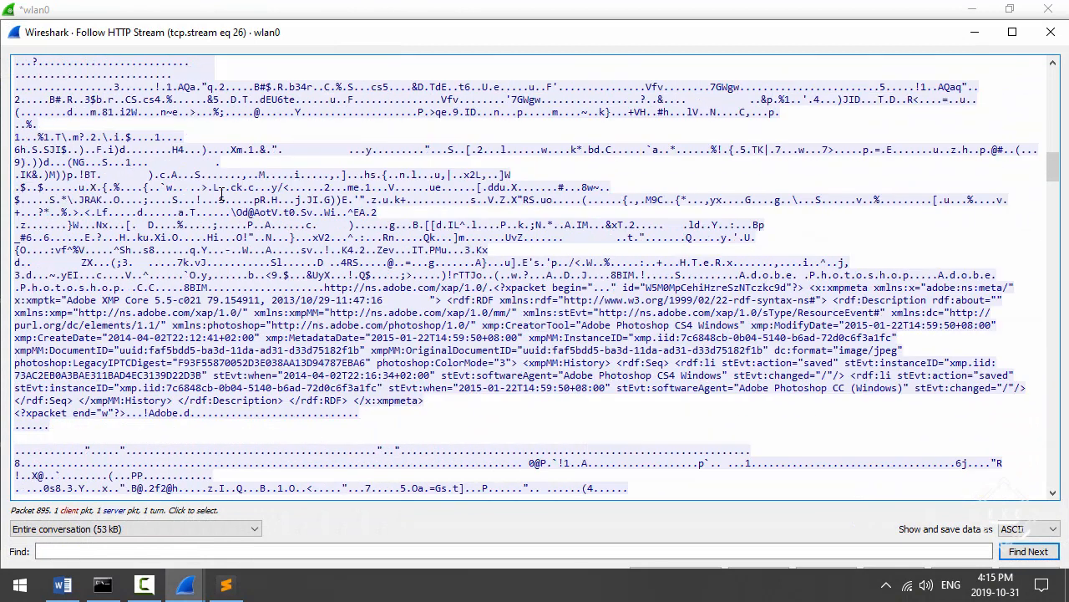
{"action": "scroll", "coordinate": [219, 201], "scroll_direction": "down", "scroll_amount": 10}
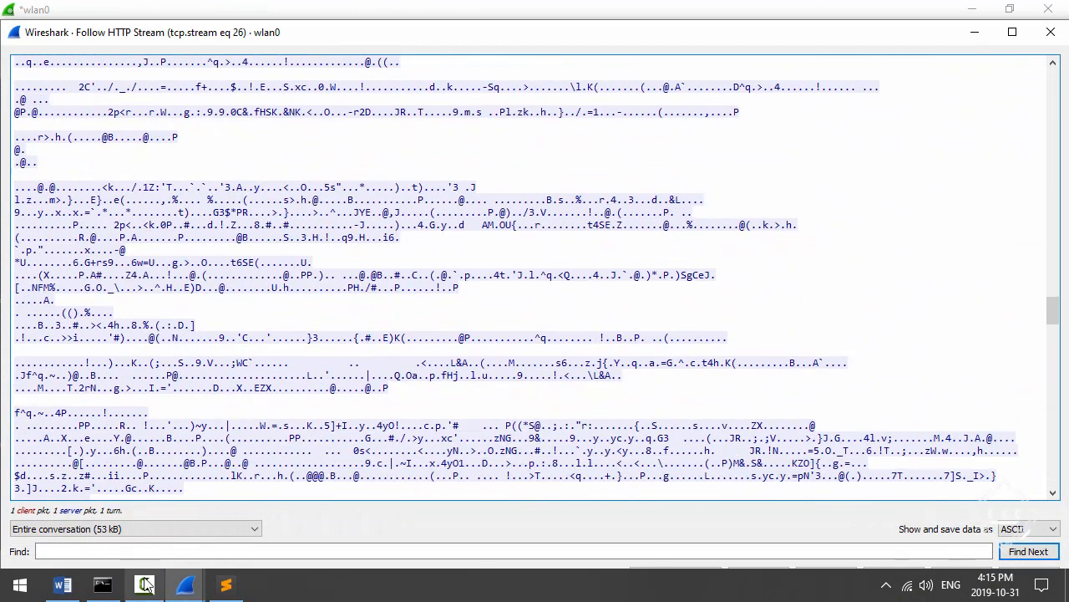
{"action": "left_click_drag", "start_coordinate": [1054, 306], "coordinate": [1056, 294]}
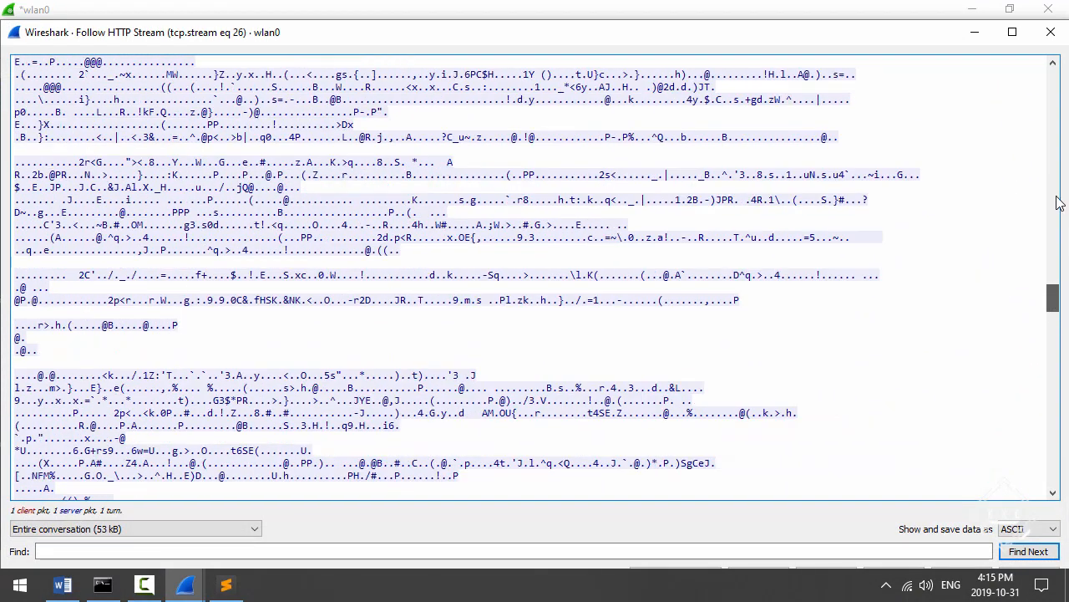
{"action": "left_click", "coordinate": [1011, 35]}
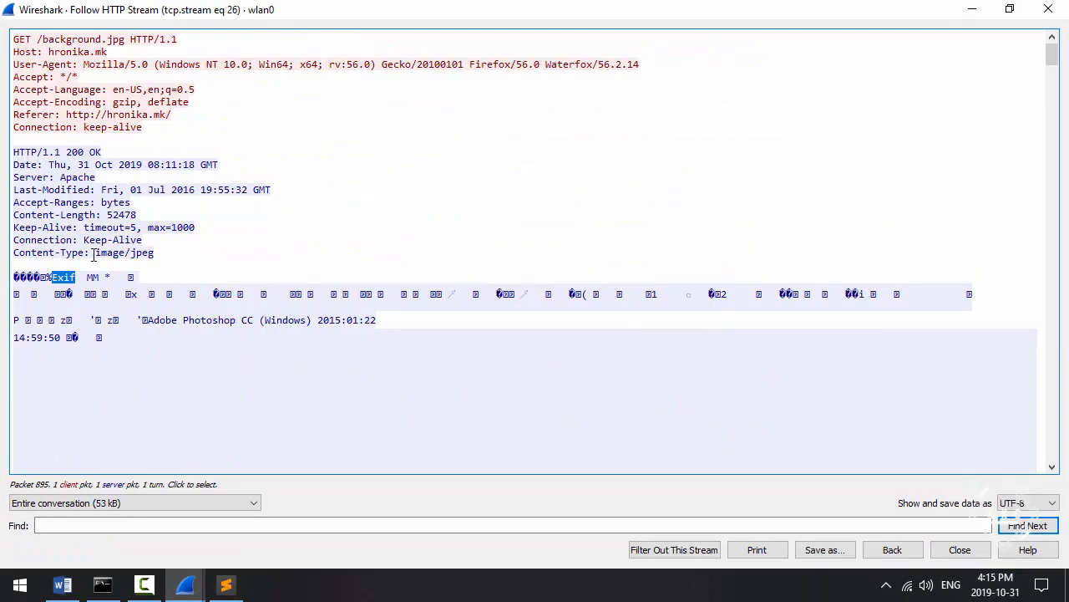
{"action": "left_click_drag", "start_coordinate": [91, 254], "coordinate": [157, 255]}
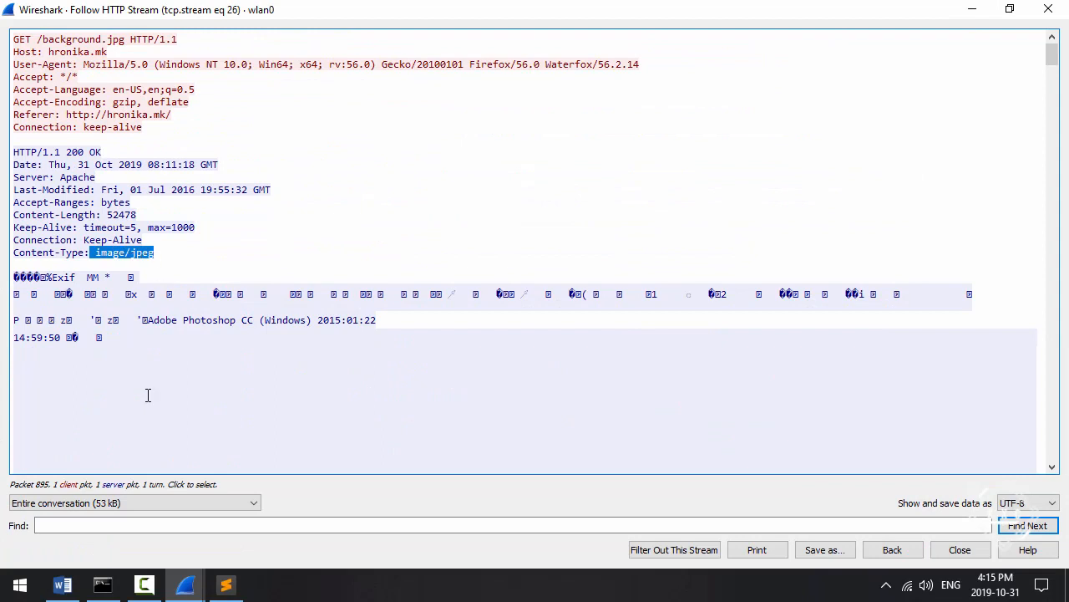
Limit the stream view to the 209.205.200.74:80 → 192.168.0.115:52871 direction, examine the server response and close the stream window.
{"action": "left_click", "coordinate": [136, 504]}
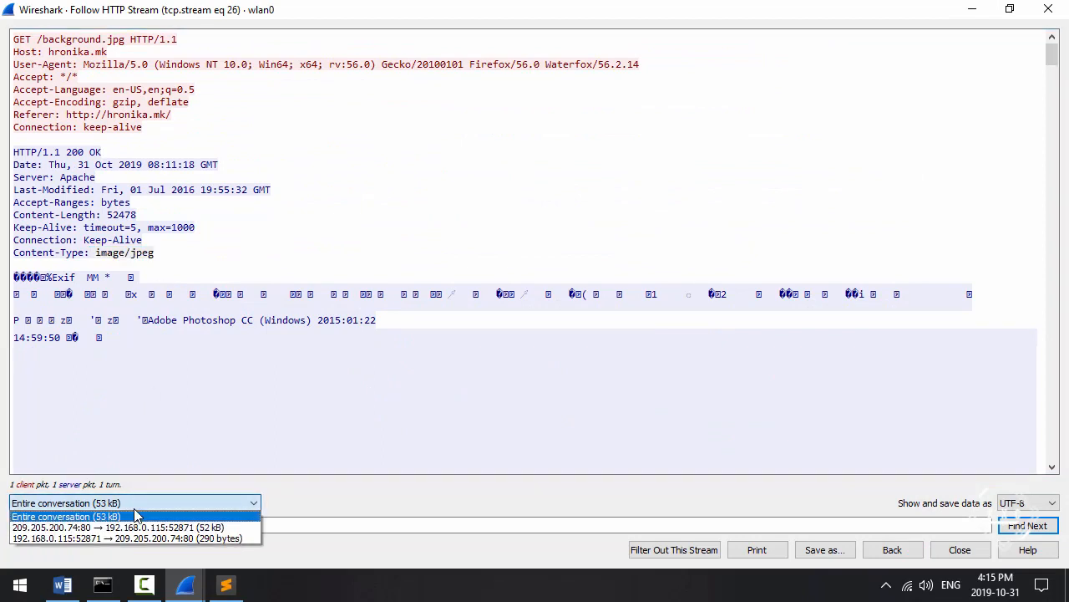
{"action": "left_click", "coordinate": [142, 527]}
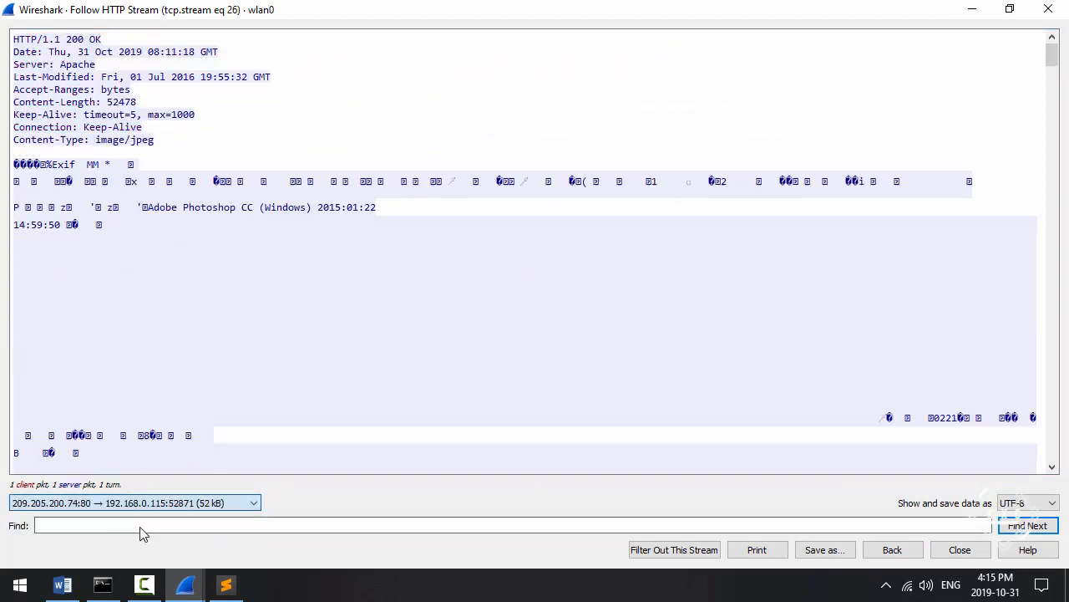
{"action": "key", "text": "Down"}
{"action": "key", "text": "Up"}
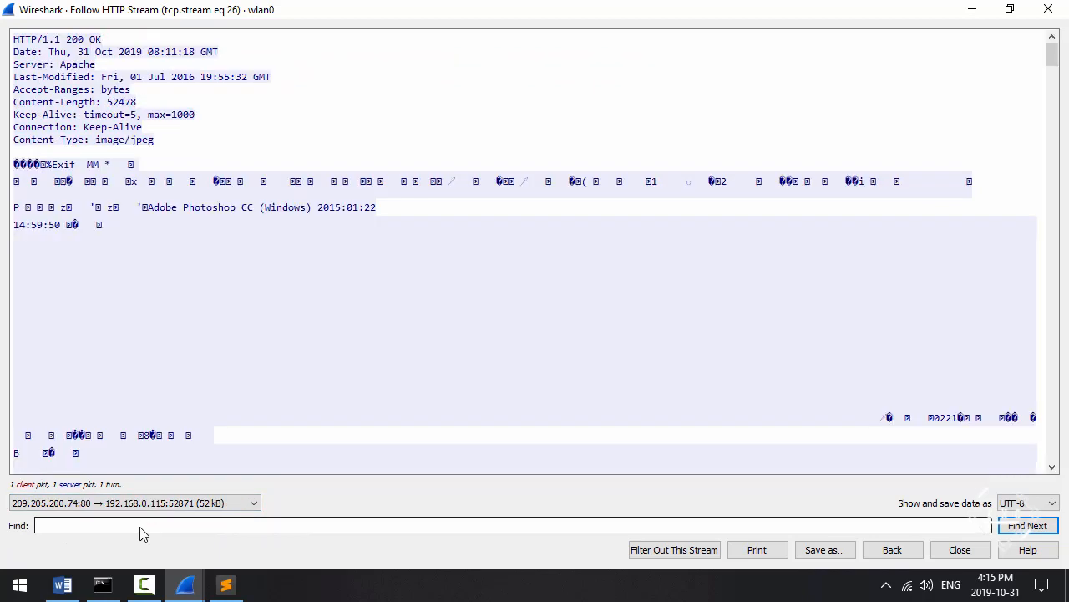
{"action": "left_click", "coordinate": [1048, 9]}
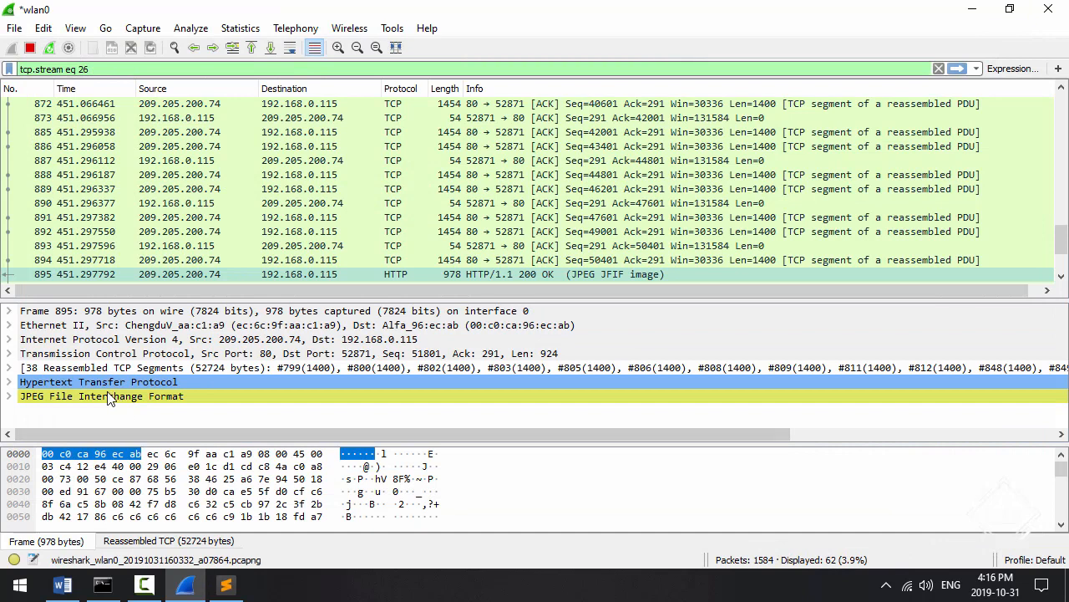
Export the JPEG File Interchange Format bytes of packet 895 to the Desktop as secret.jpg.
{"action": "left_click", "coordinate": [107, 397]}
{"action": "right_click", "coordinate": [107, 398]}
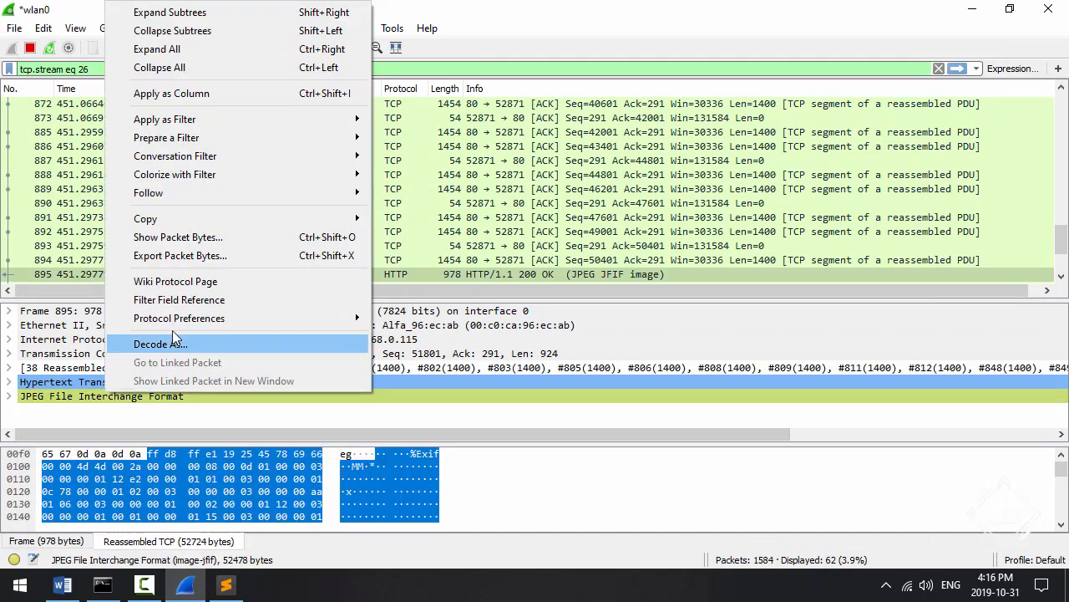
{"action": "left_click", "coordinate": [210, 261]}
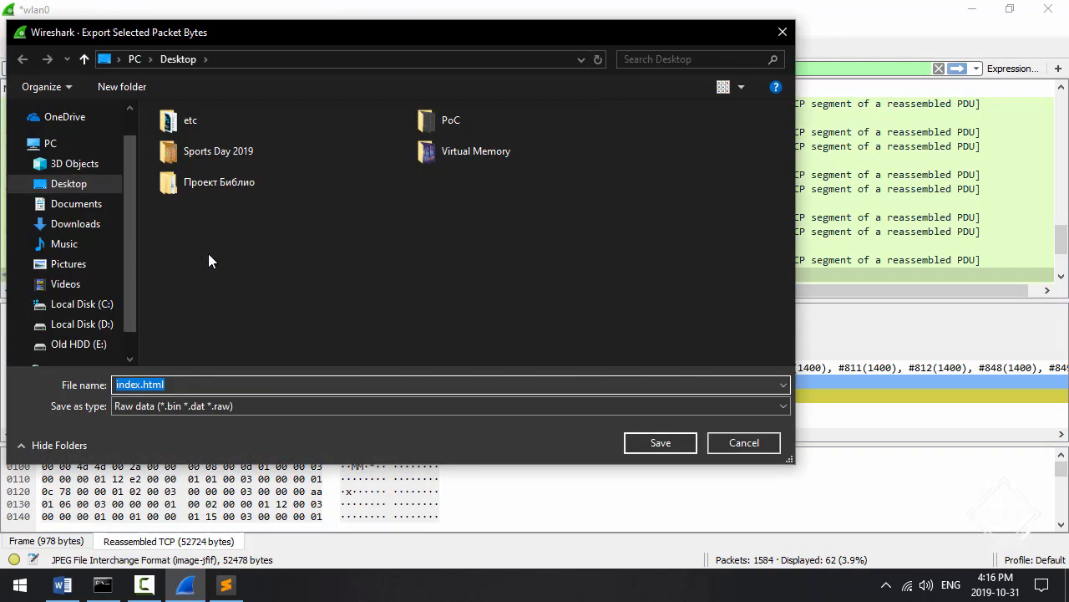
{"action": "type", "text": "secre"}
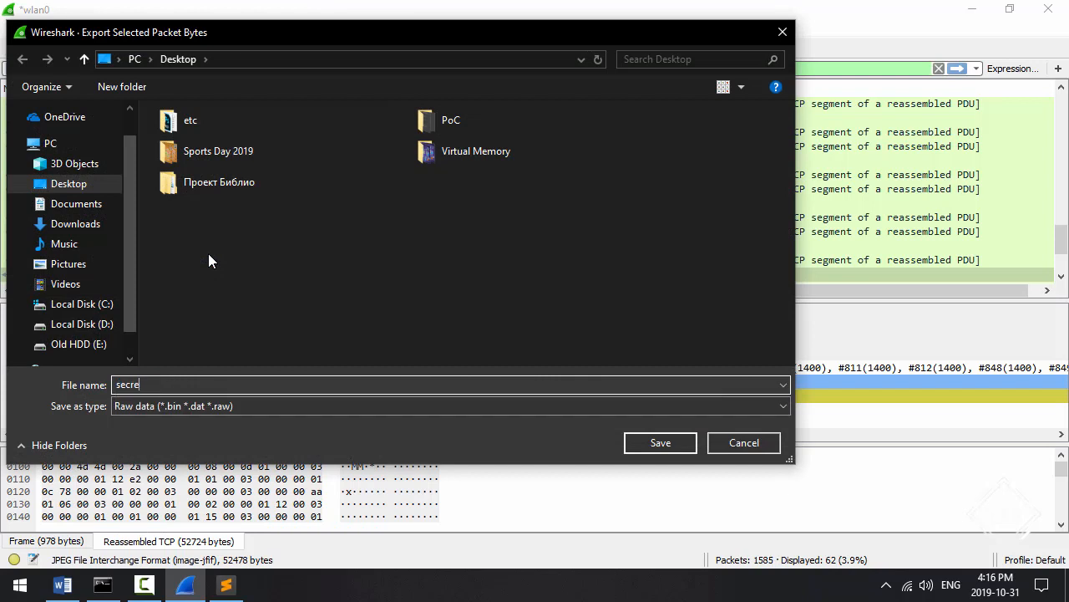
{"action": "type", "text": "t.jpg"}
{"action": "key", "text": "Return"}
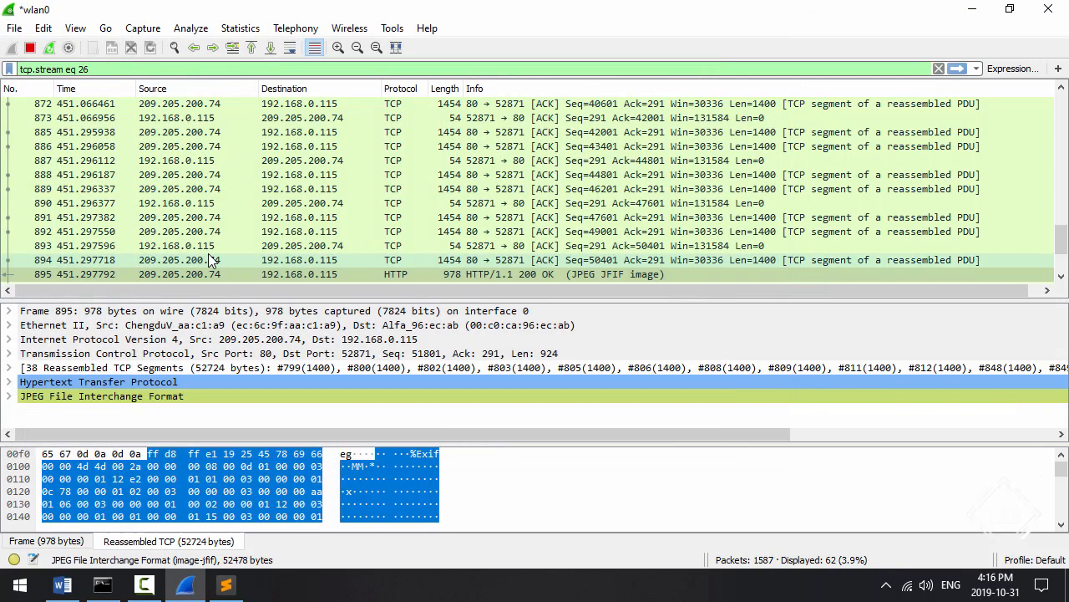
Minimize Wireshark, view the exported secret.jpg from the desktop in Photos and close it.
{"action": "left_click", "coordinate": [971, 9]}
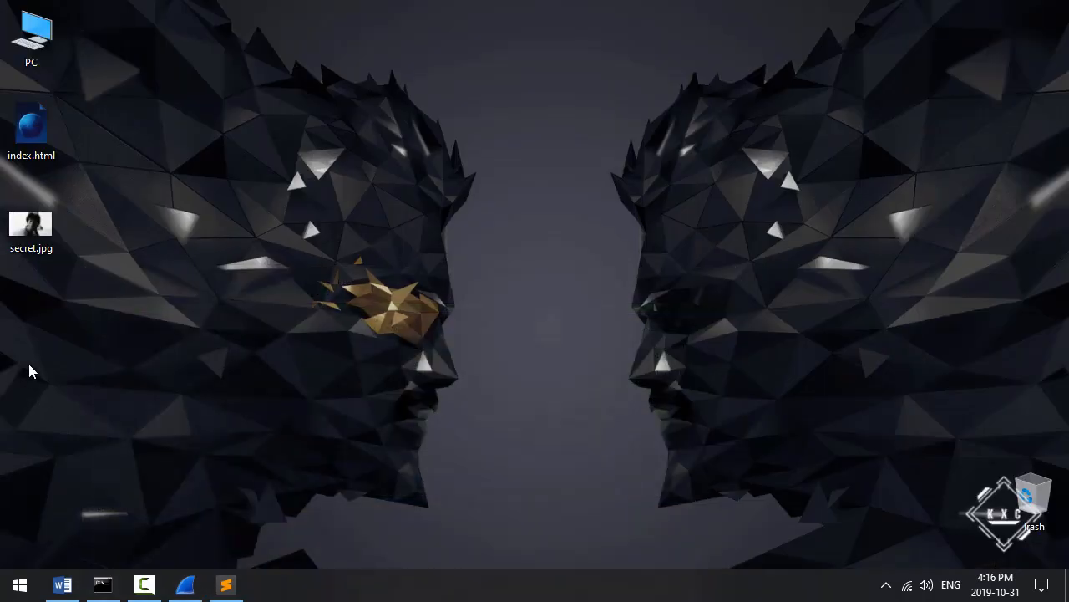
{"action": "double_click", "coordinate": [47, 231]}
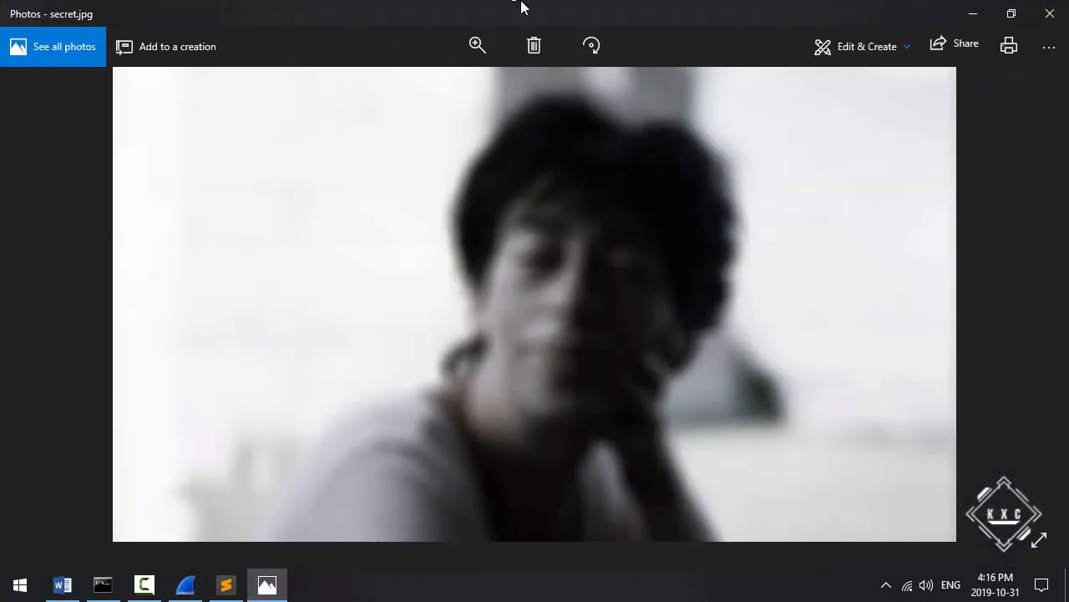
{"action": "left_click", "coordinate": [1064, 9]}
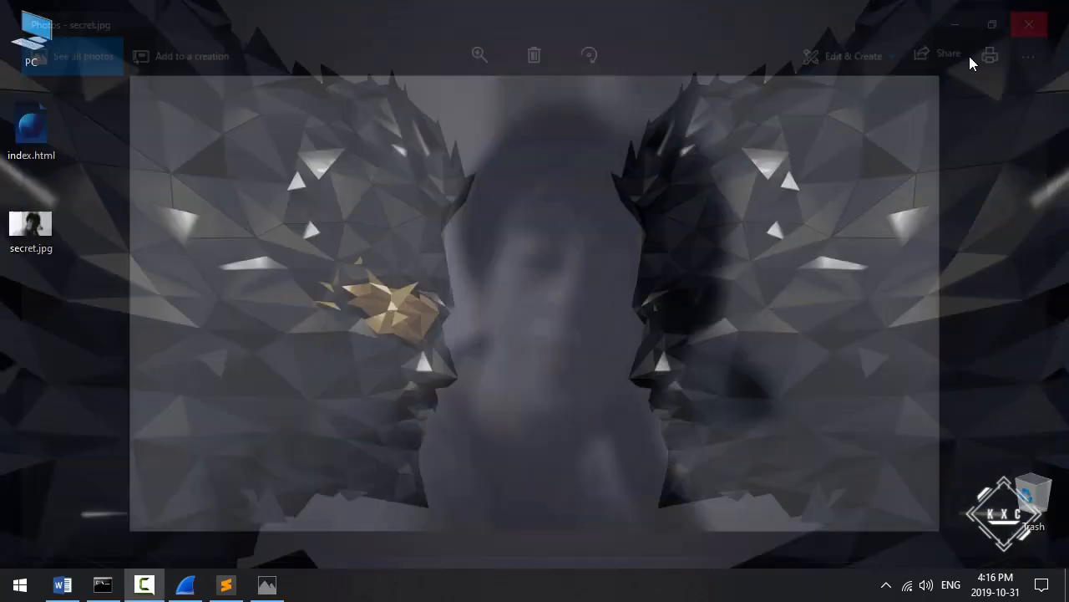
Check the background-image line of index.html in Sublime Text, return to Wireshark and select the JPEG response in packet 895.
{"action": "left_click", "coordinate": [238, 593]}
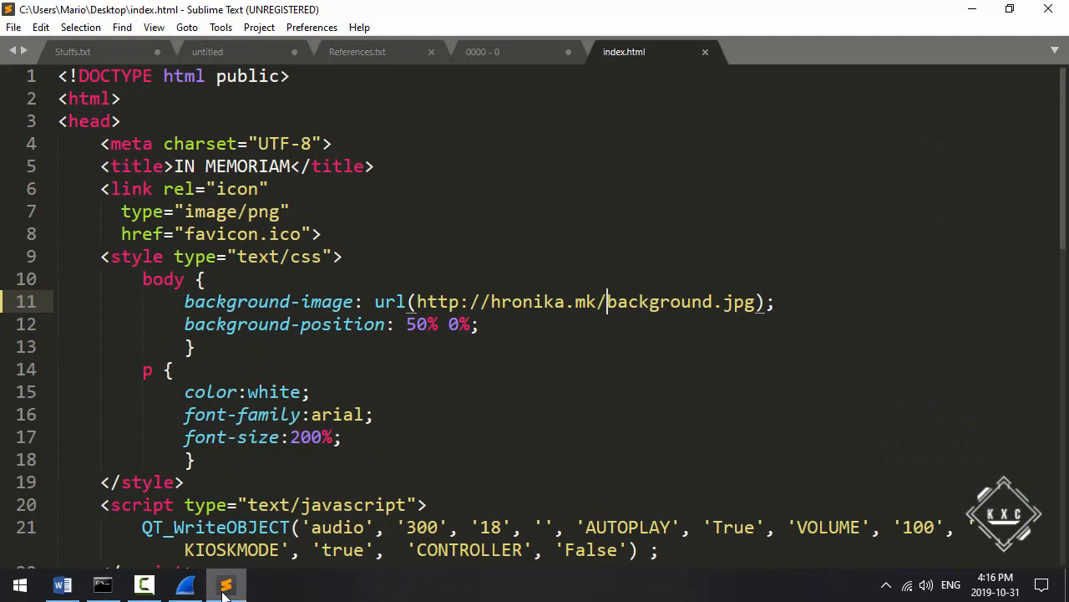
{"action": "left_click", "coordinate": [237, 592]}
{"action": "left_click", "coordinate": [186, 586]}
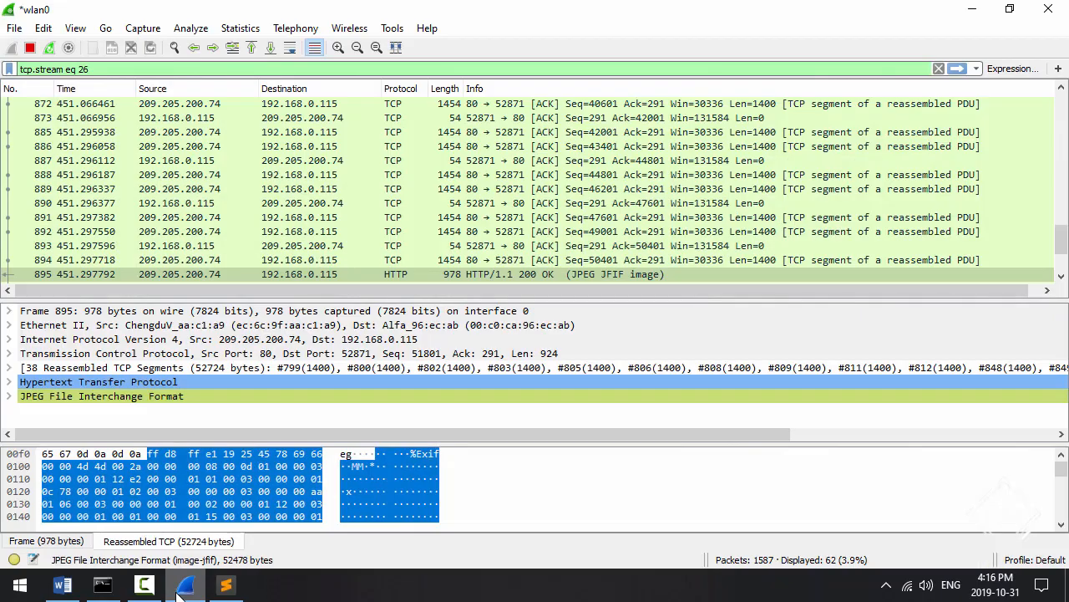
{"action": "left_click", "coordinate": [400, 276]}
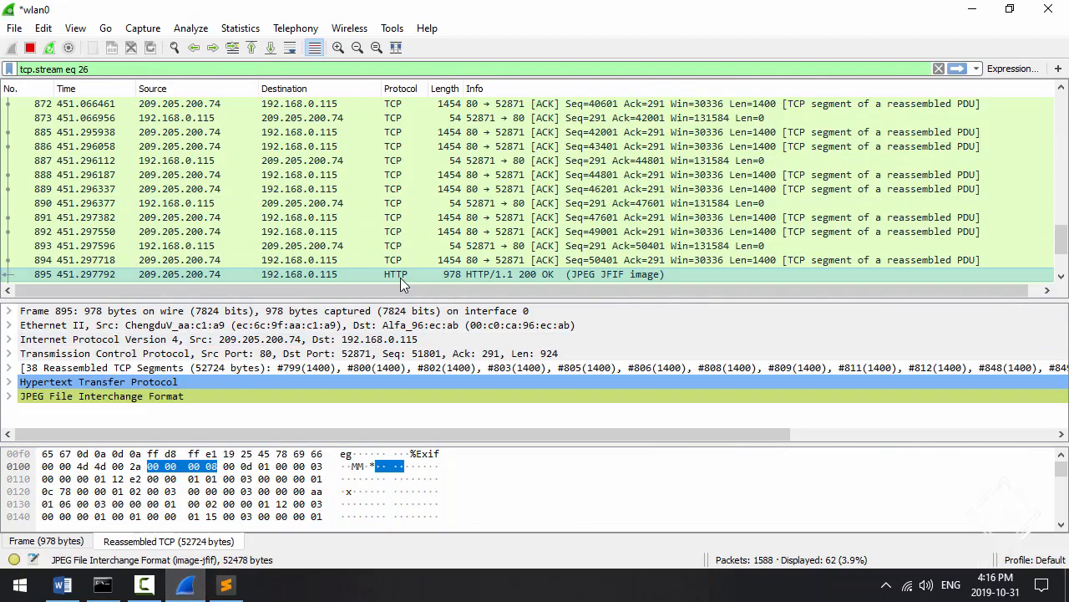